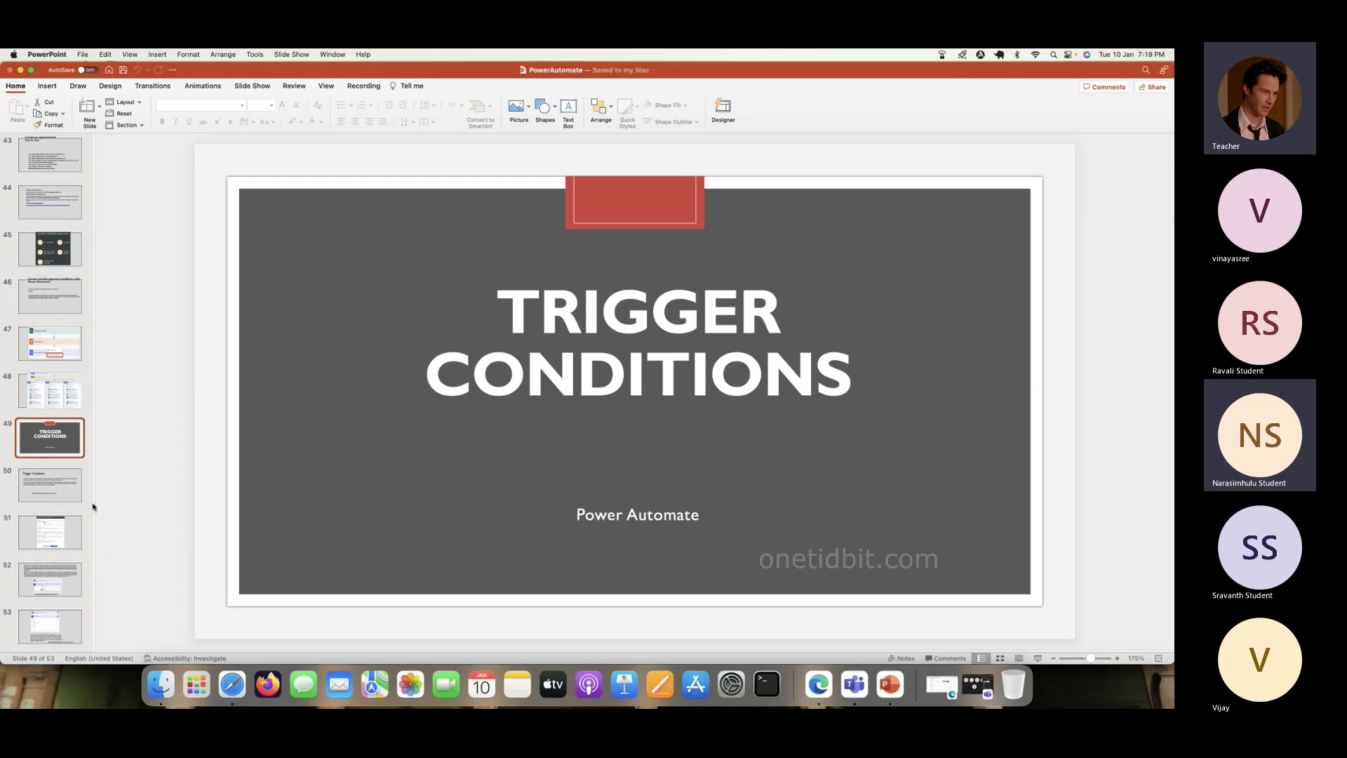
click(55, 477)
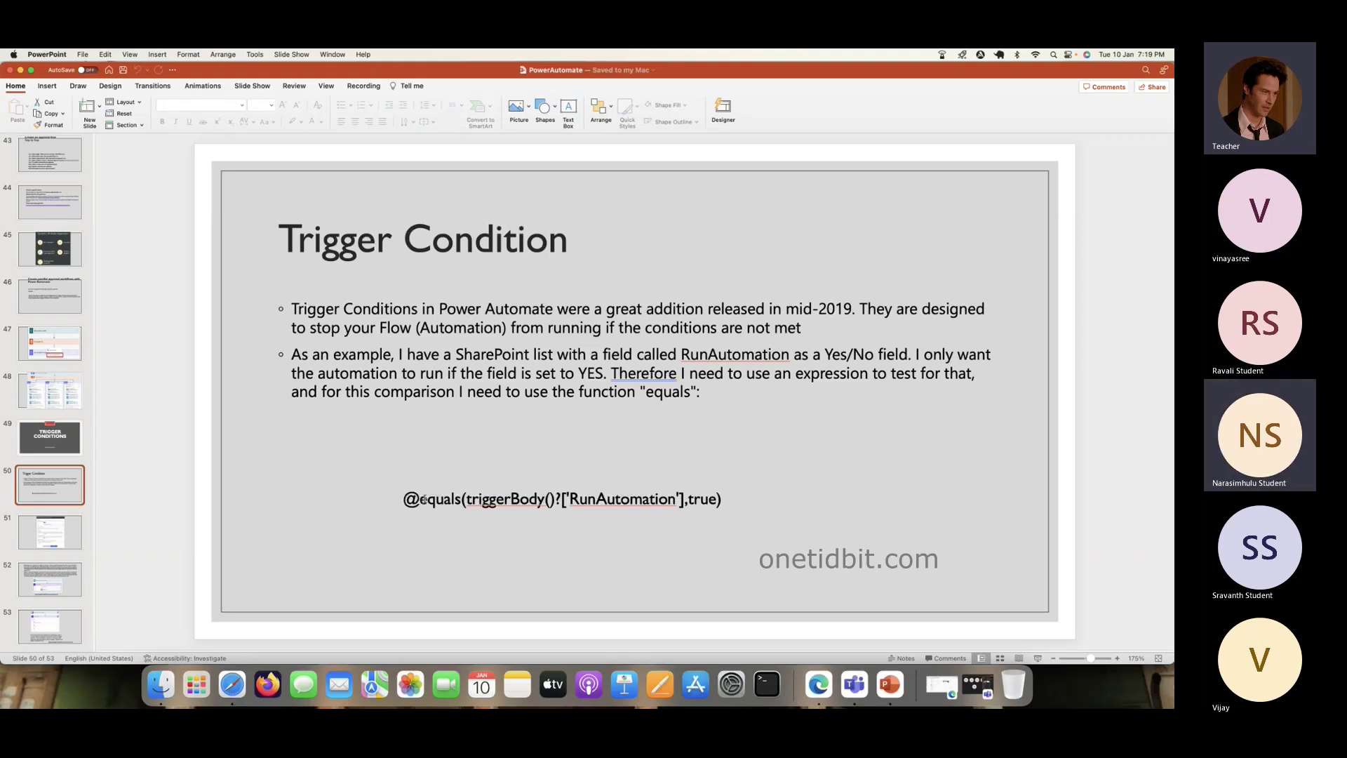
double_click(405, 499)
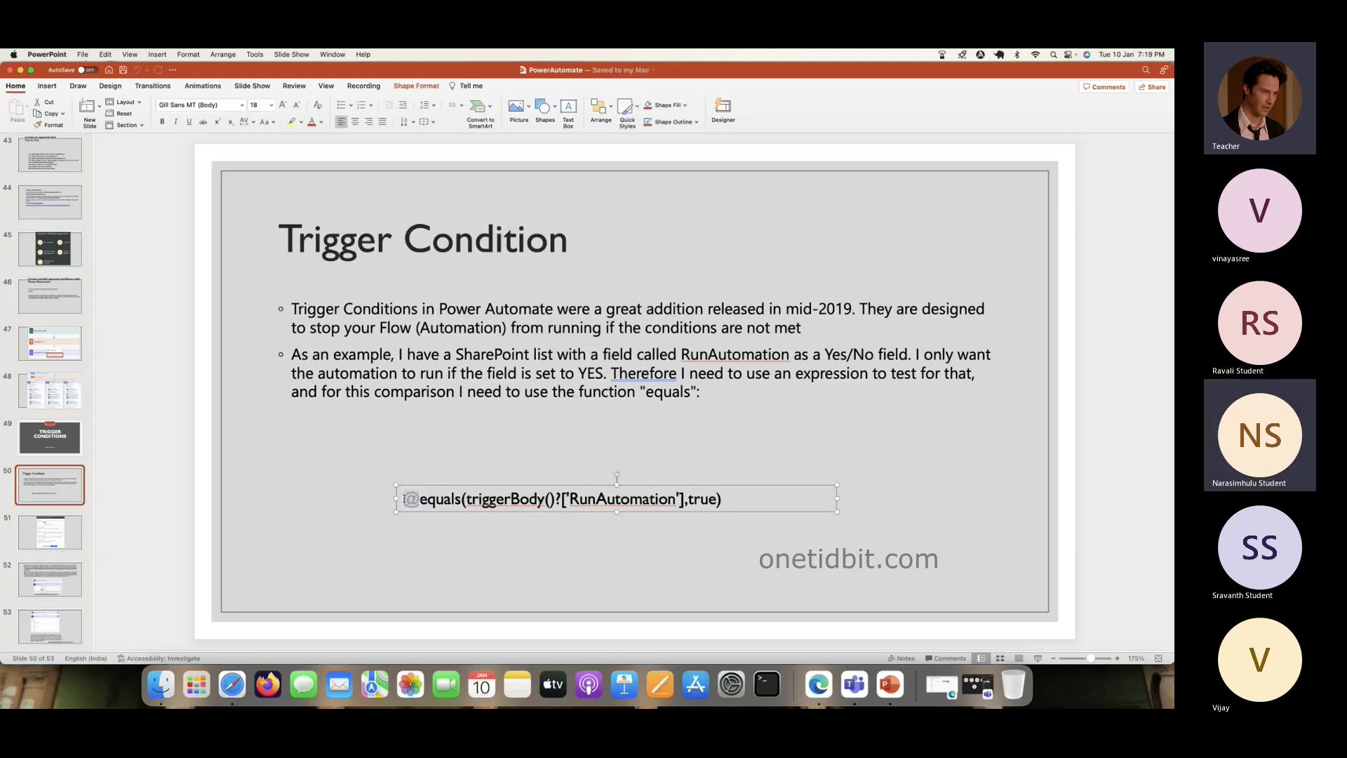
click(347, 498)
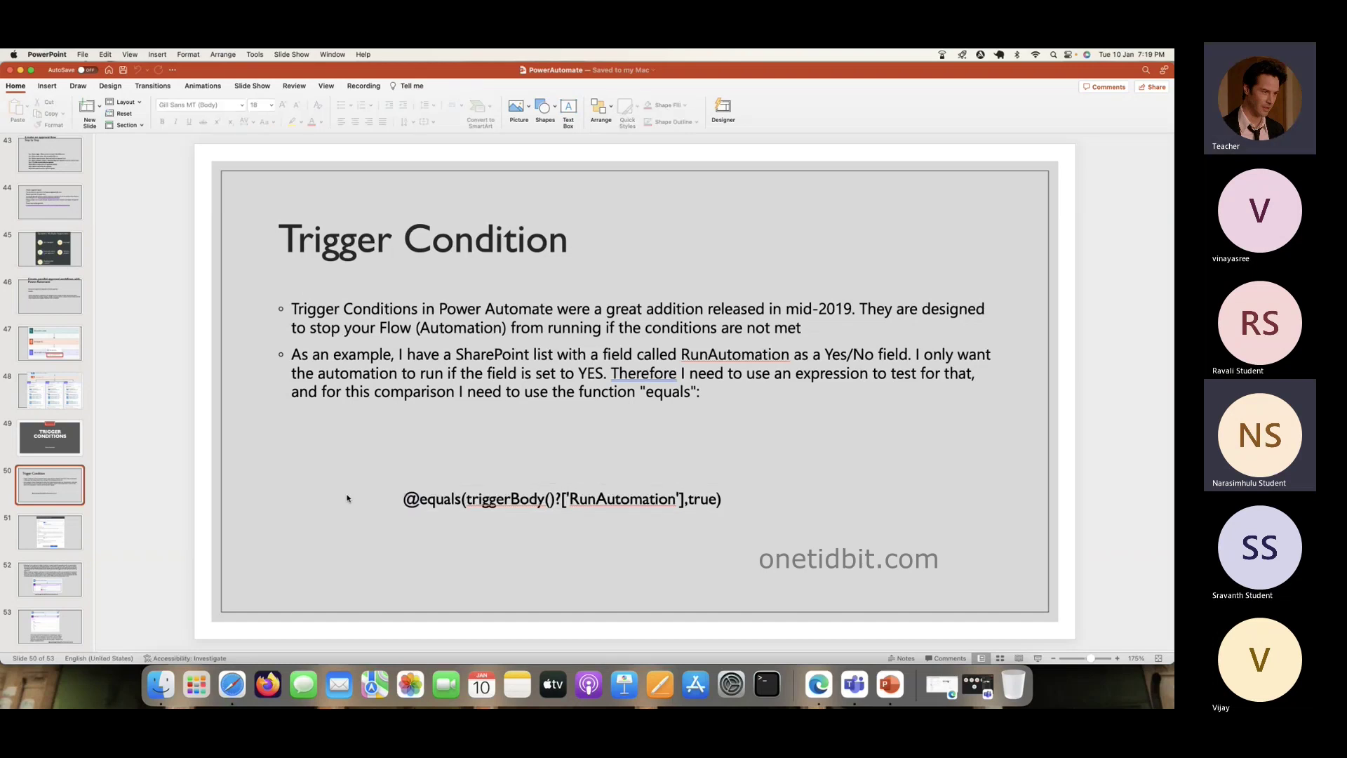
click(66, 533)
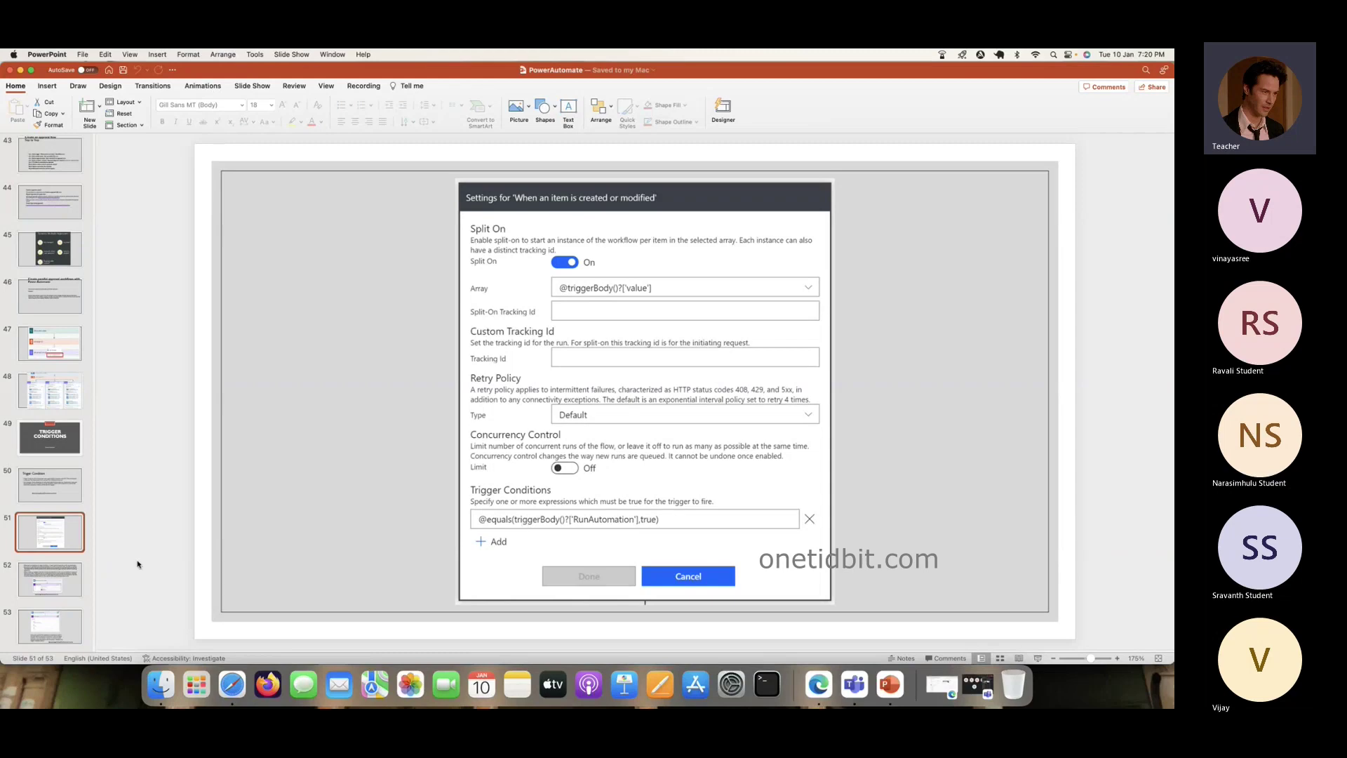
Review slides 52, 53, 51 and 50, then switch to Microsoft 365 in Edge
click(56, 584)
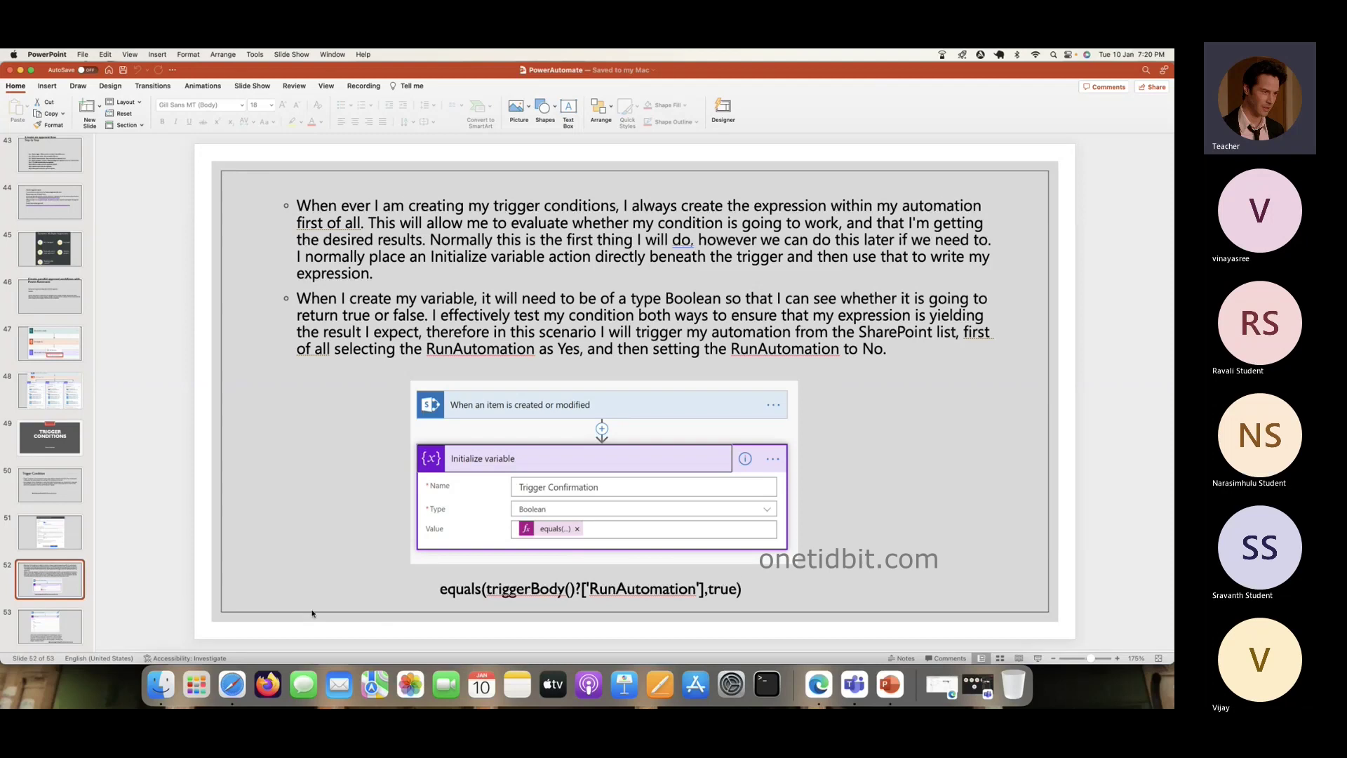
click(62, 629)
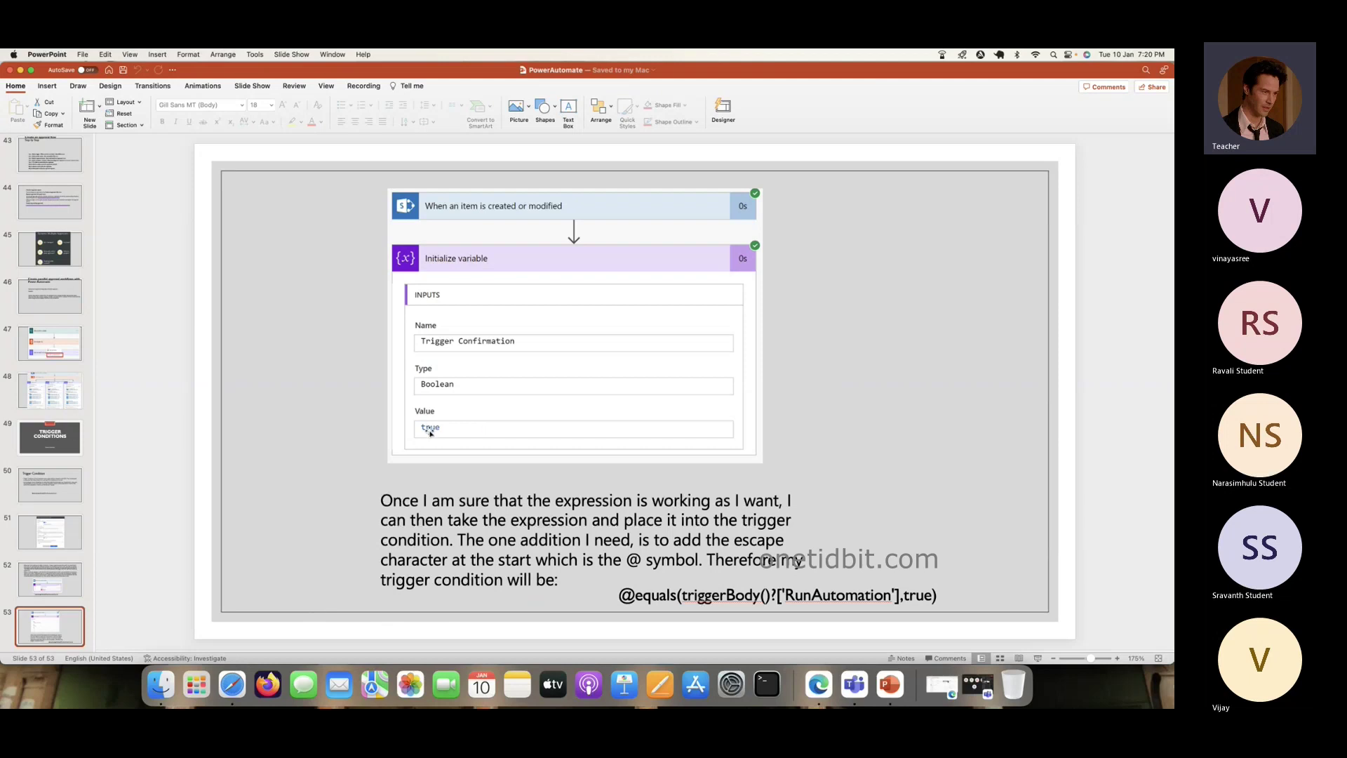
click(46, 531)
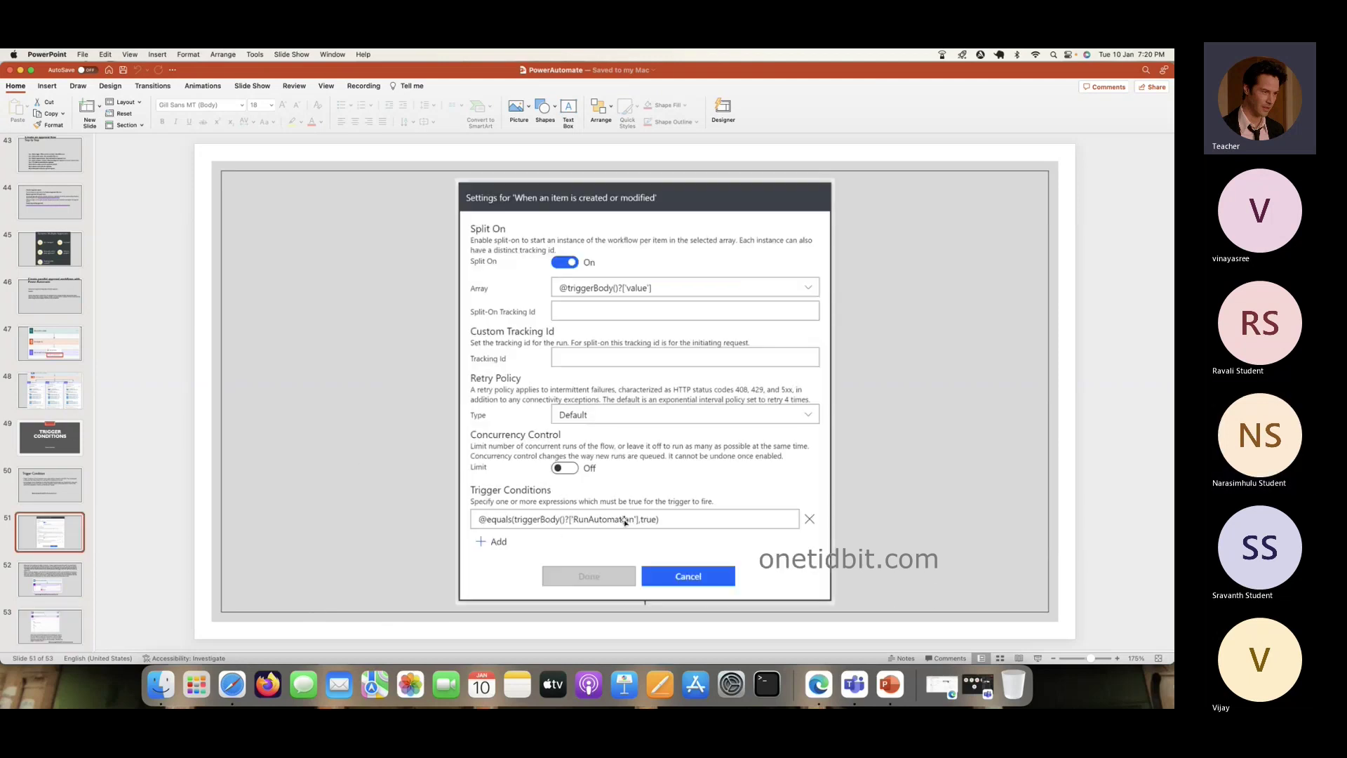
click(35, 483)
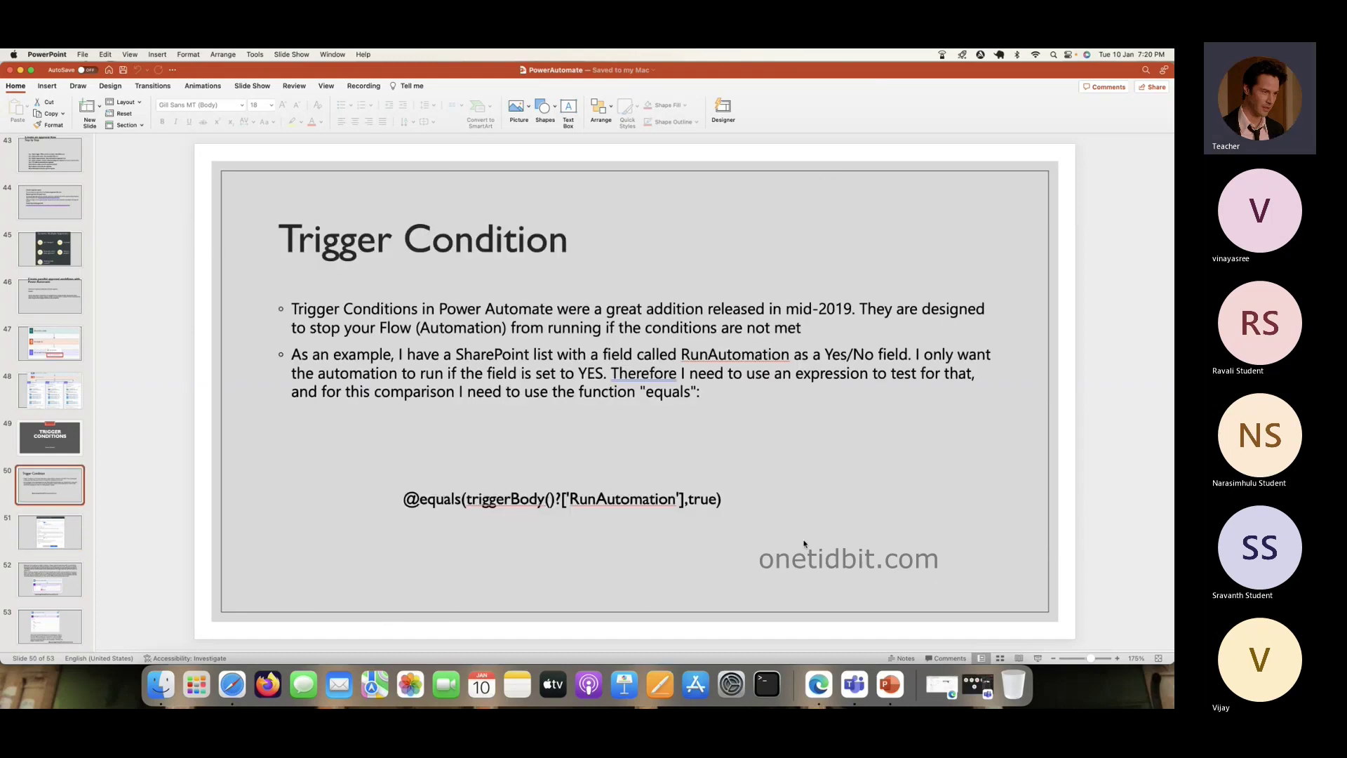
click(818, 684)
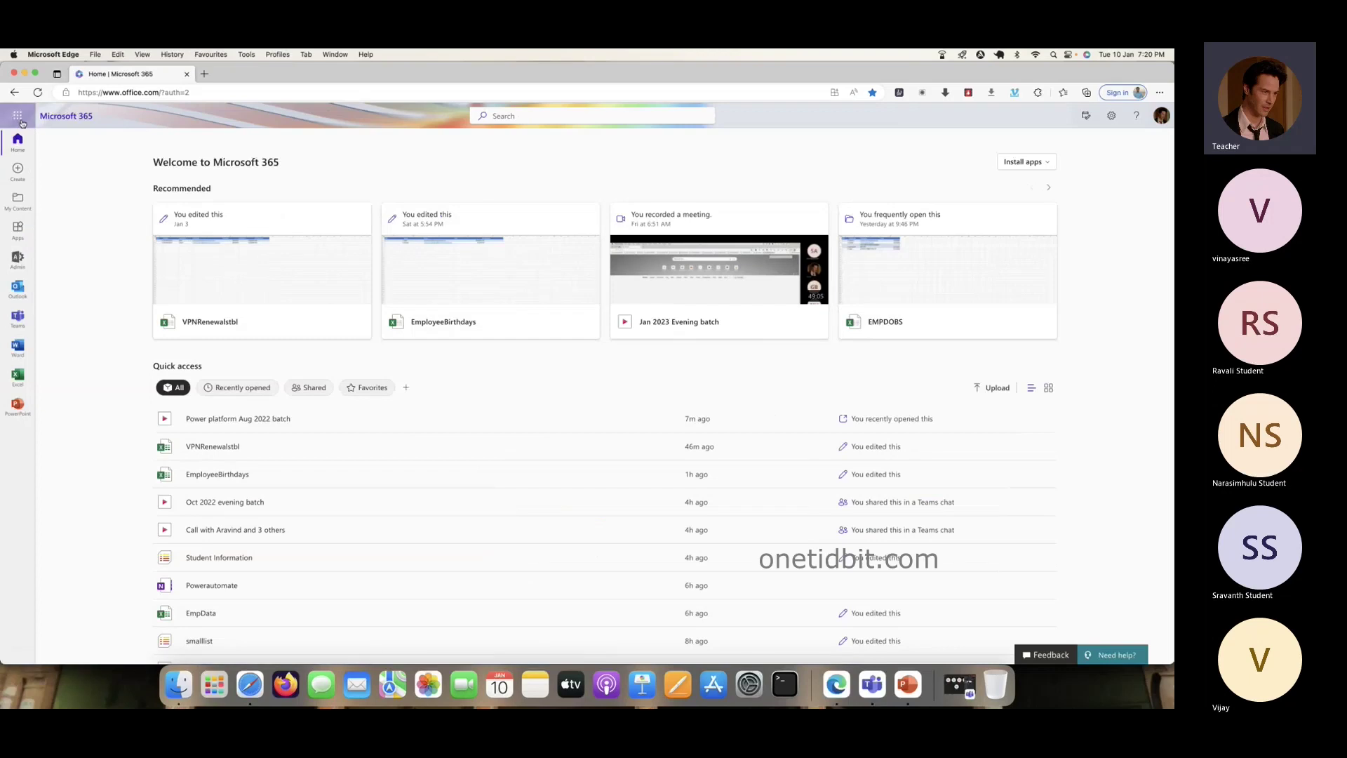
Open SharePoint's Learn Sharepoint site and go to its Site contents page
click(17, 115)
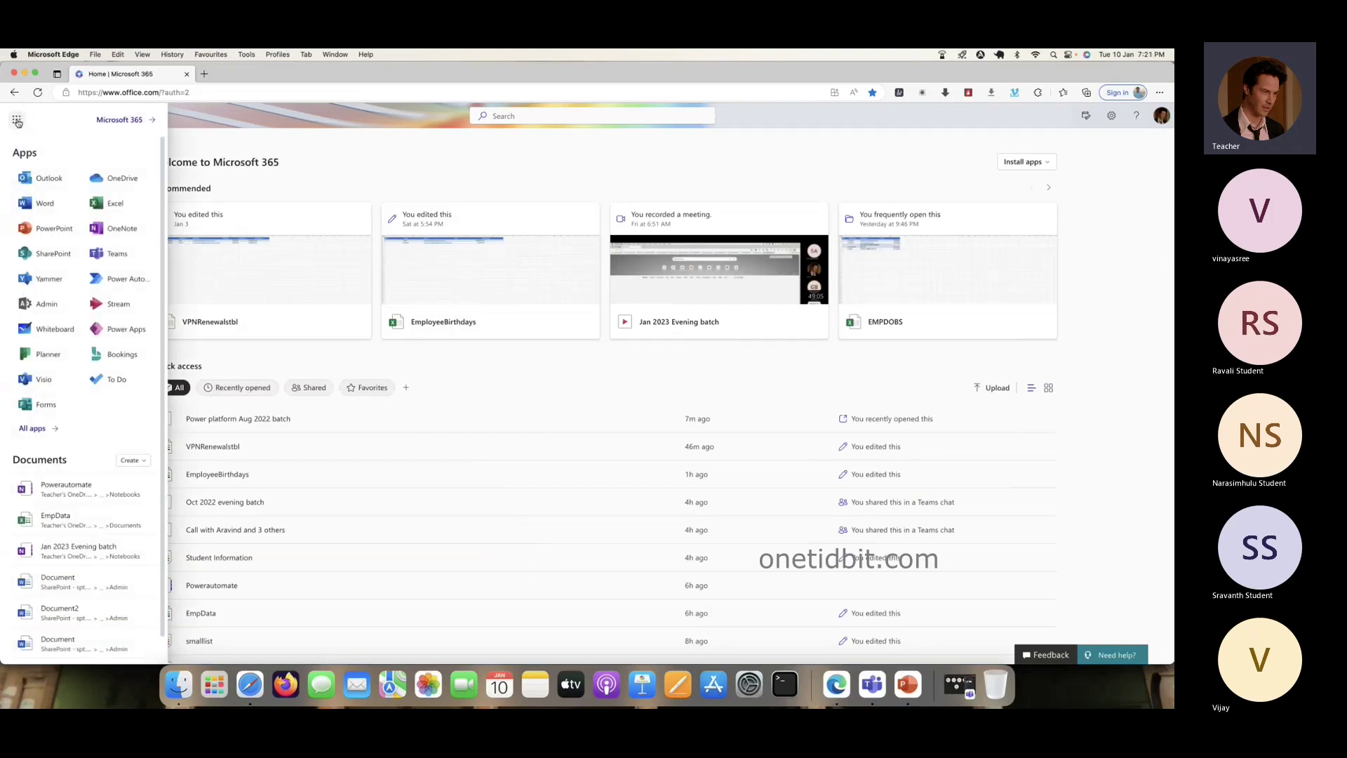
click(36, 255)
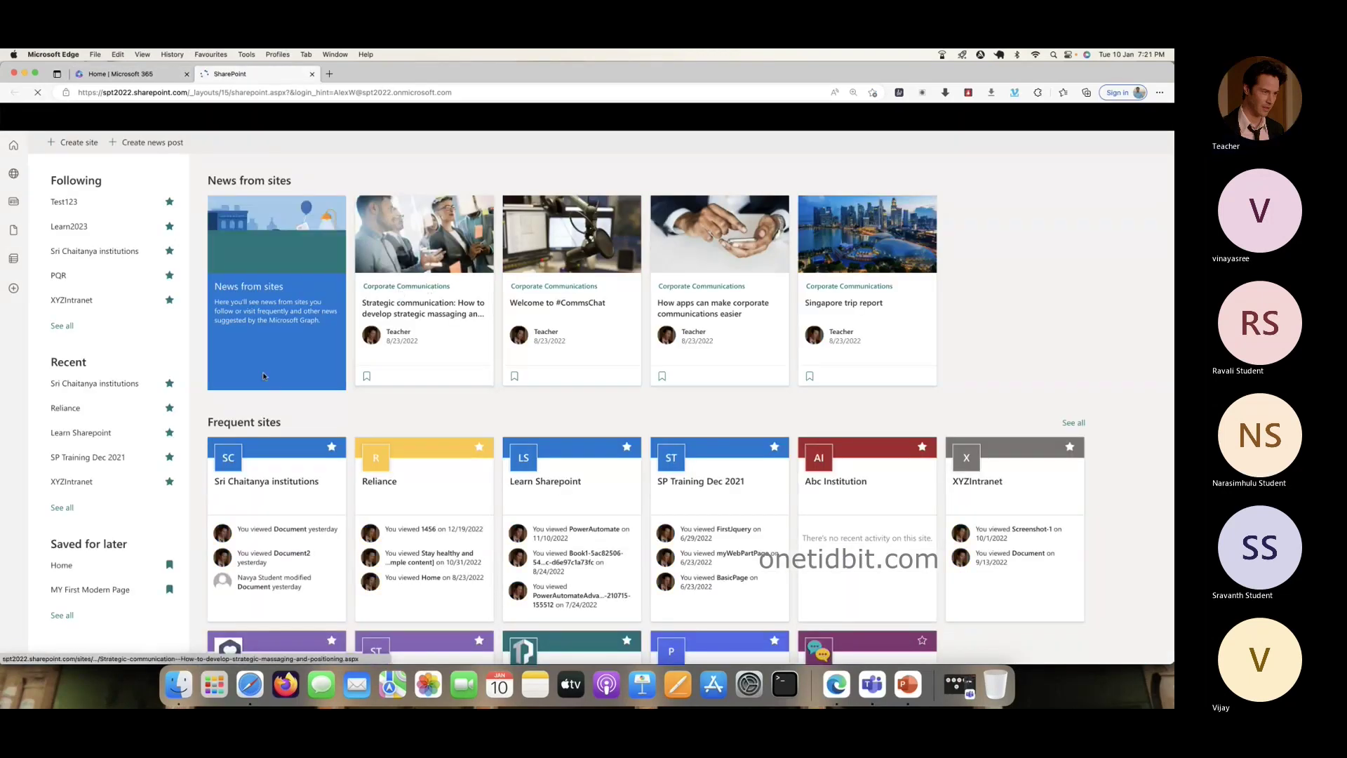
click(577, 482)
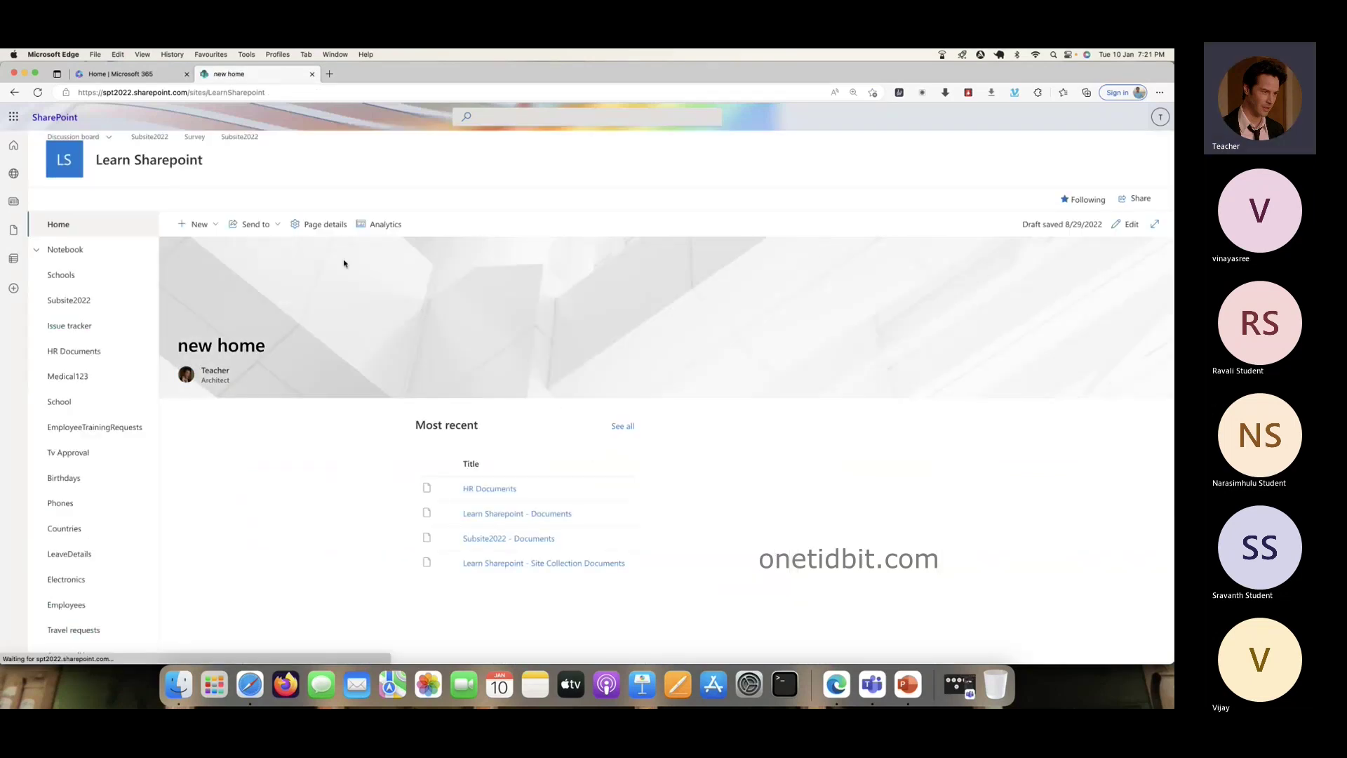
click(1105, 120)
click(1030, 225)
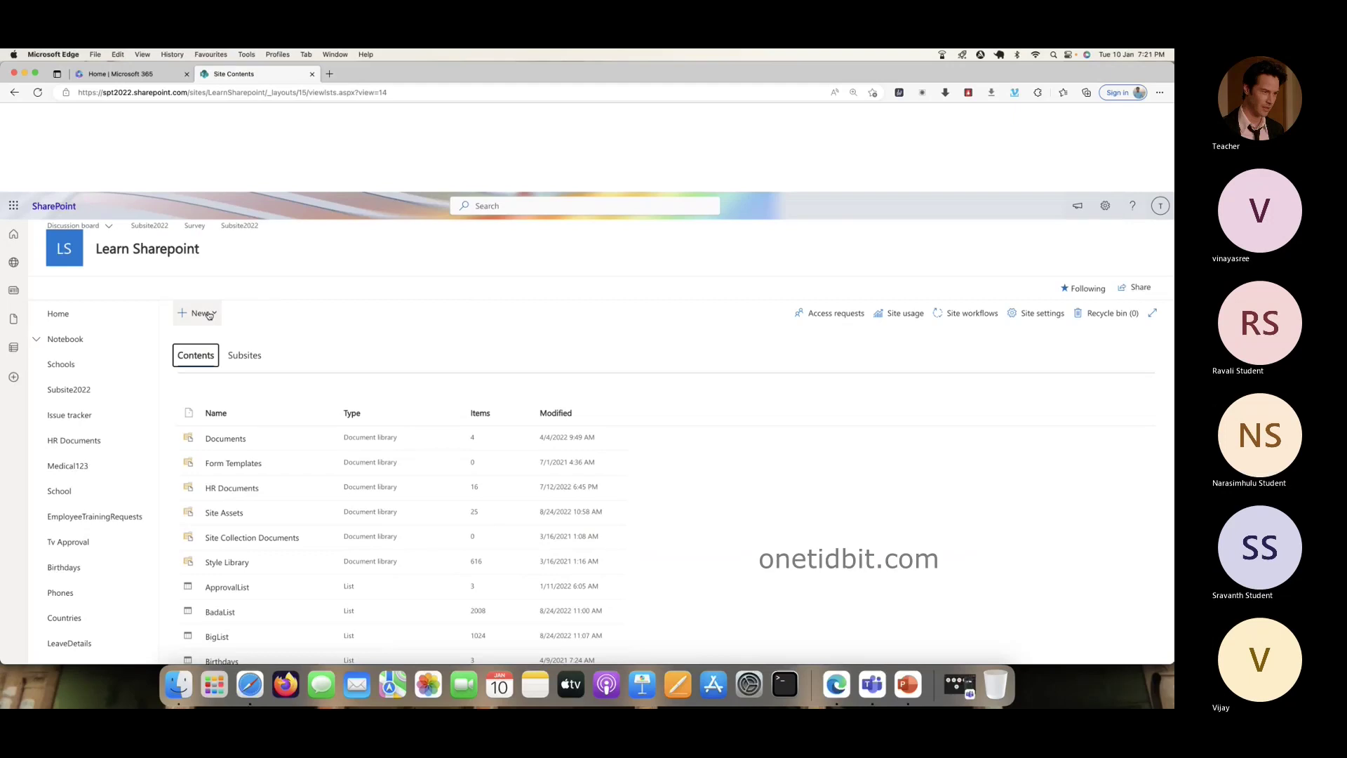
Start a new list, then abandon it by closing the tab and switching to Power Automate
click(211, 313)
click(210, 337)
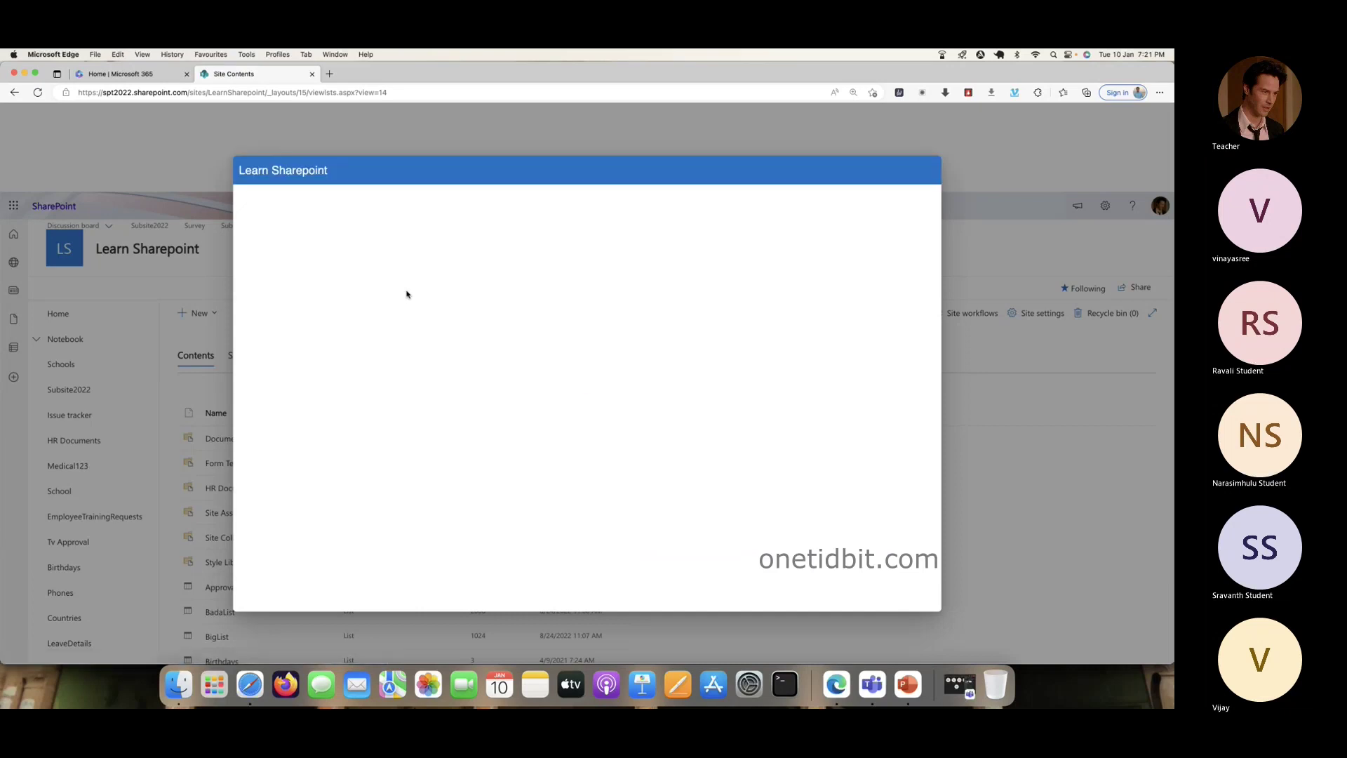
click(313, 74)
click(250, 684)
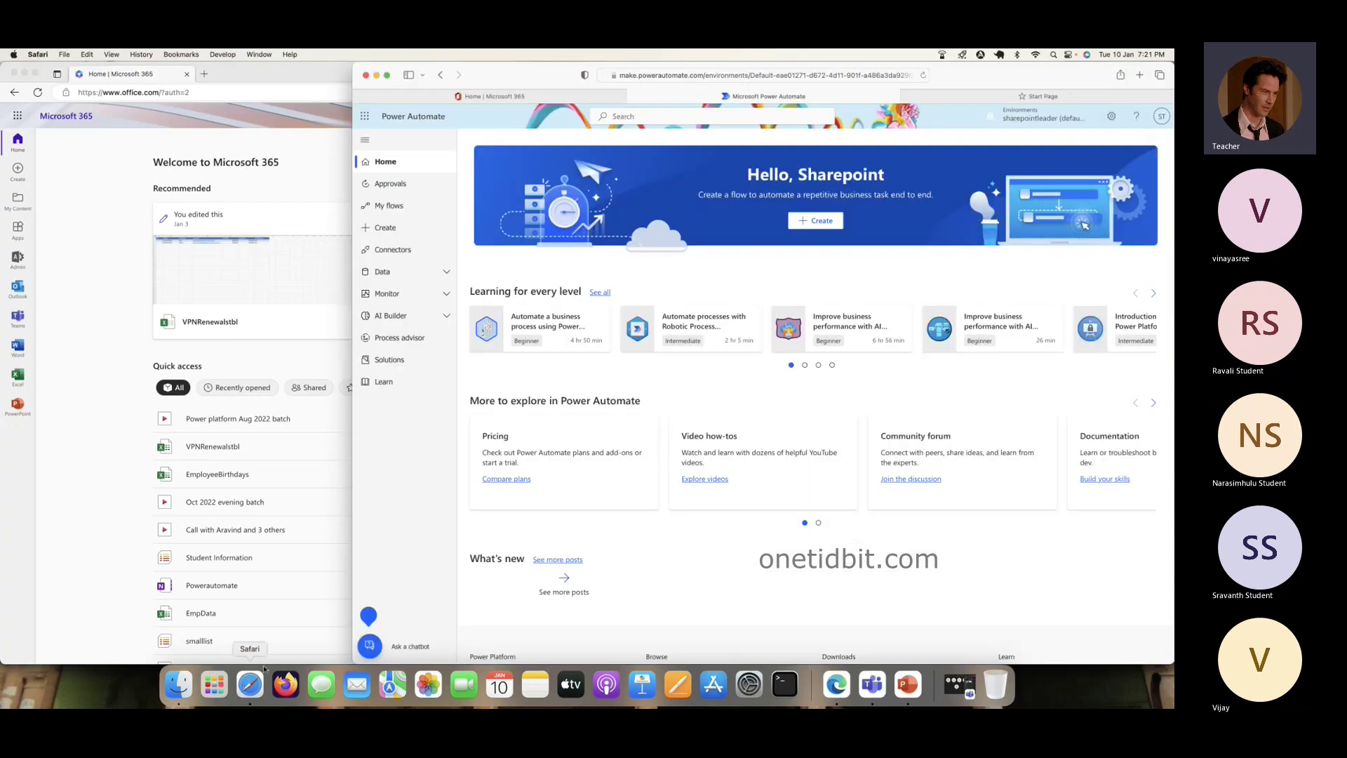
Reposition and widen the Power Automate window, then show the Microsoft 365 app list
click(24, 73)
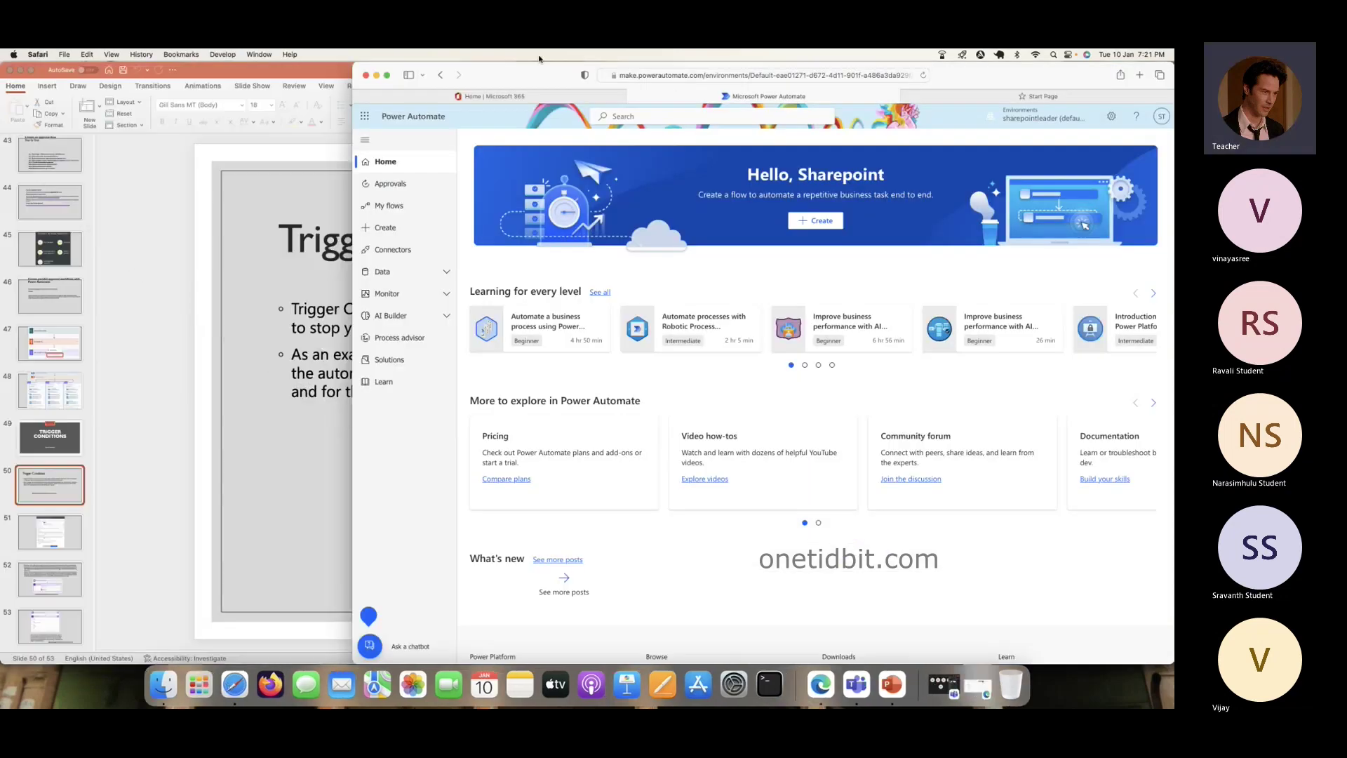
drag(526, 73, 146, 73)
drag(794, 103, 1168, 107)
drag(256, 73, 287, 76)
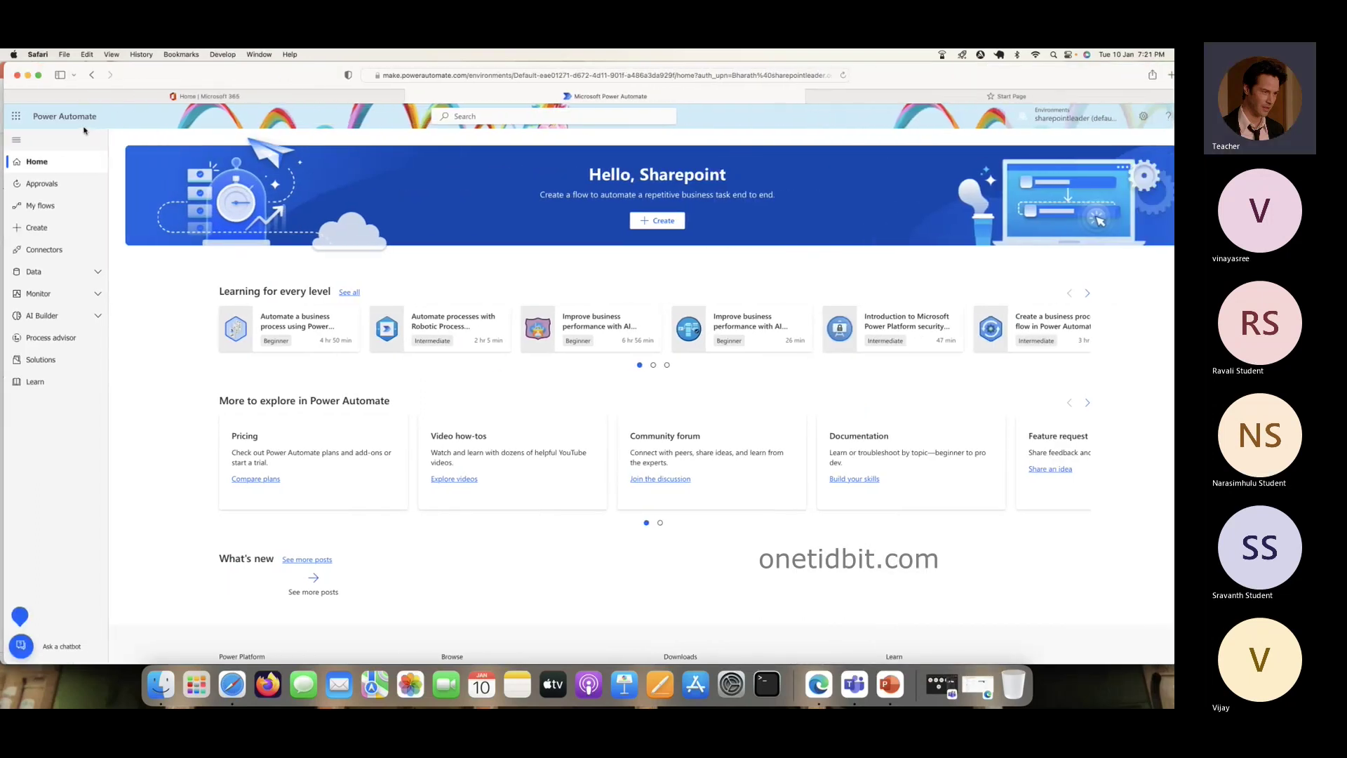
click(22, 117)
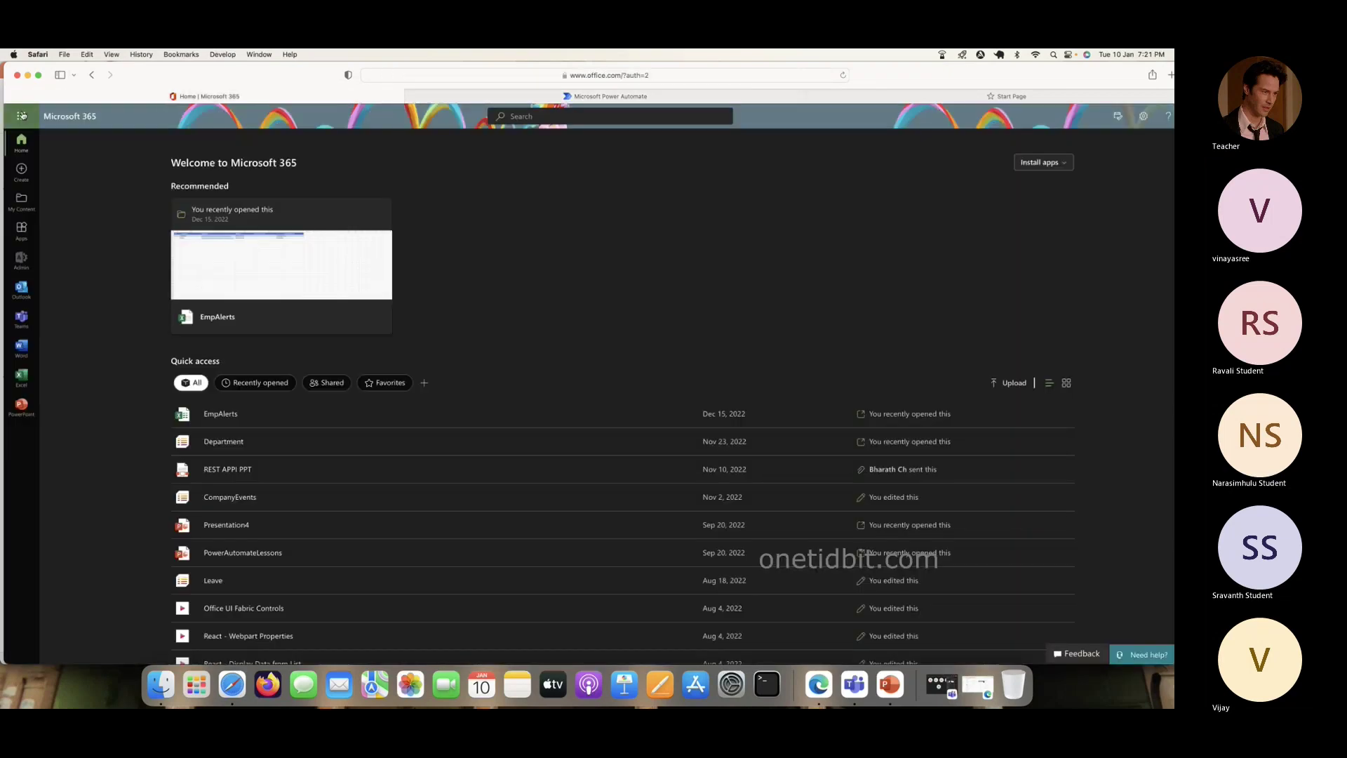
click(23, 116)
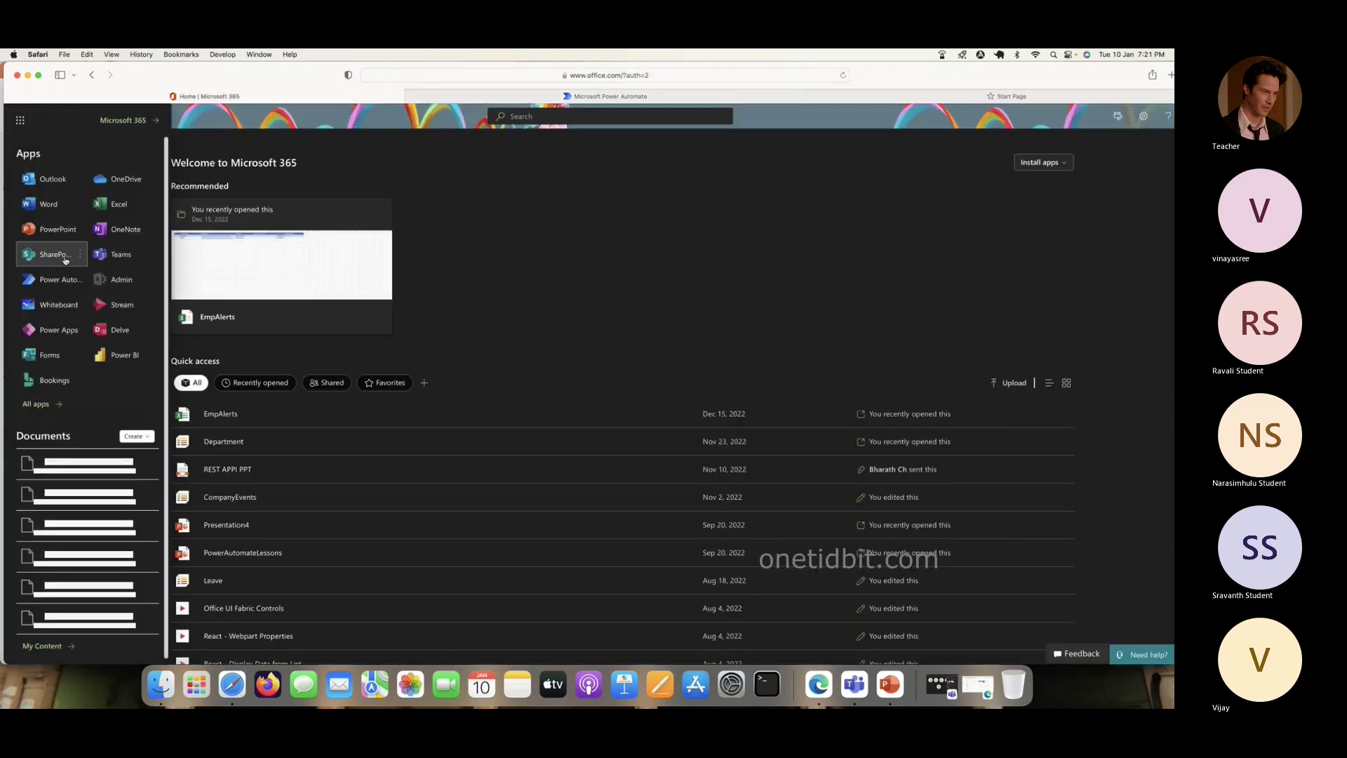
Open the SharePoint Lessons site's Site contents page and its New menu
click(66, 257)
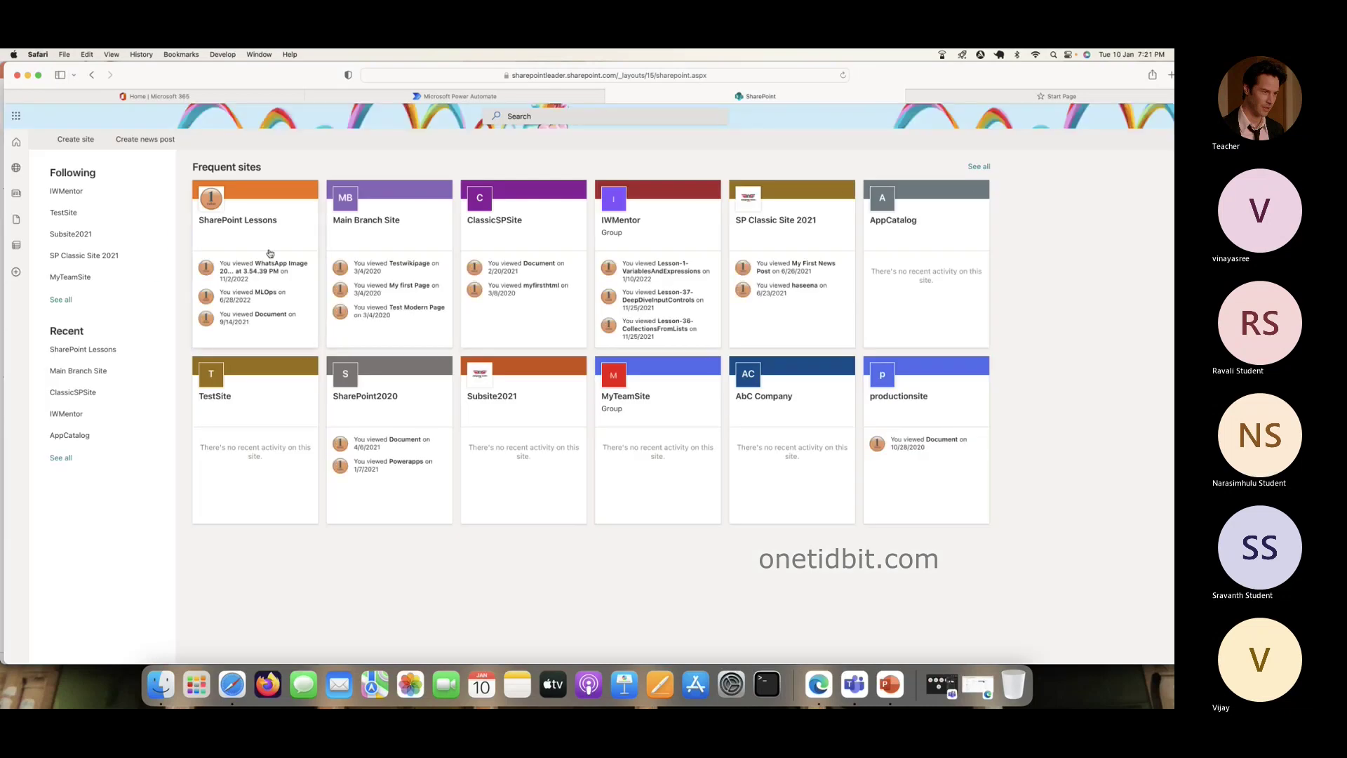
click(234, 249)
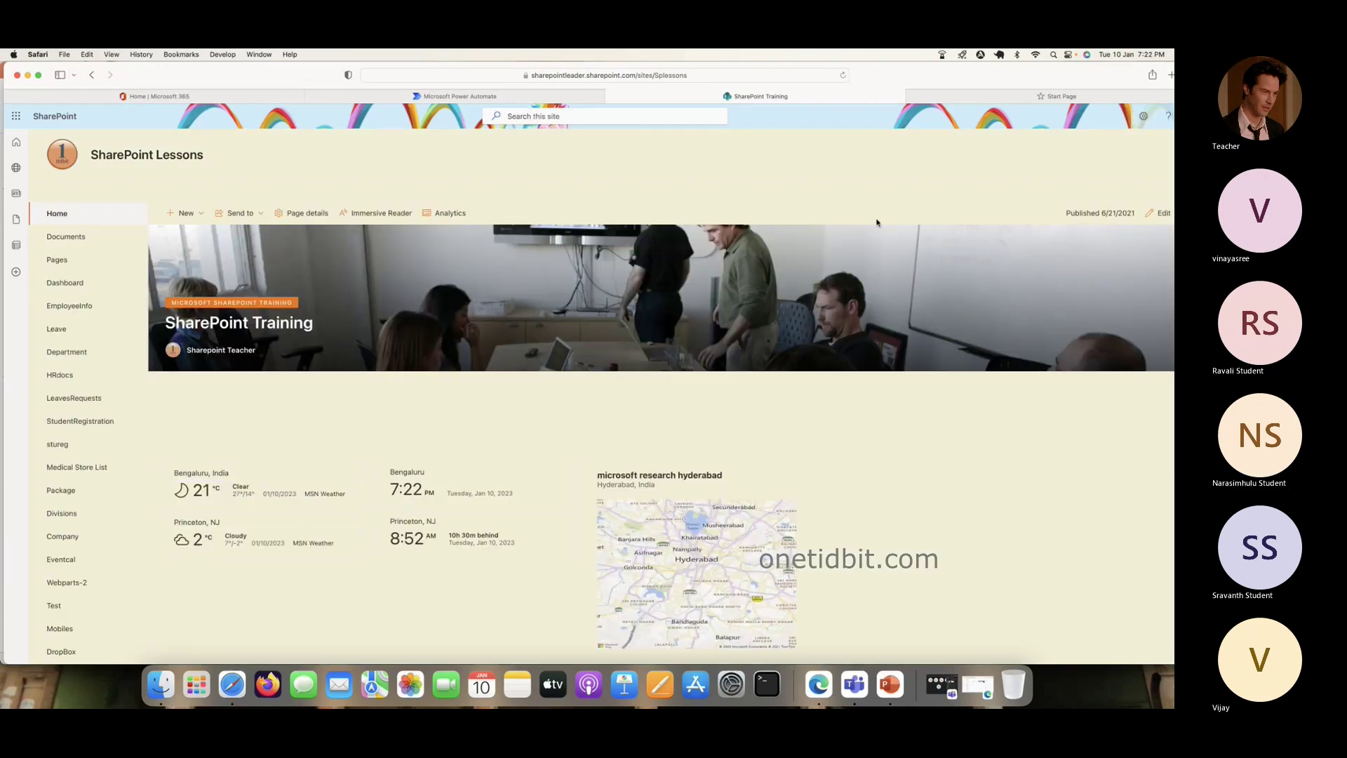
click(1144, 116)
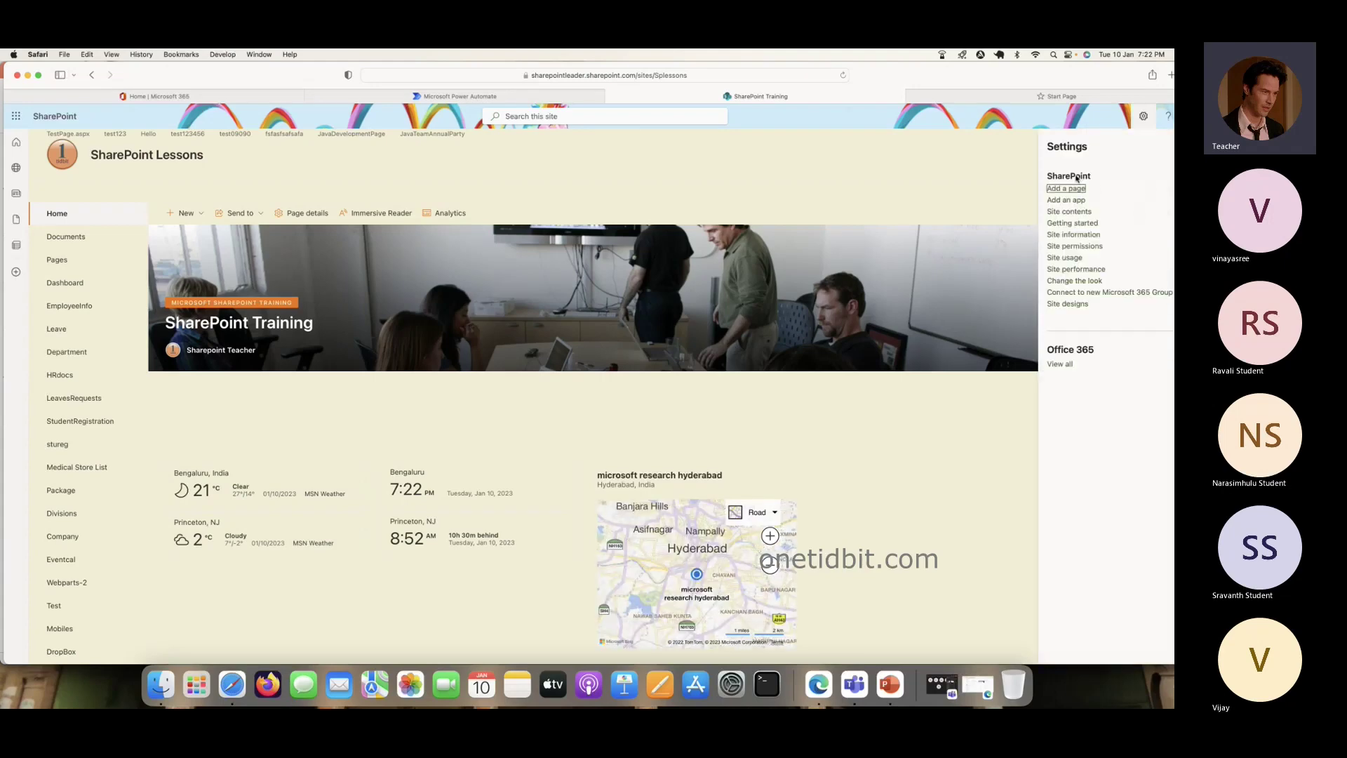
click(1072, 212)
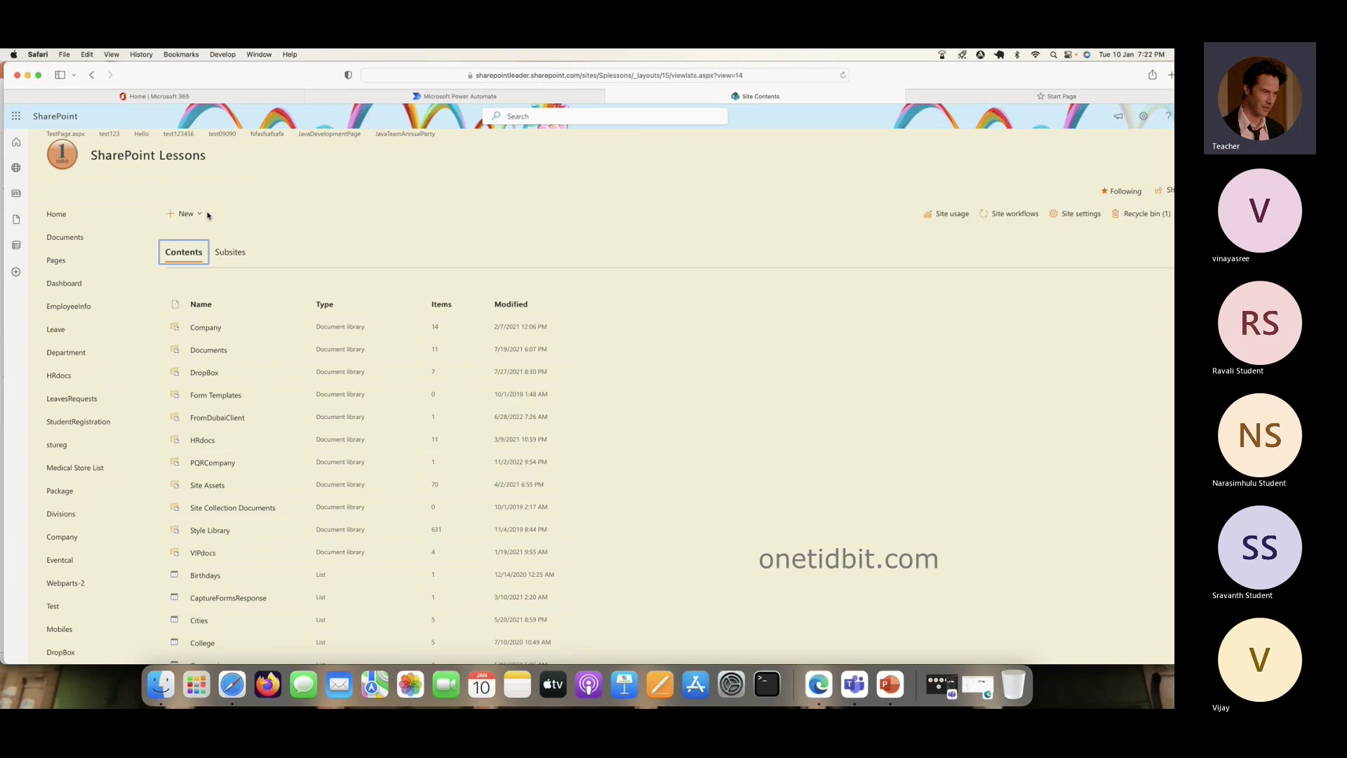
click(199, 220)
Create a new blank list named 'smalllist' in SharePoint Lessons
click(200, 234)
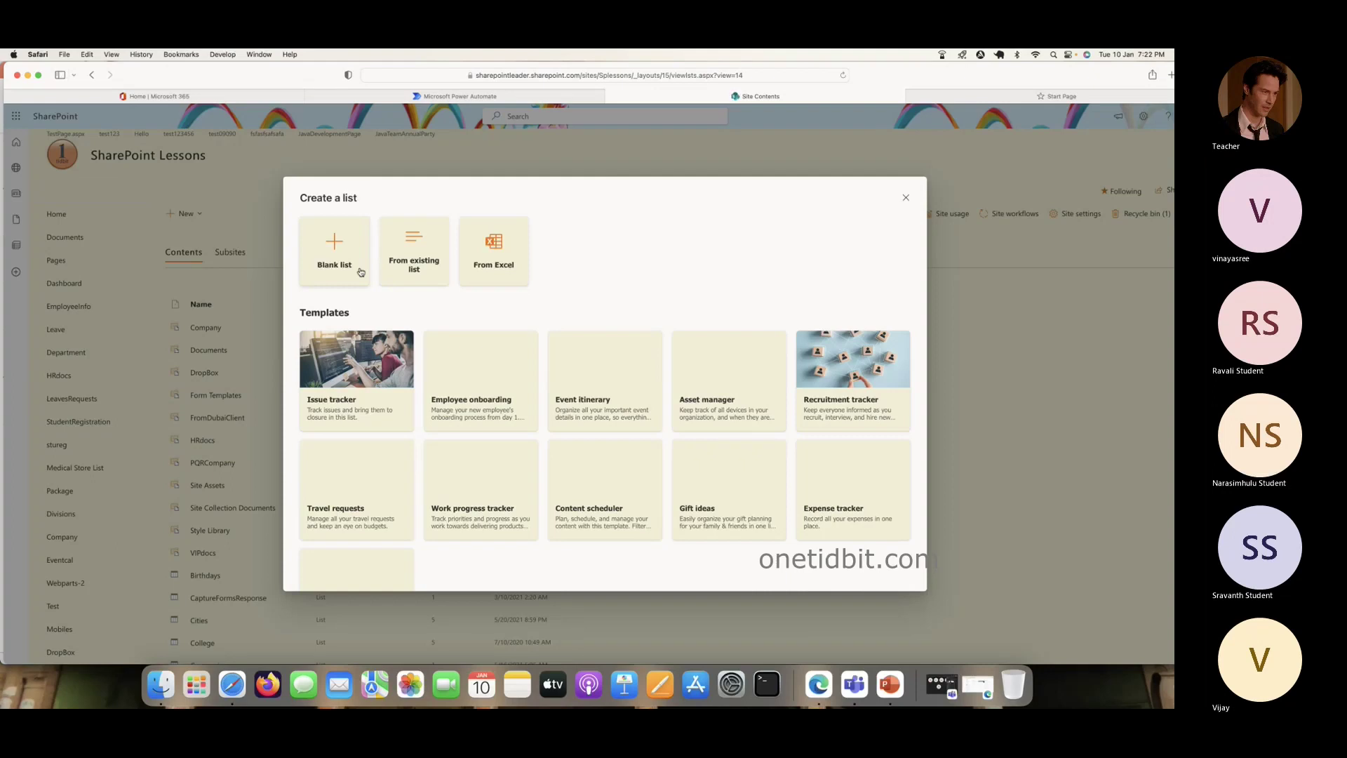
click(345, 266)
text(smalllist)
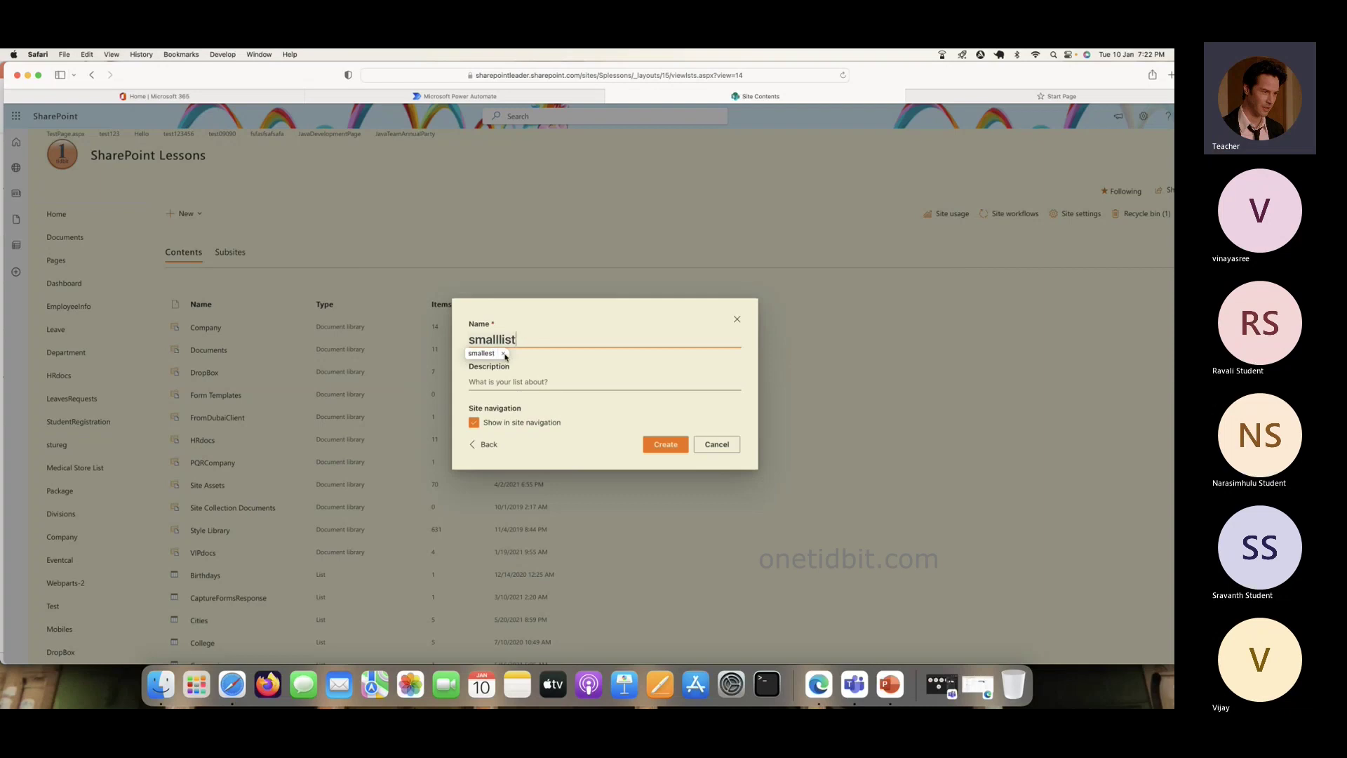
click(662, 445)
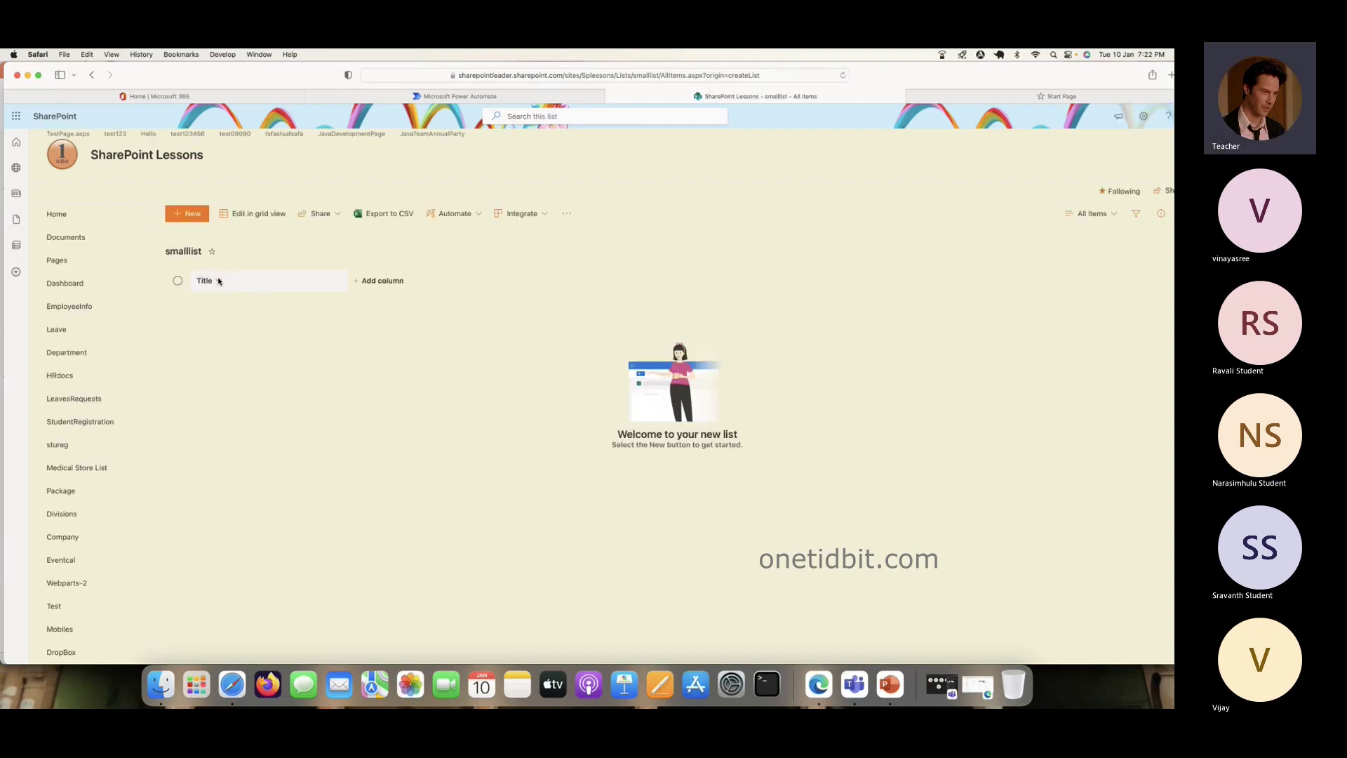
Add a Yes/No column named Status with default value No and save it
click(399, 283)
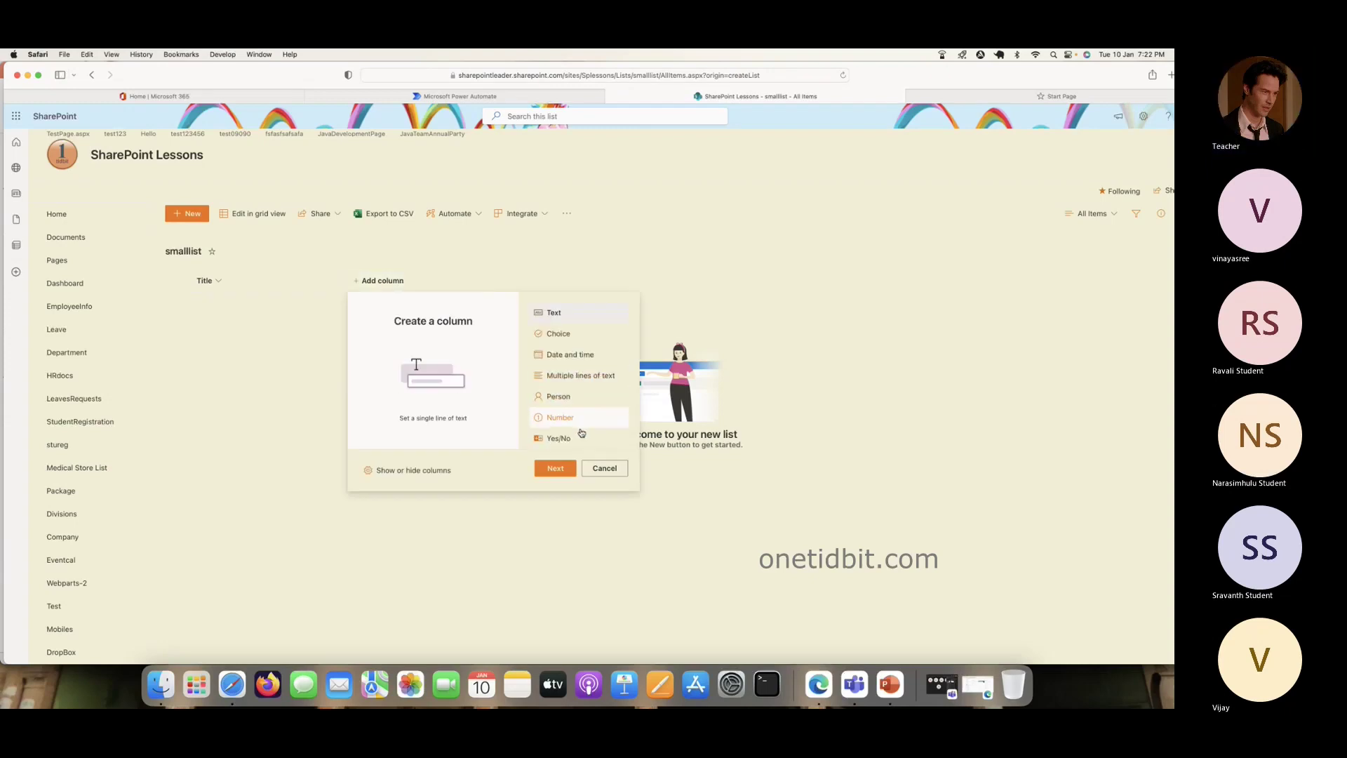
click(556, 438)
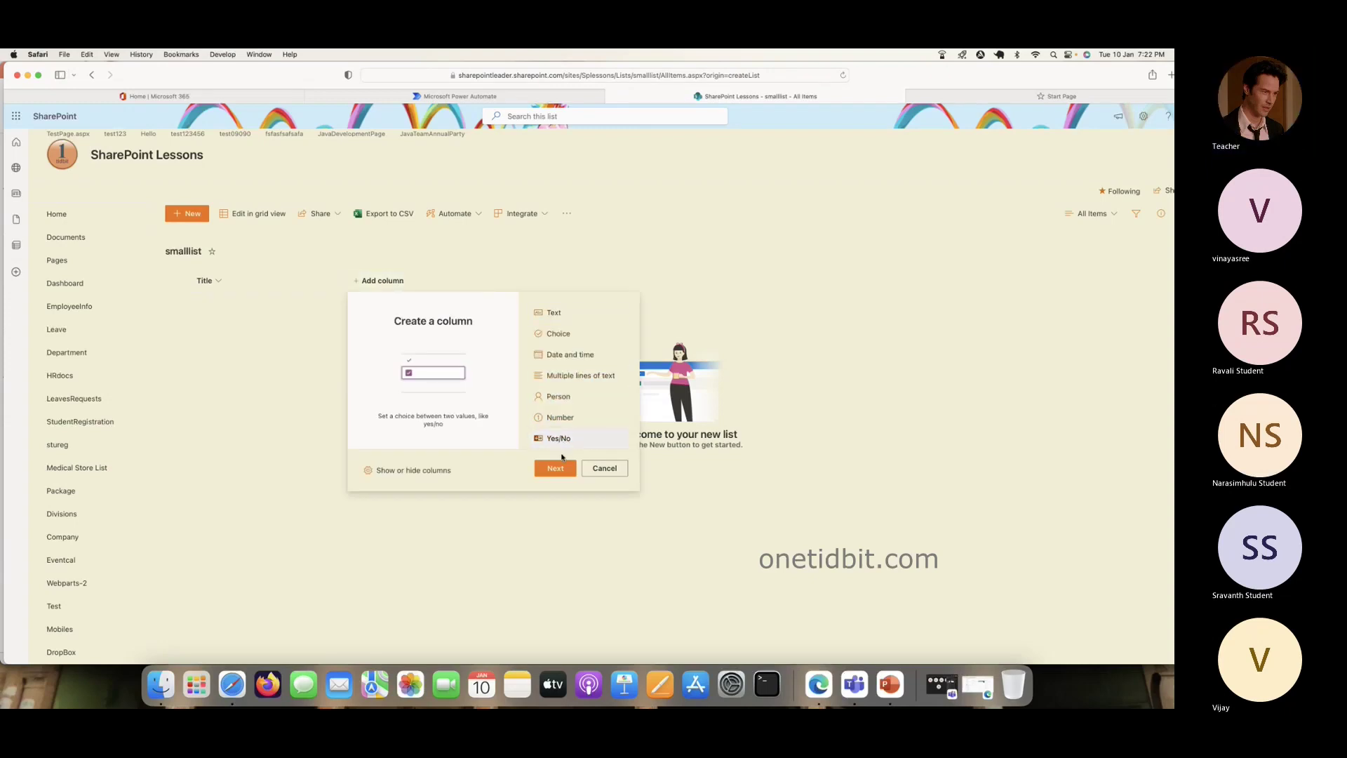
click(561, 468)
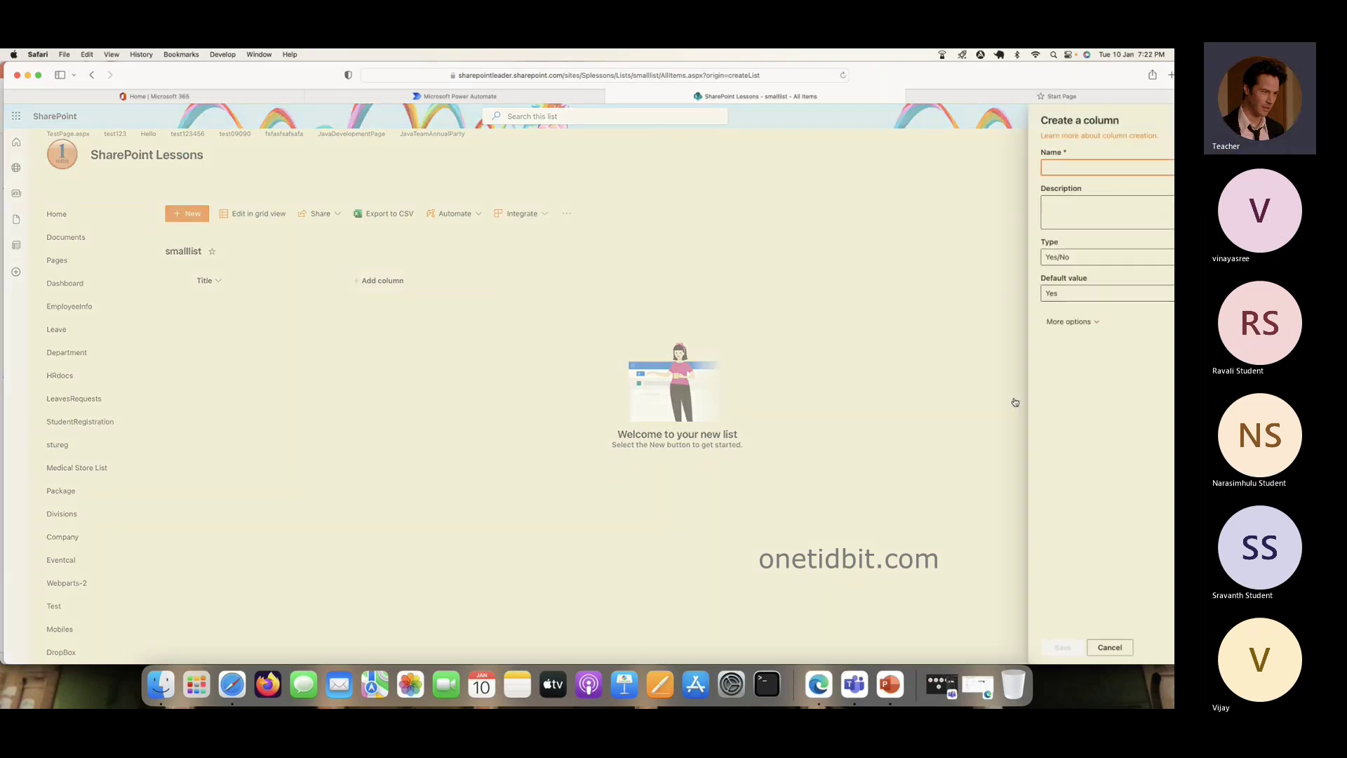
drag(879, 71, 843, 72)
click(1129, 300)
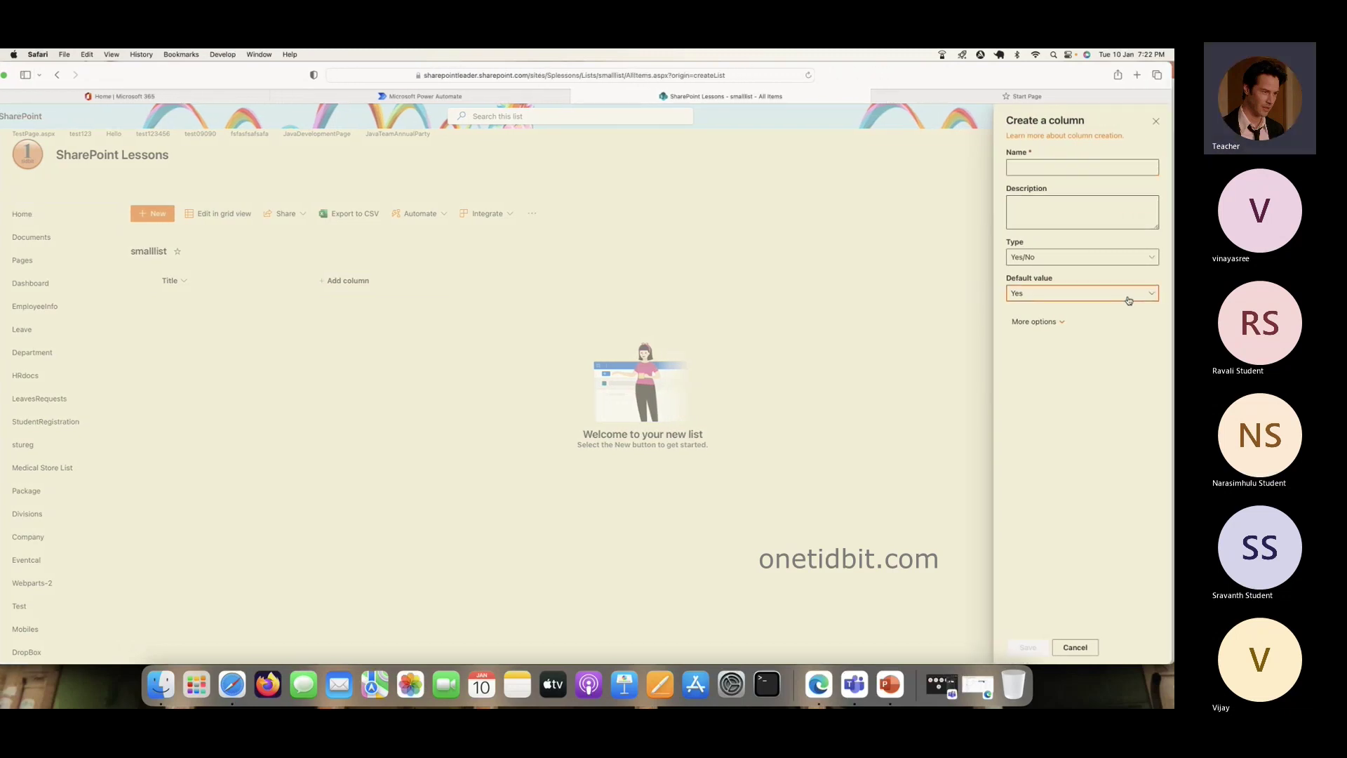
click(1065, 335)
click(1028, 165)
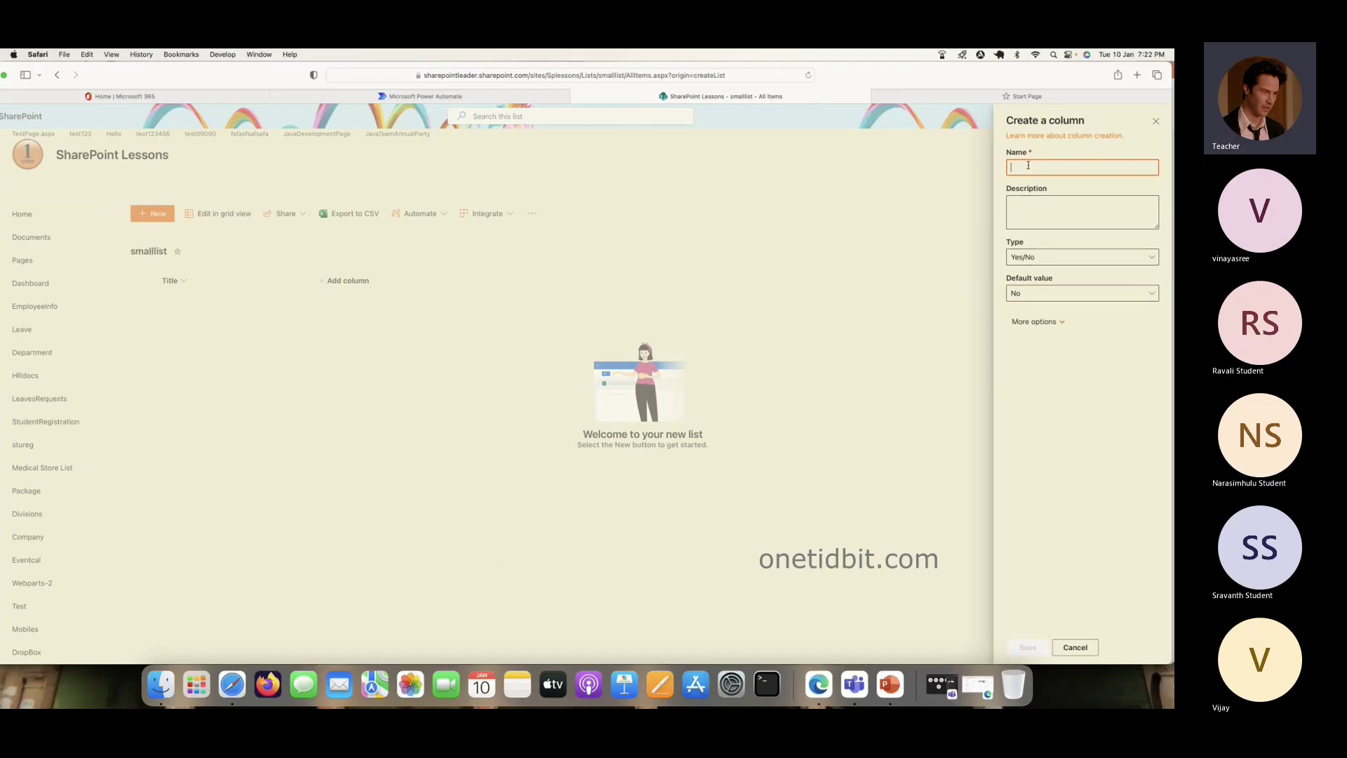
text(satus)
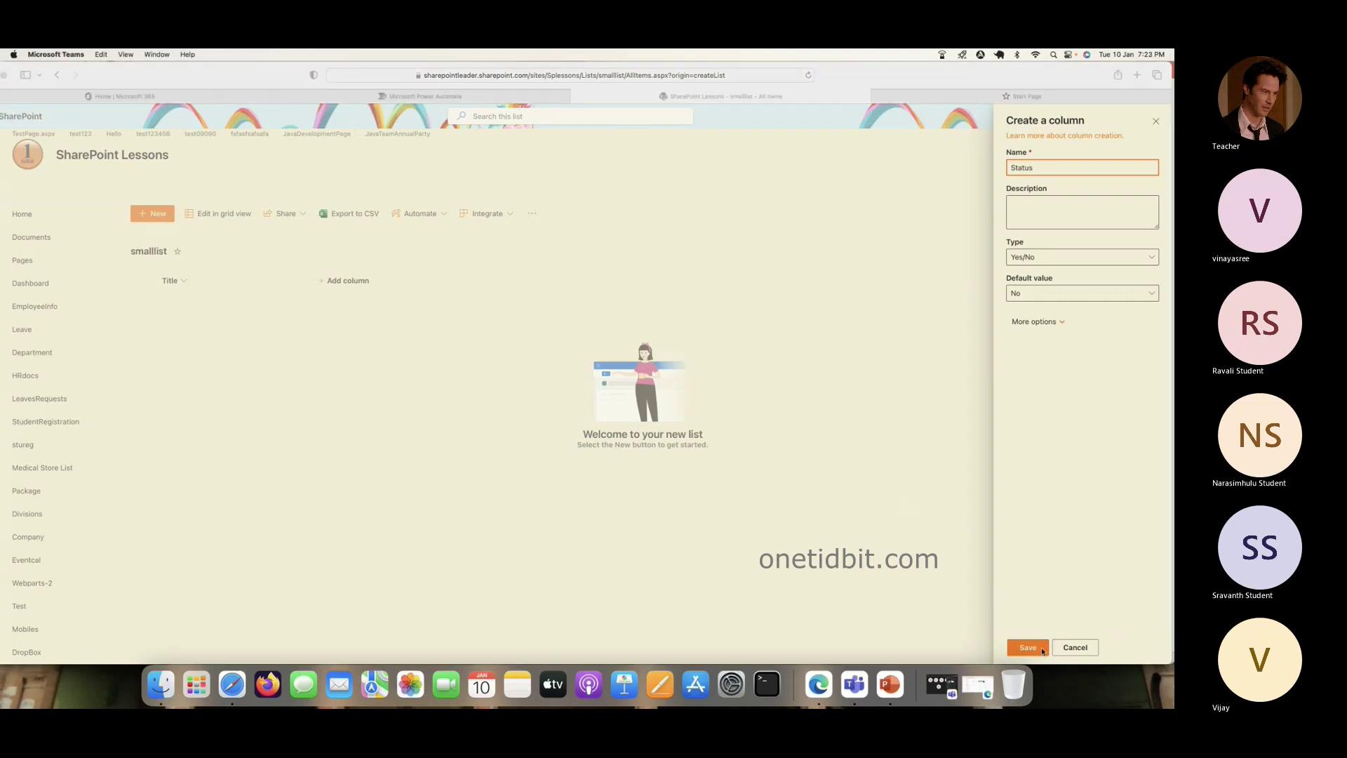
click(1043, 651)
click(1043, 651)
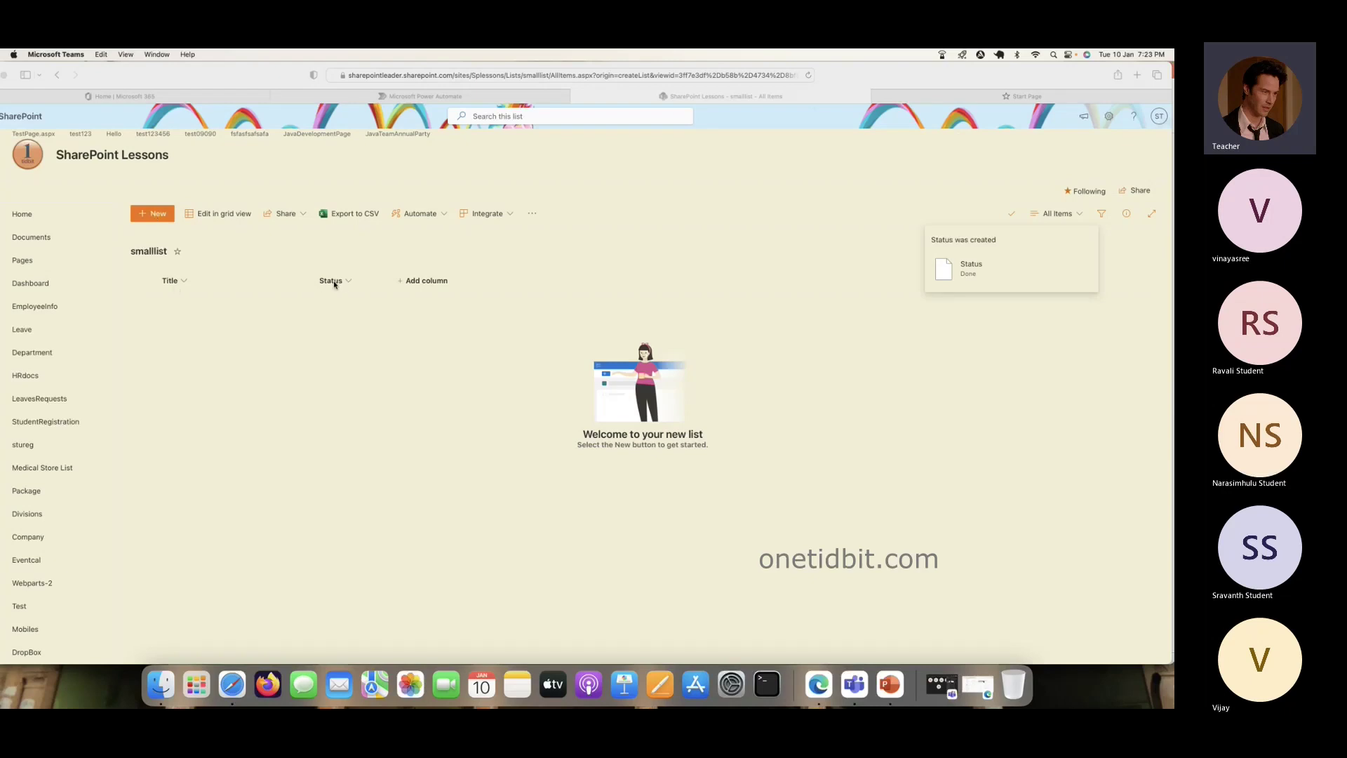
Dismiss the column-created notification and open the New item form for smalllist
click(160, 221)
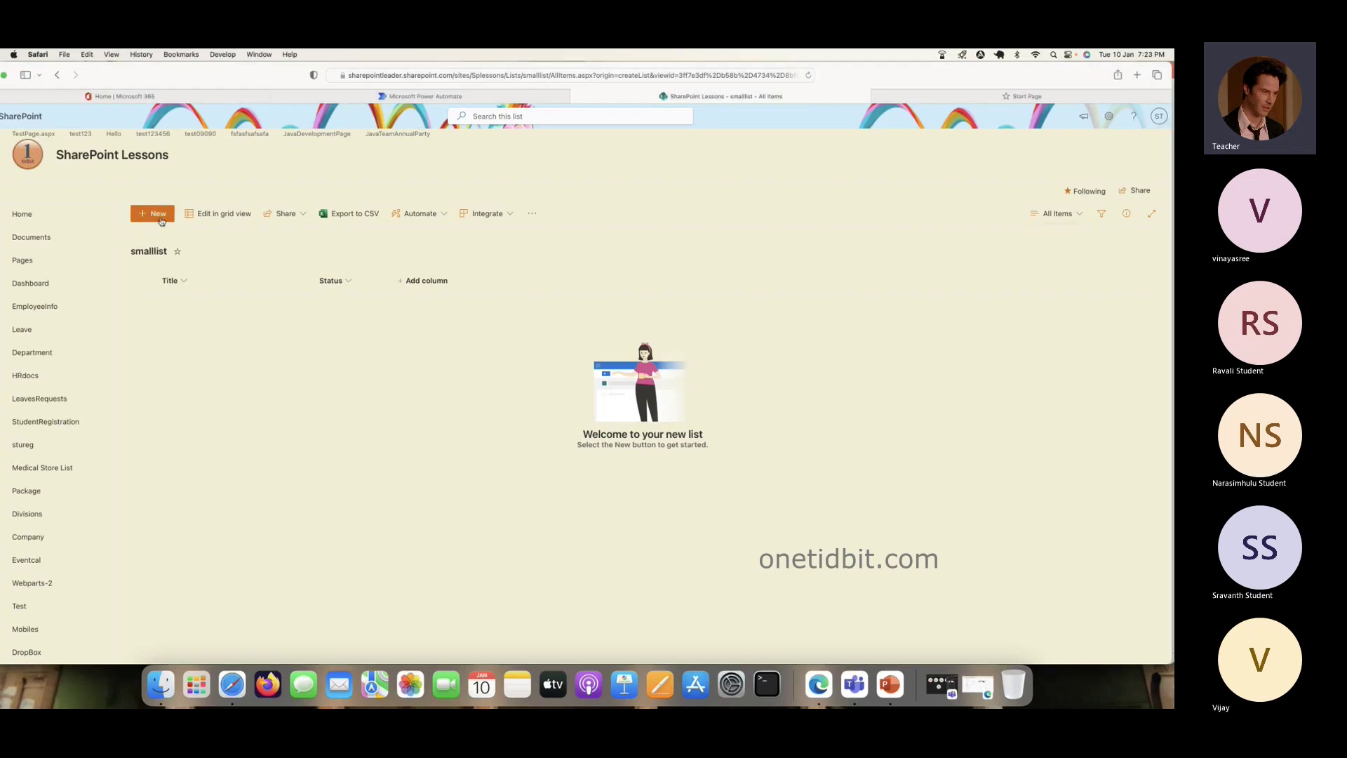
click(160, 215)
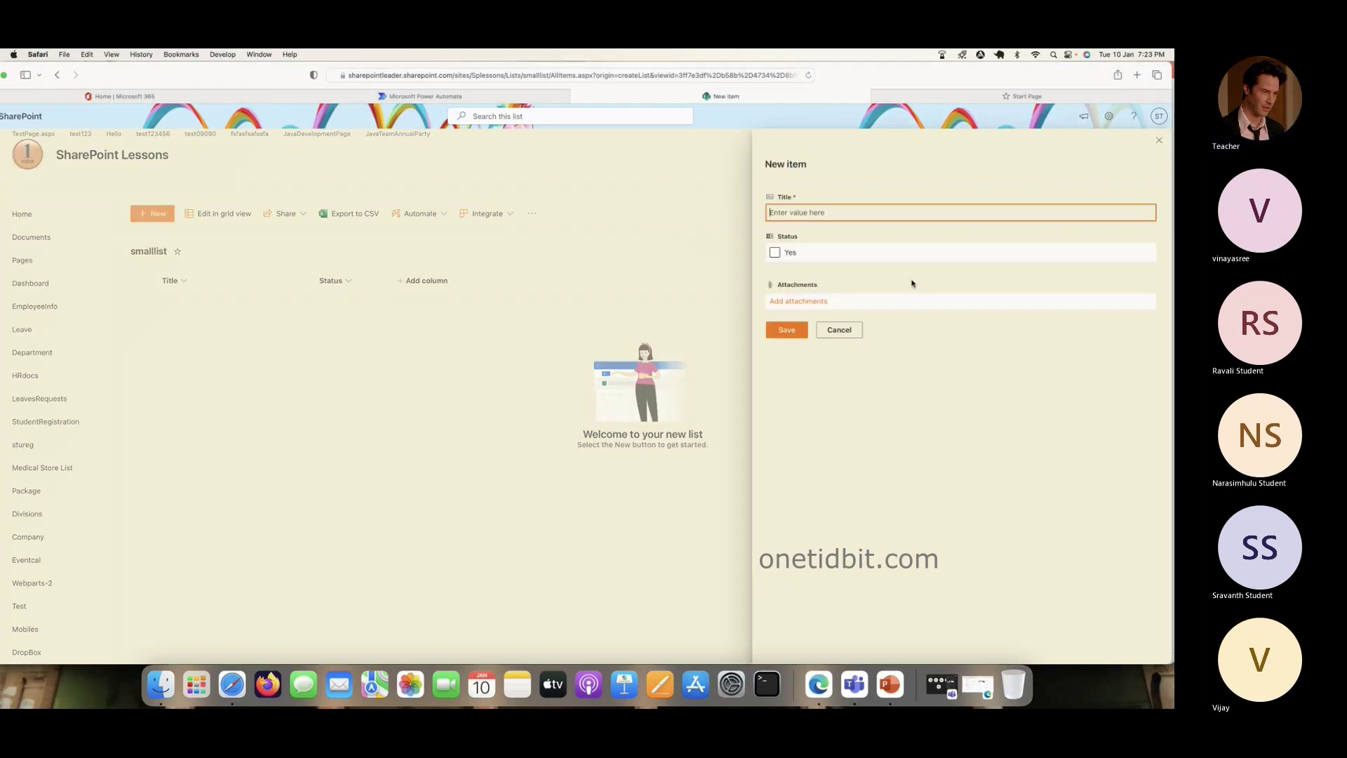
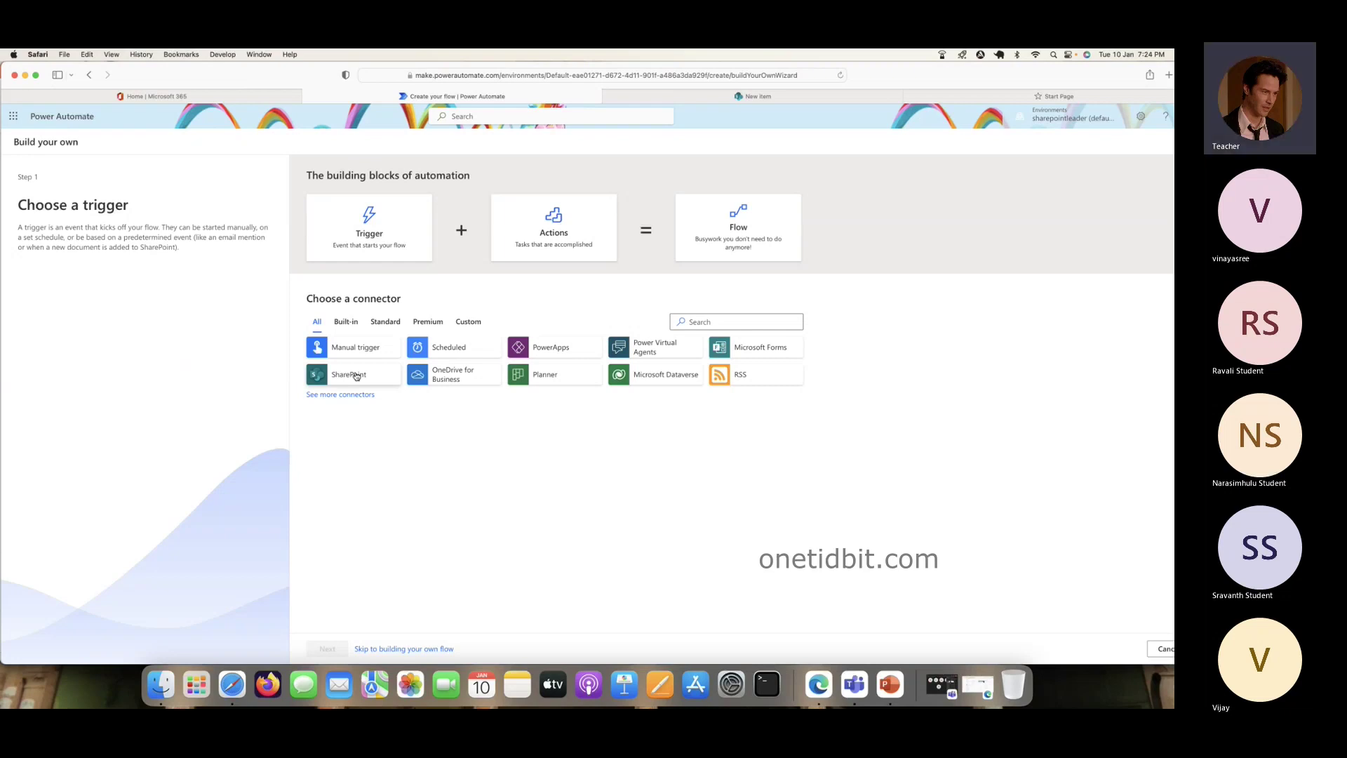
Open the Build your own flow wizard at its 'Choose a trigger' connector list
triple_click(356, 376)
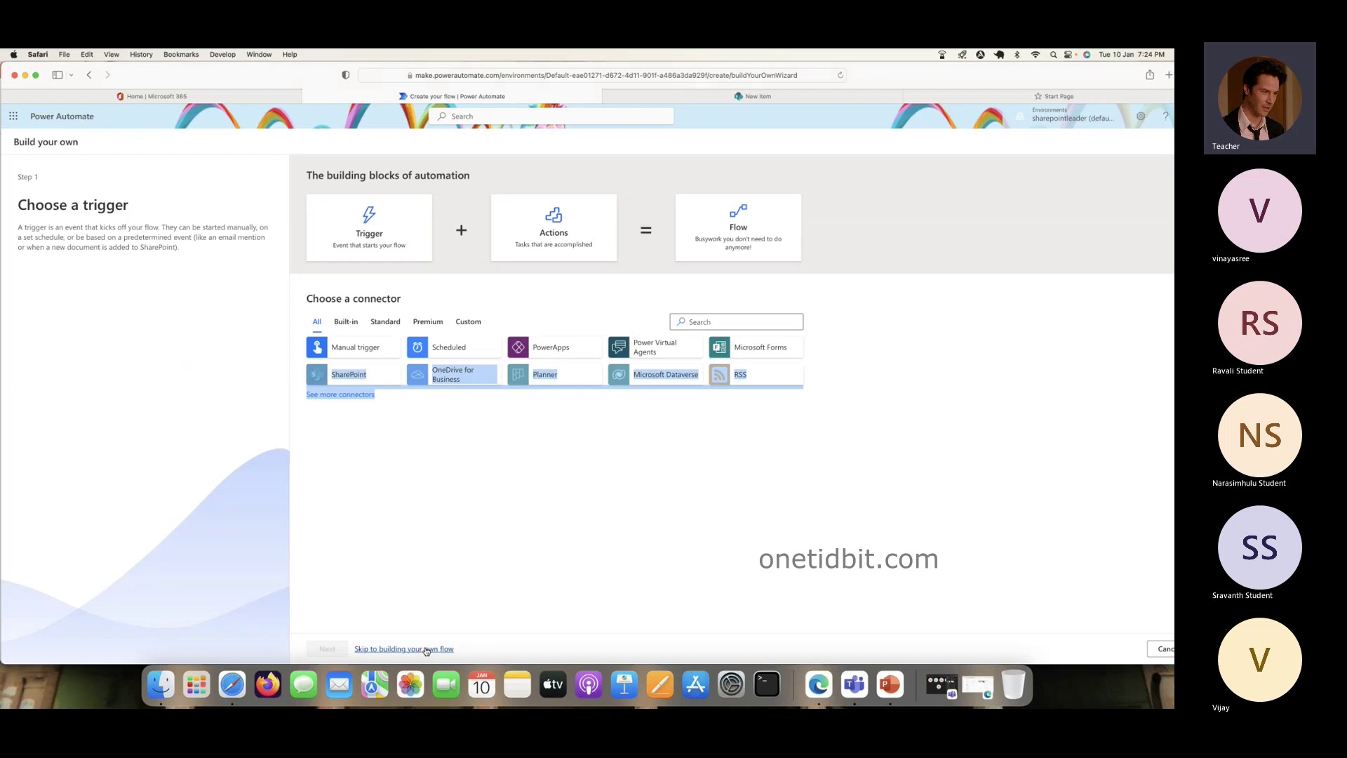
Start a blank flow with the SharePoint 'When an item is created' trigger
click(426, 649)
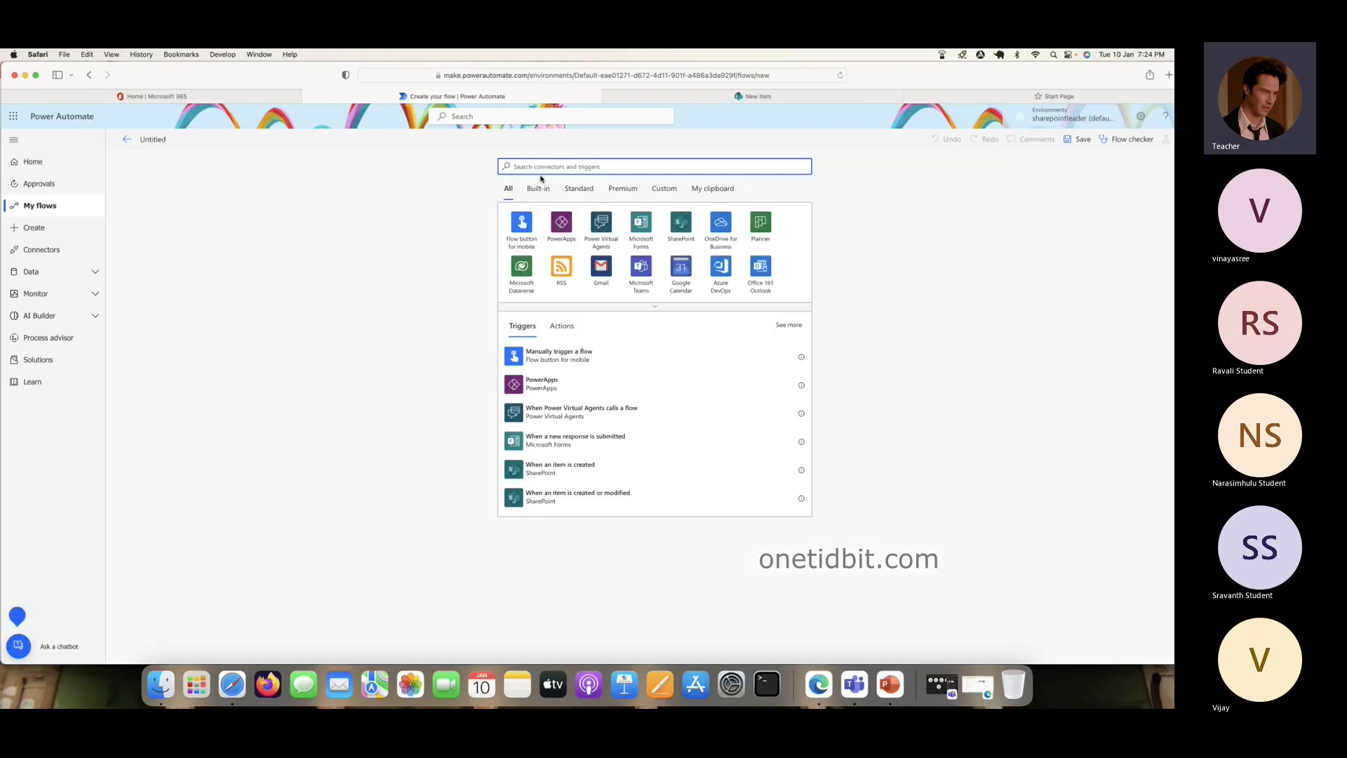
click(686, 224)
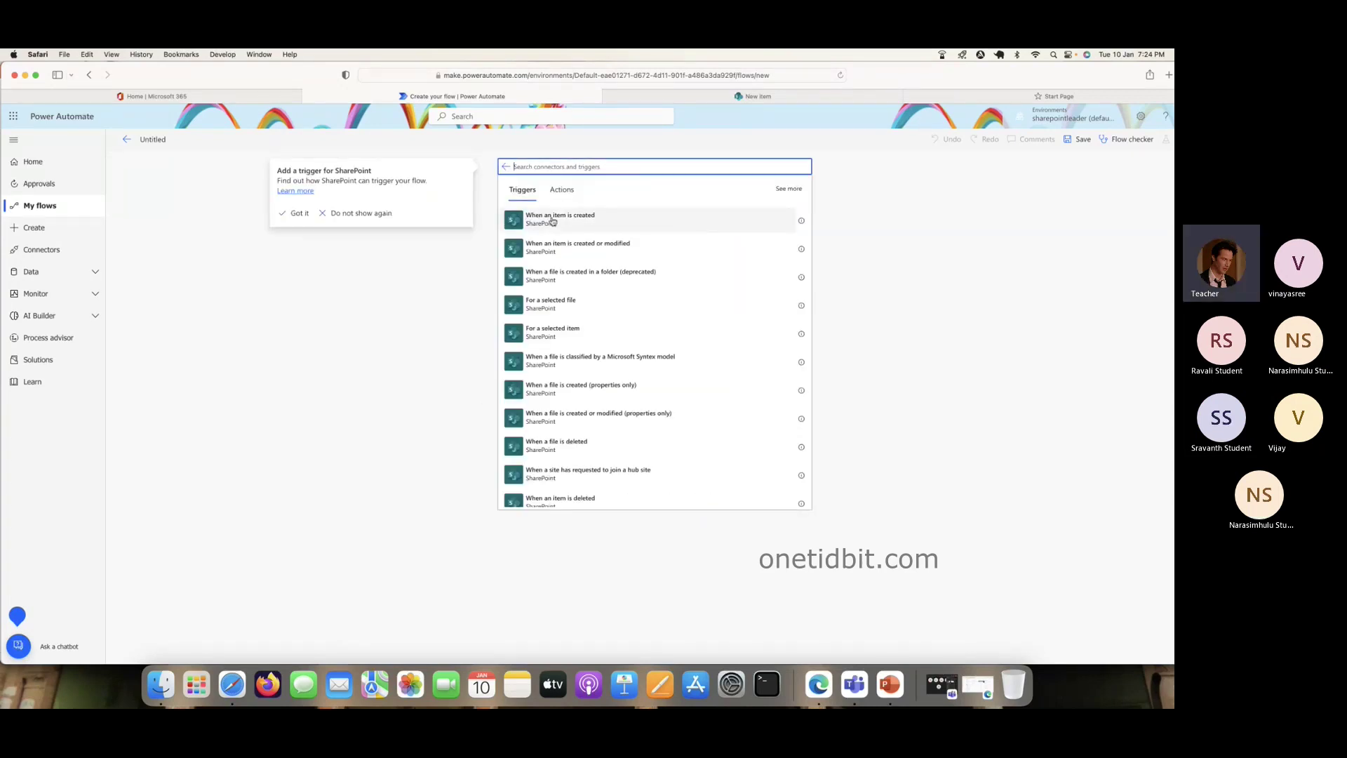
click(630, 226)
click(630, 225)
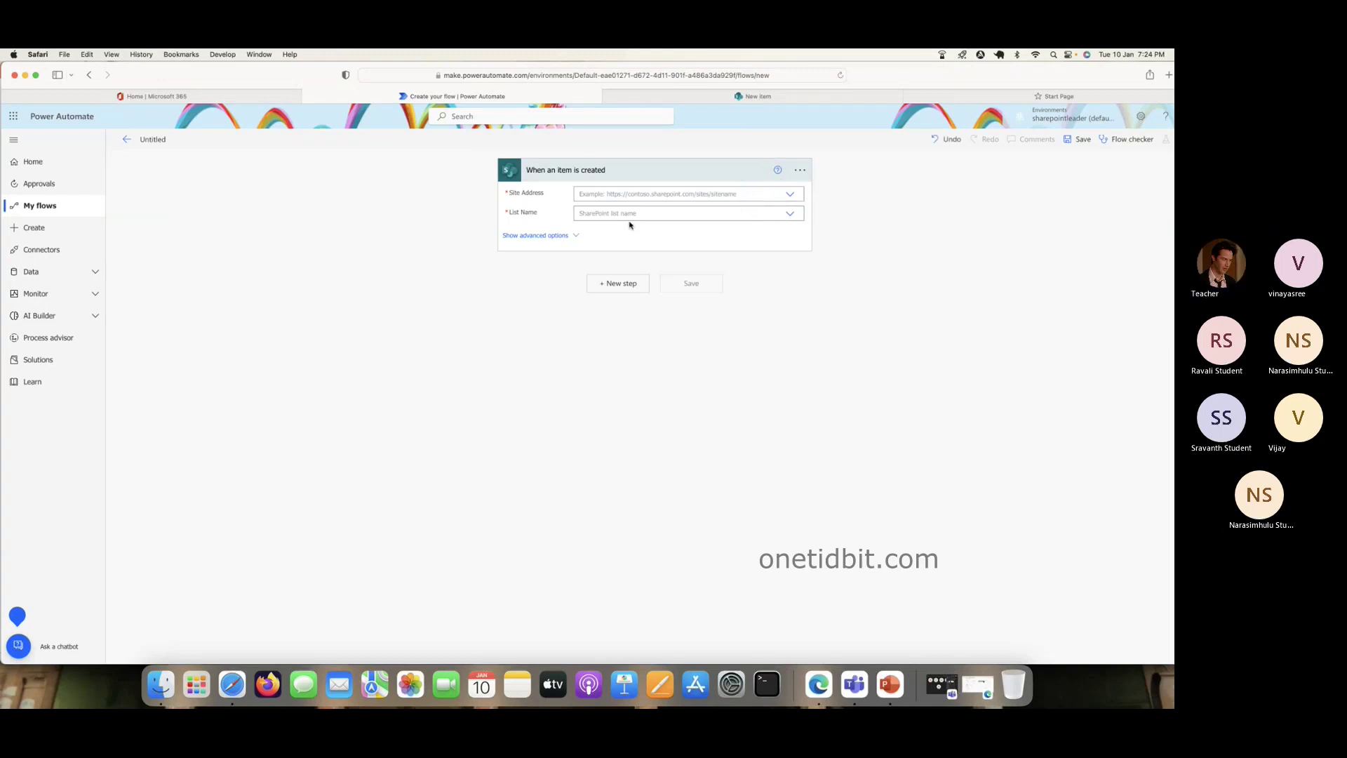
Set the trigger's Site Address to SharePoint Lessons and its List Name to smalllist
click(790, 195)
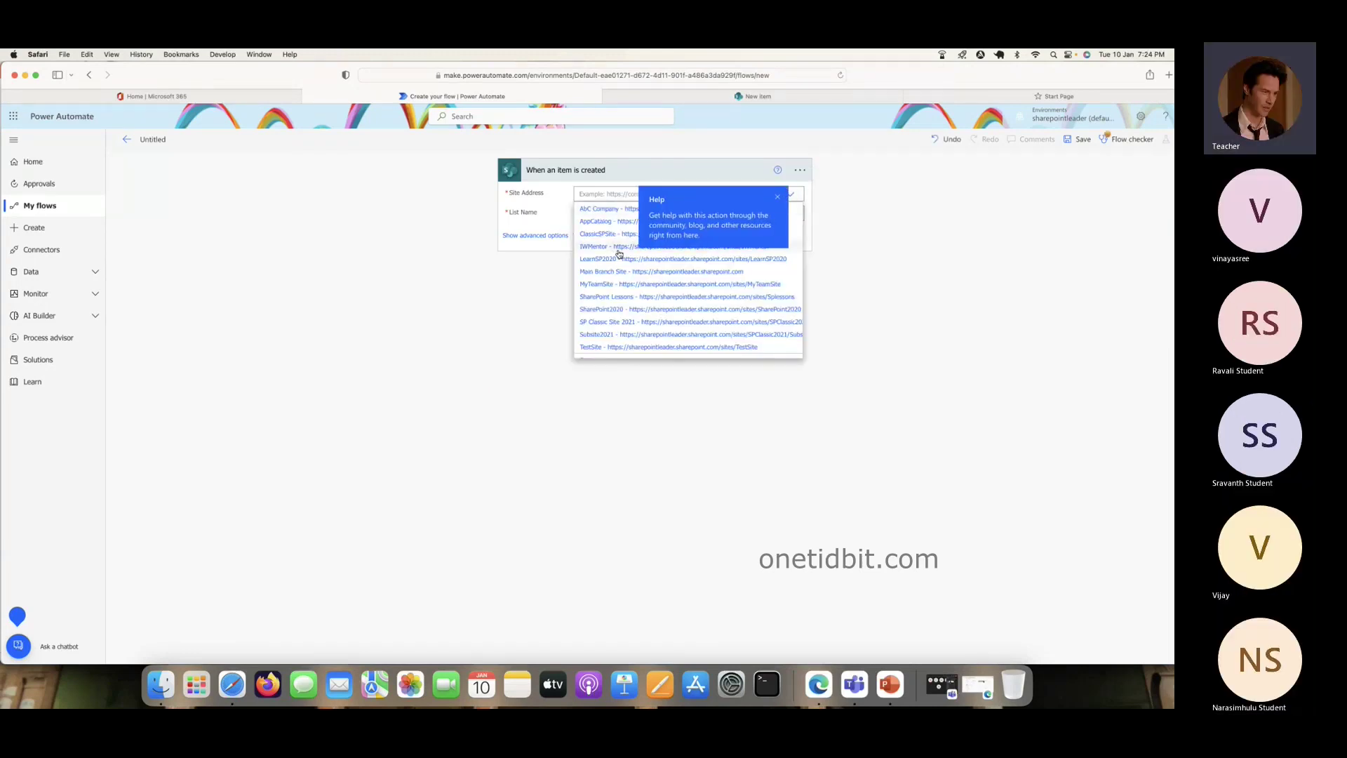
click(780, 199)
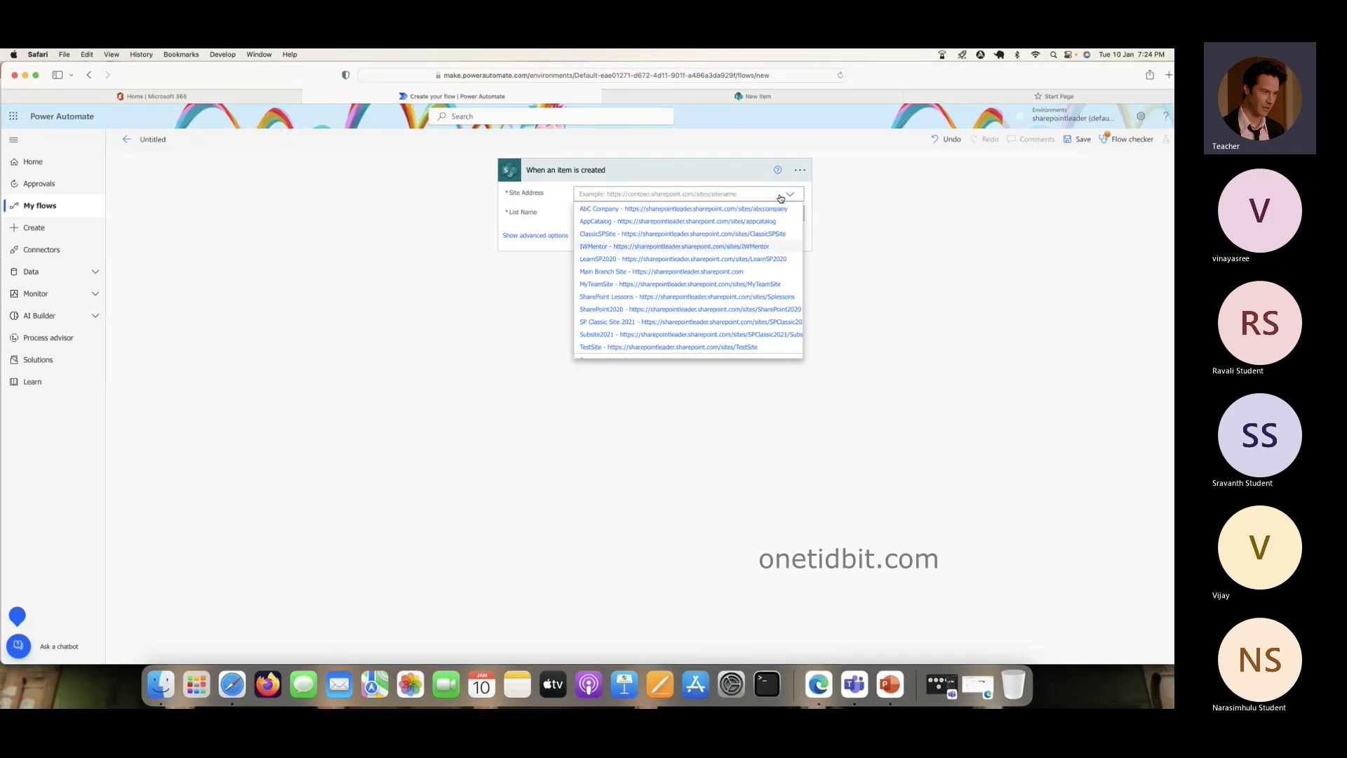
click(618, 97)
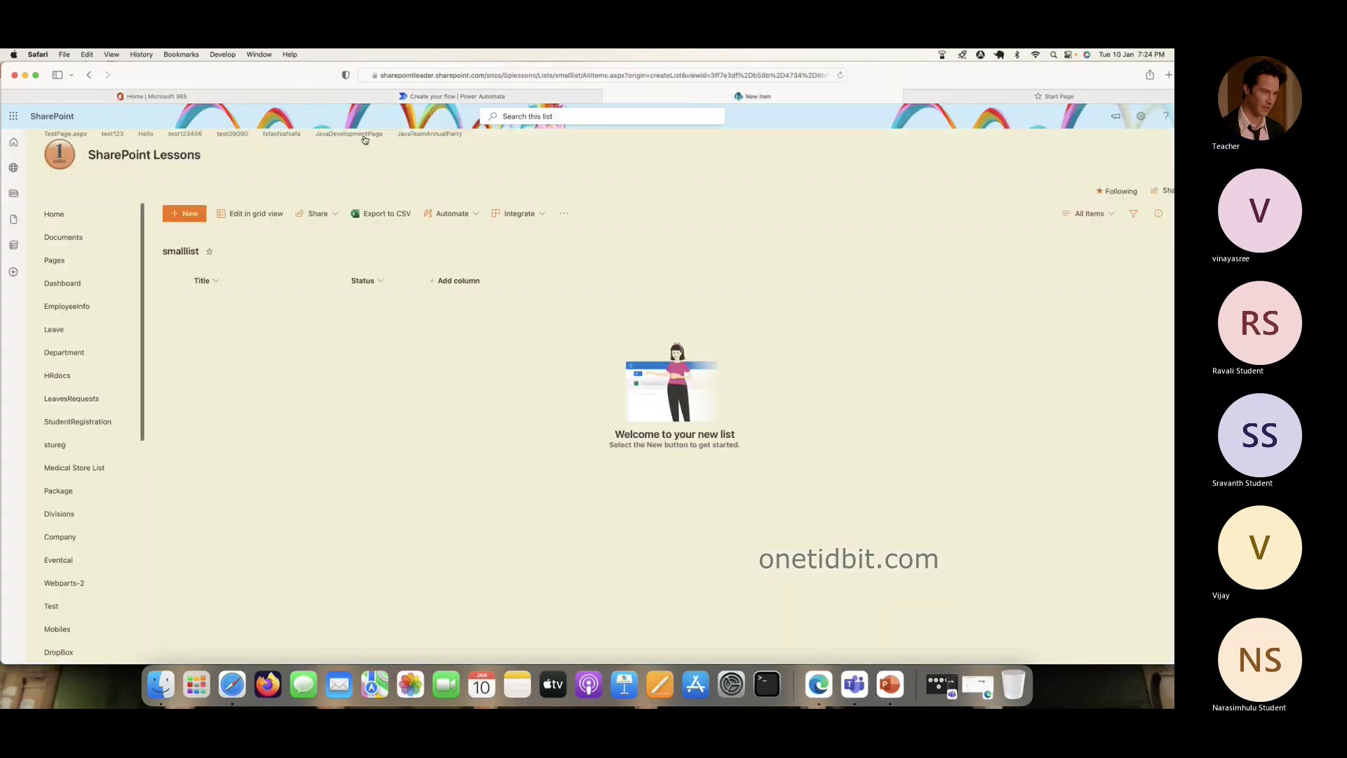
click(460, 96)
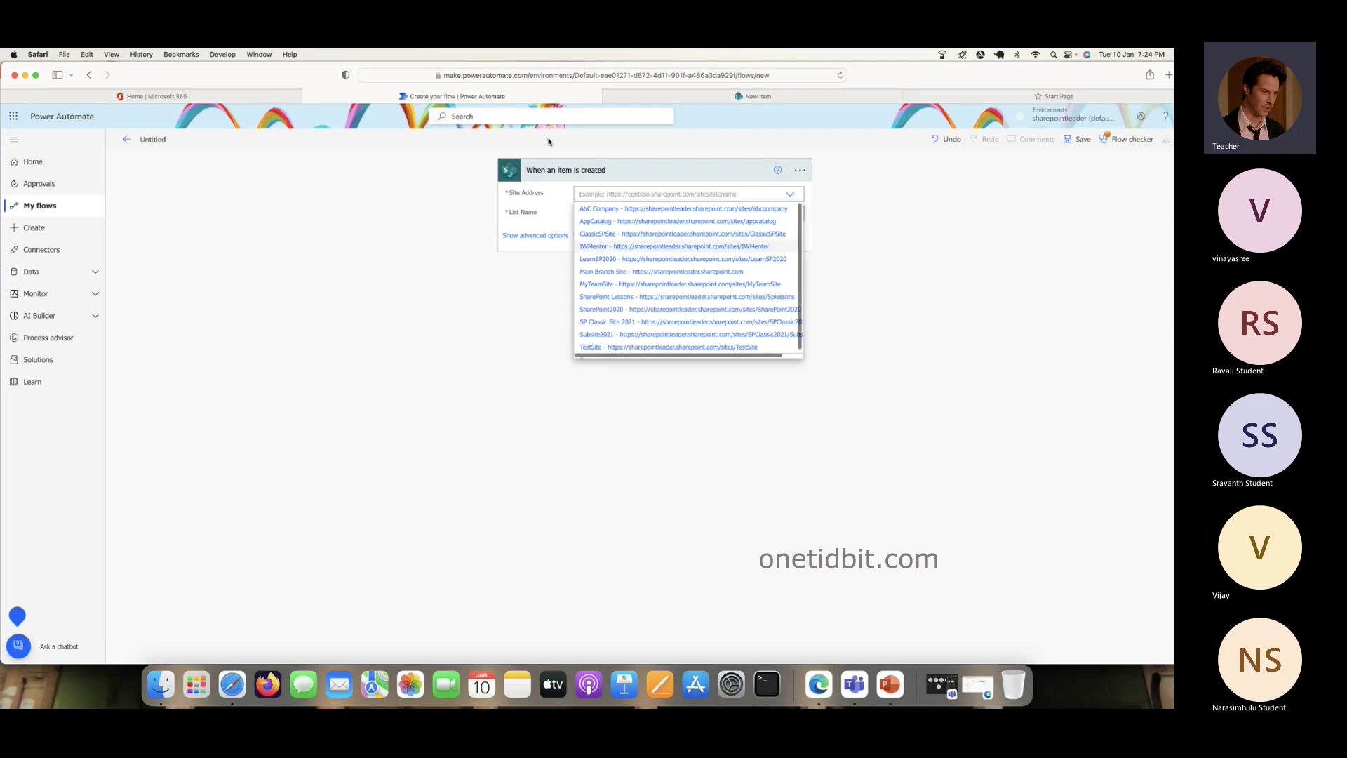
scroll(597, 237, down, 1)
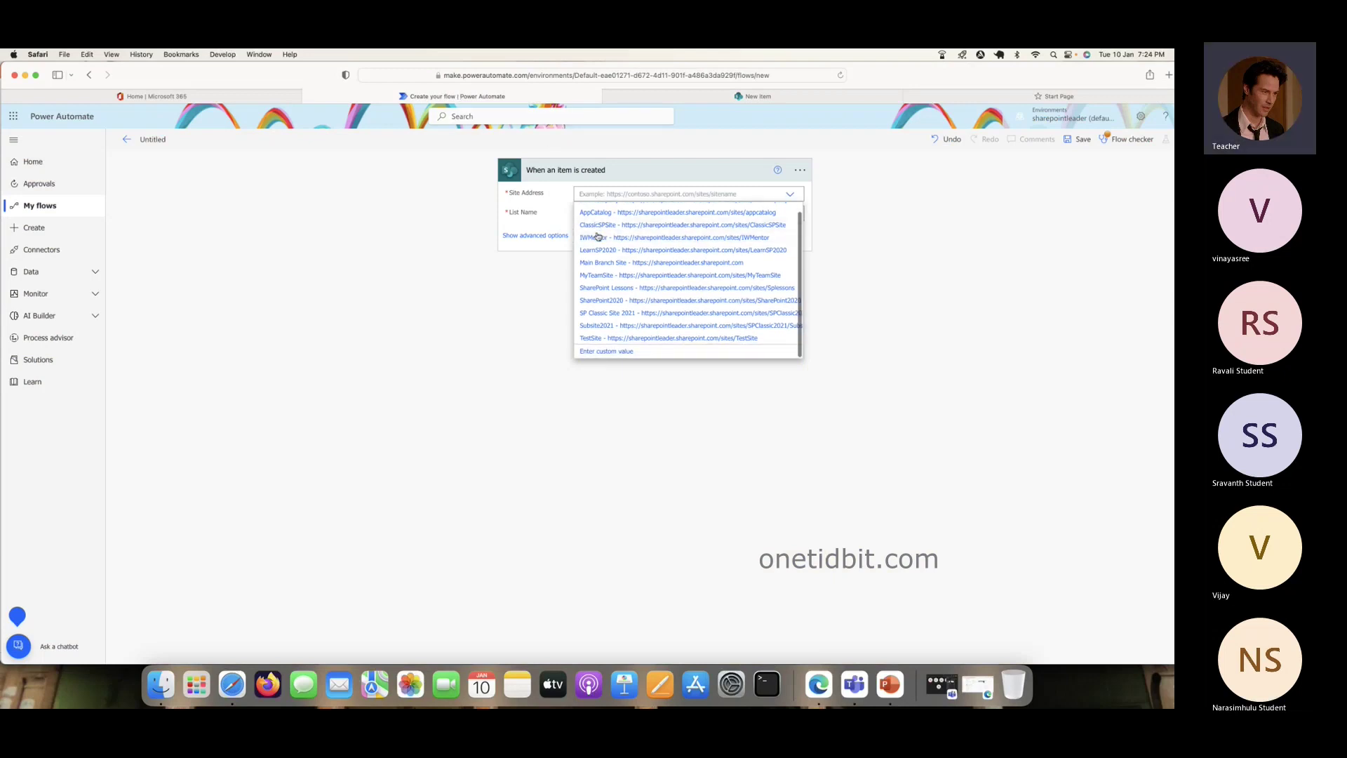
click(647, 290)
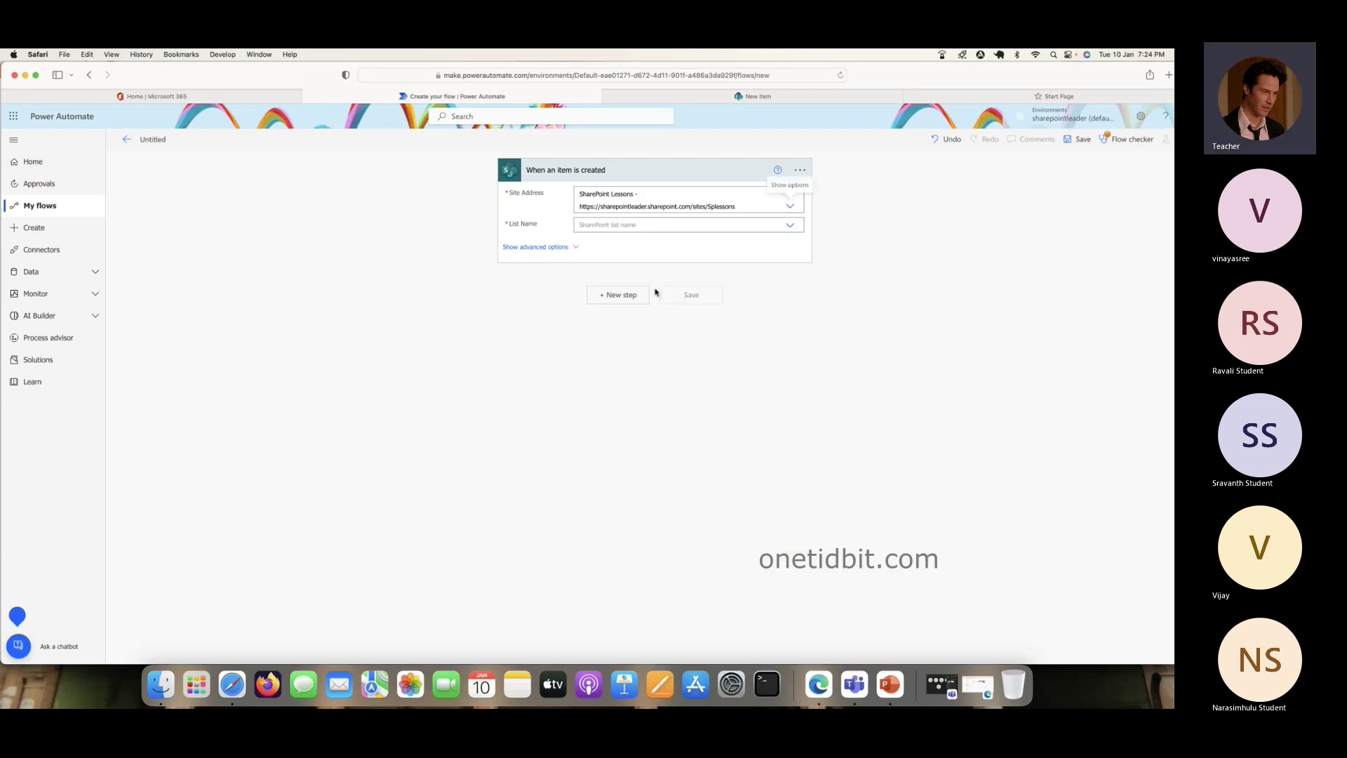
click(788, 224)
scroll(666, 290, down, 5)
scroll(665, 290, down, 6)
scroll(666, 290, down, 5)
scroll(666, 290, down, 2)
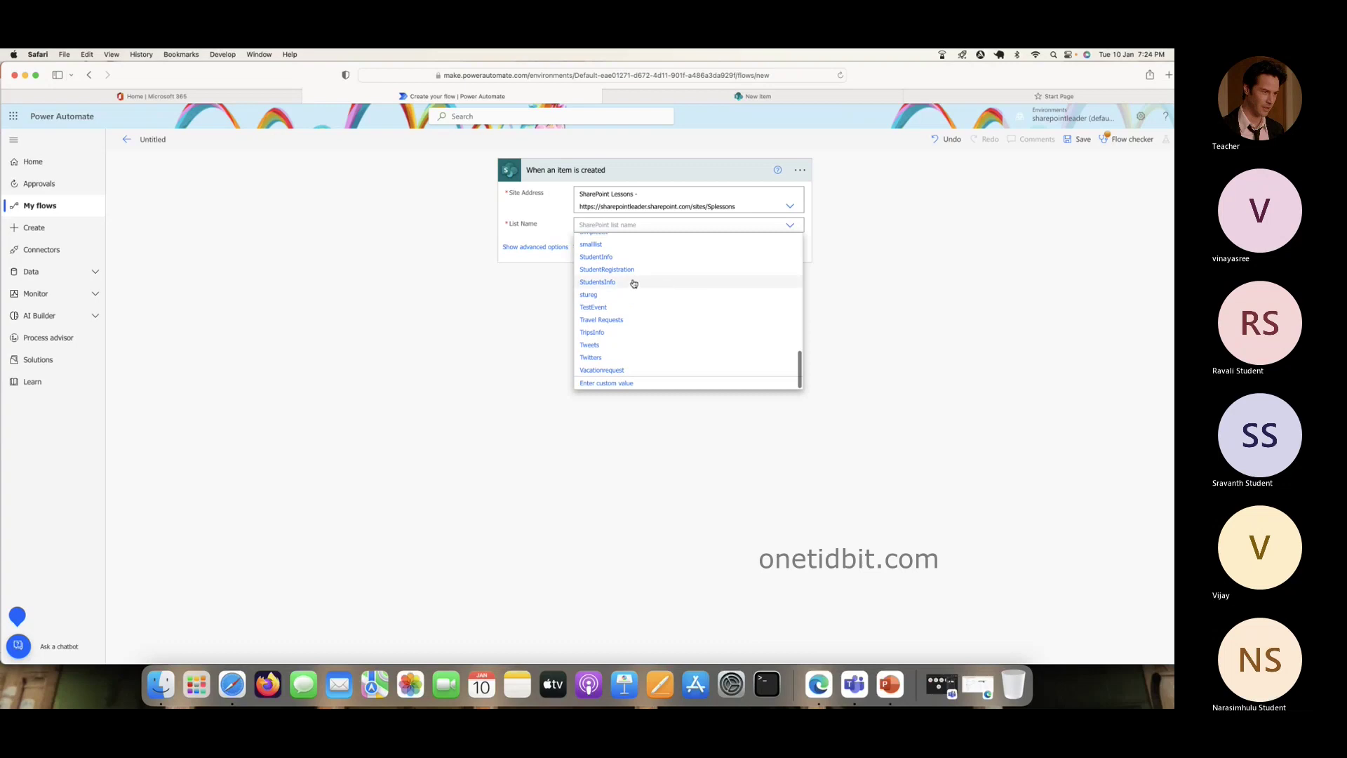
click(591, 244)
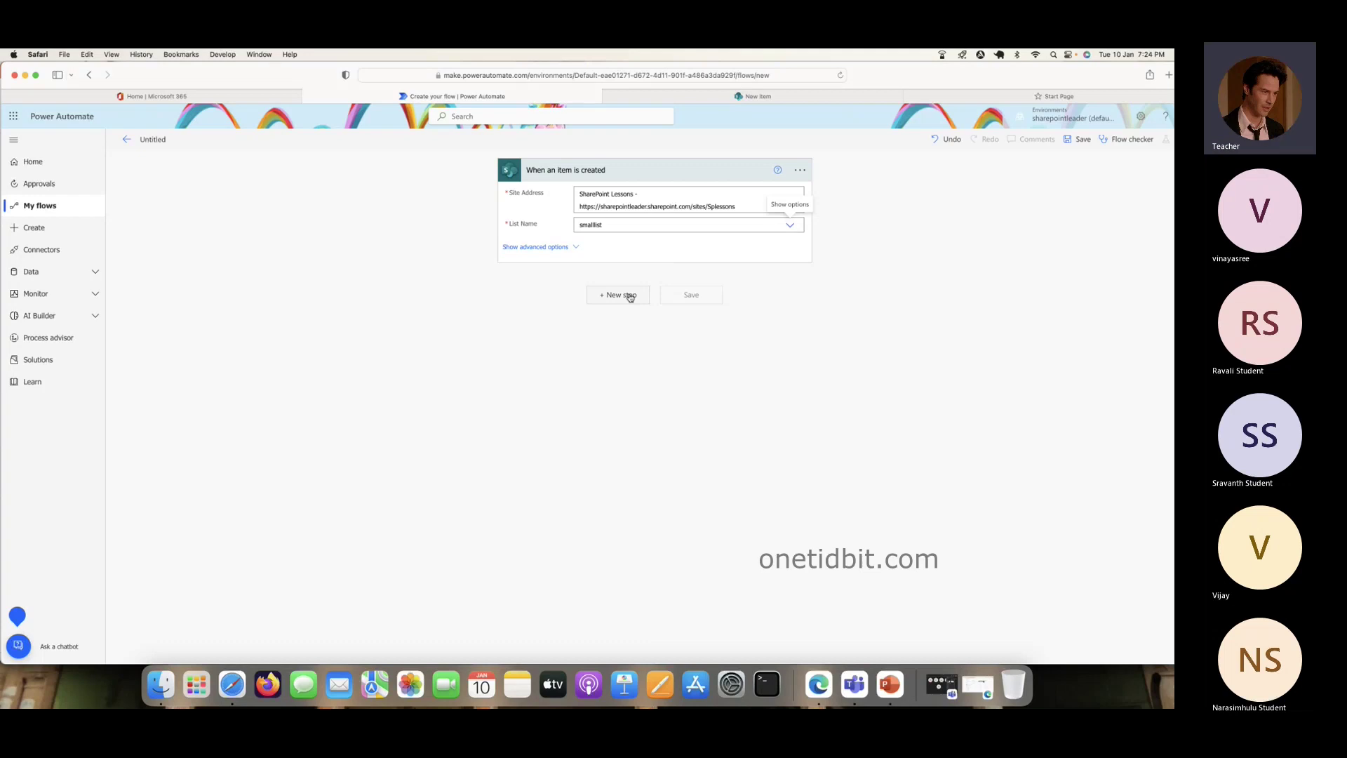
Add an Initialize variable action below the trigger, then switch to the PowerPoint slides
click(630, 296)
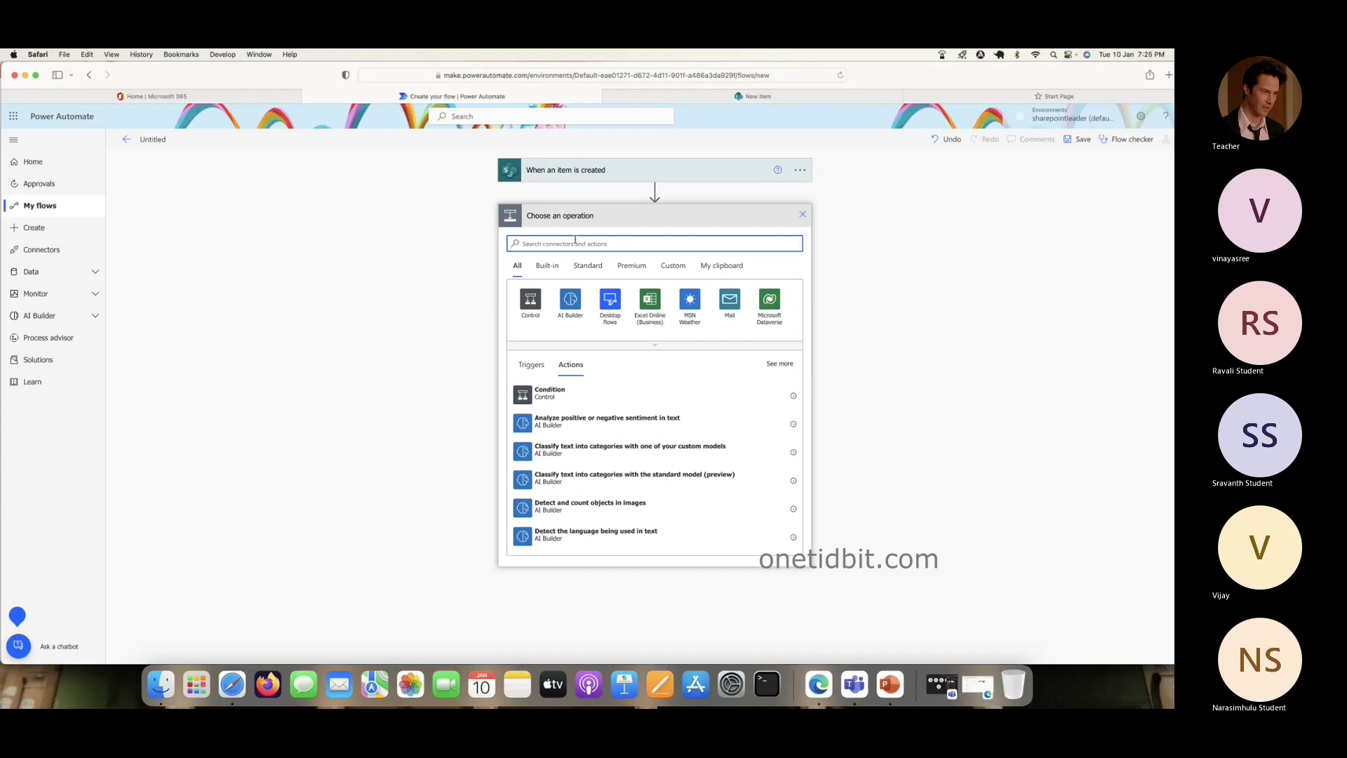
text(variable)
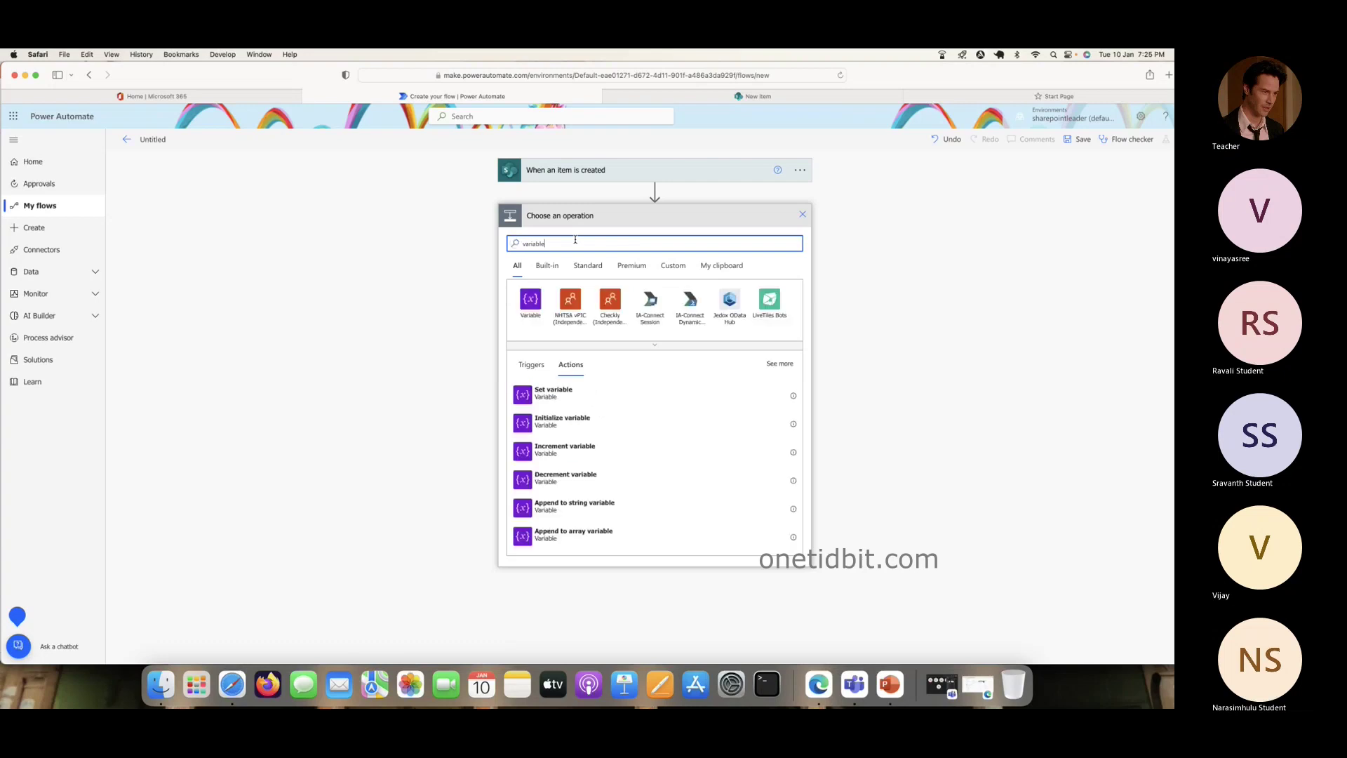
click(595, 423)
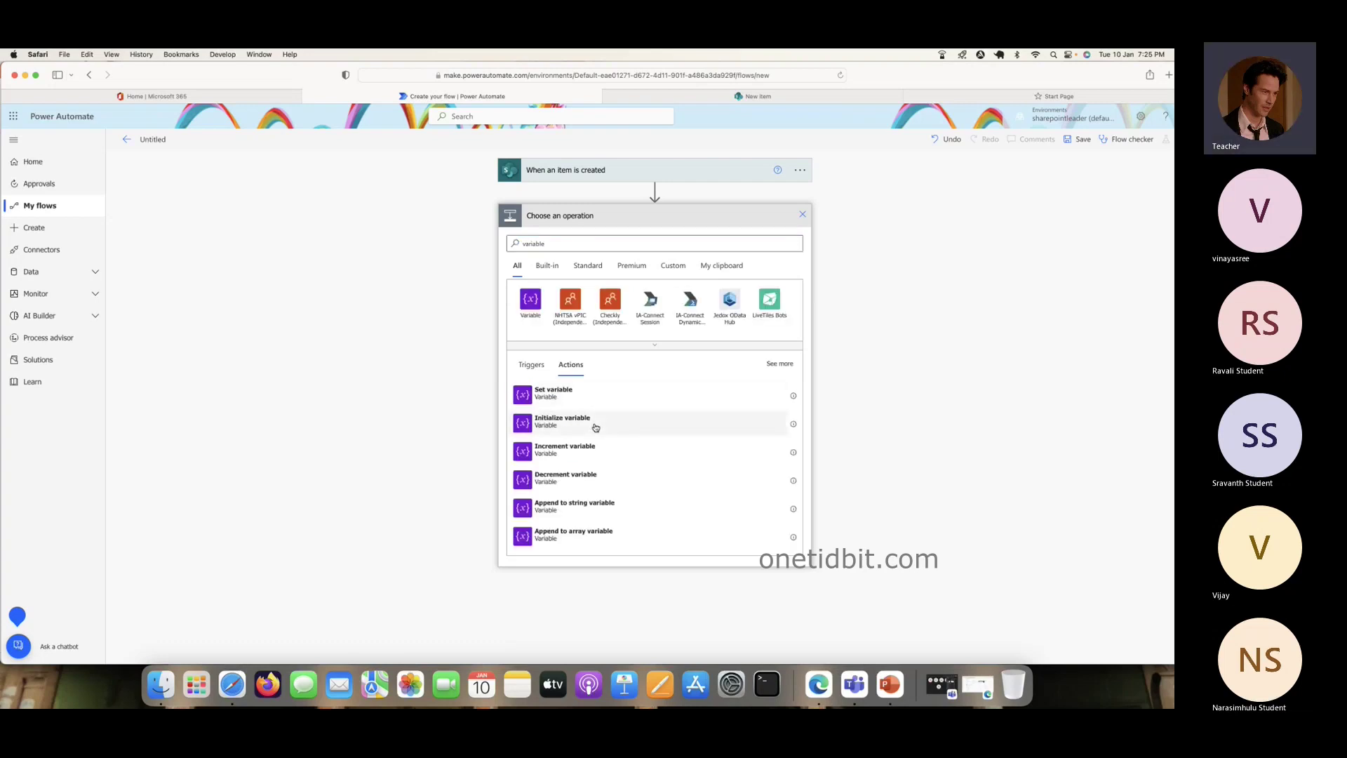
click(606, 240)
click(890, 684)
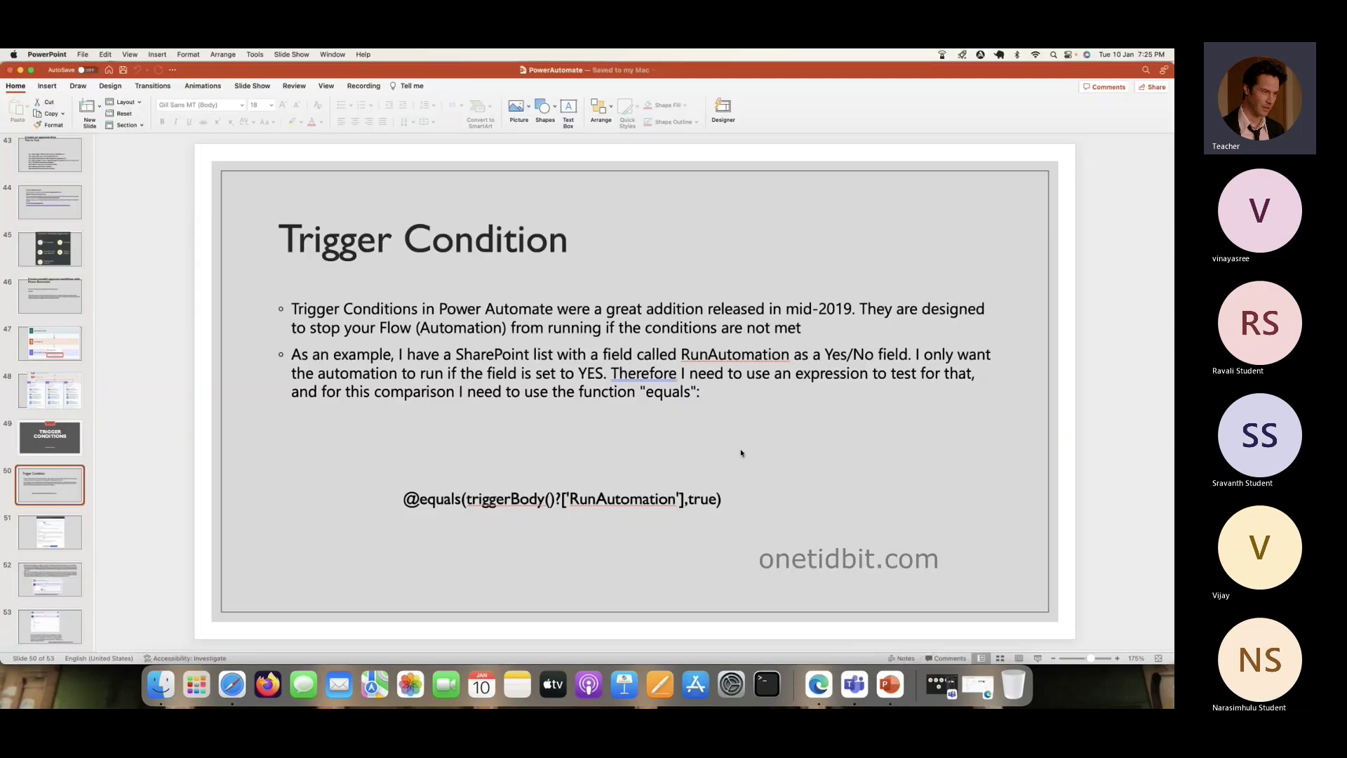
Copy the equals(triggerBody()?['RunAutomation'],true) expression from slide 52 and return to the browser
click(54, 573)
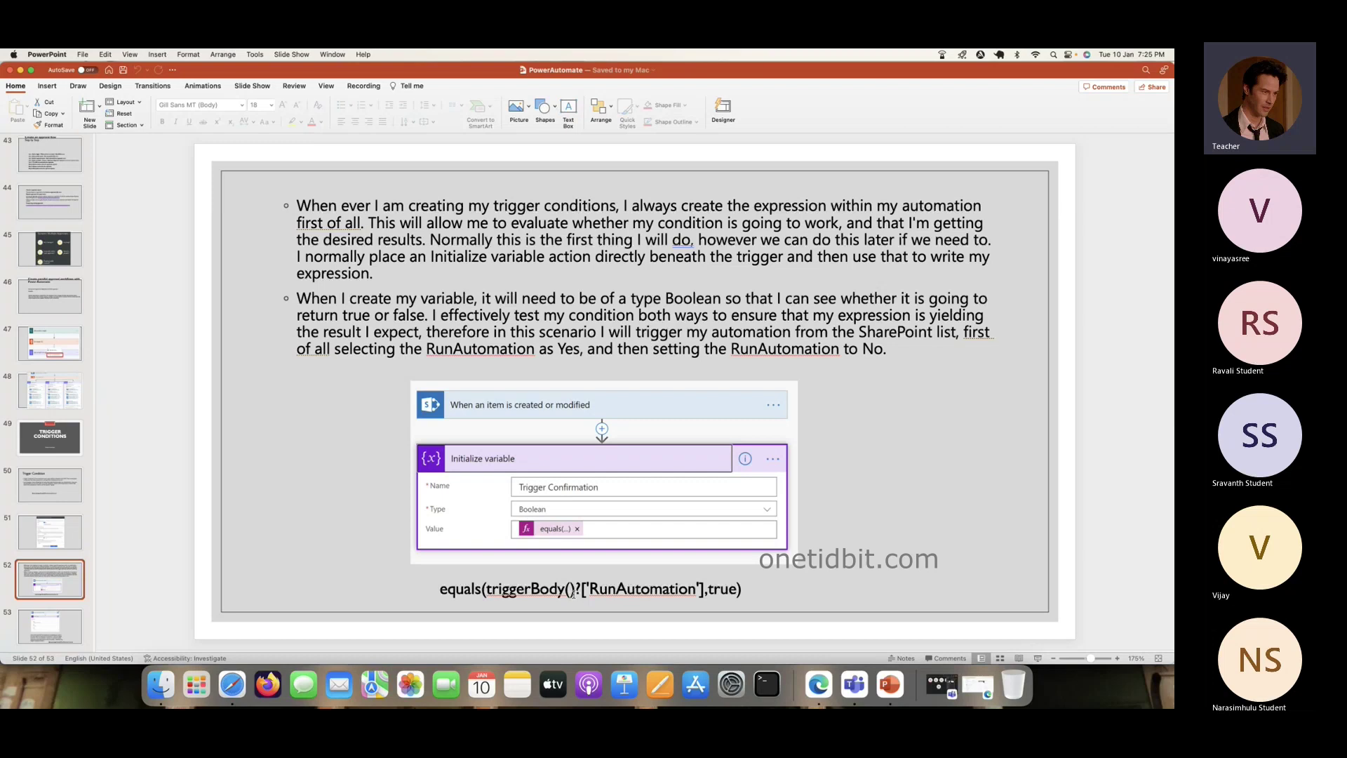
drag(440, 590, 723, 593)
key(super+c)
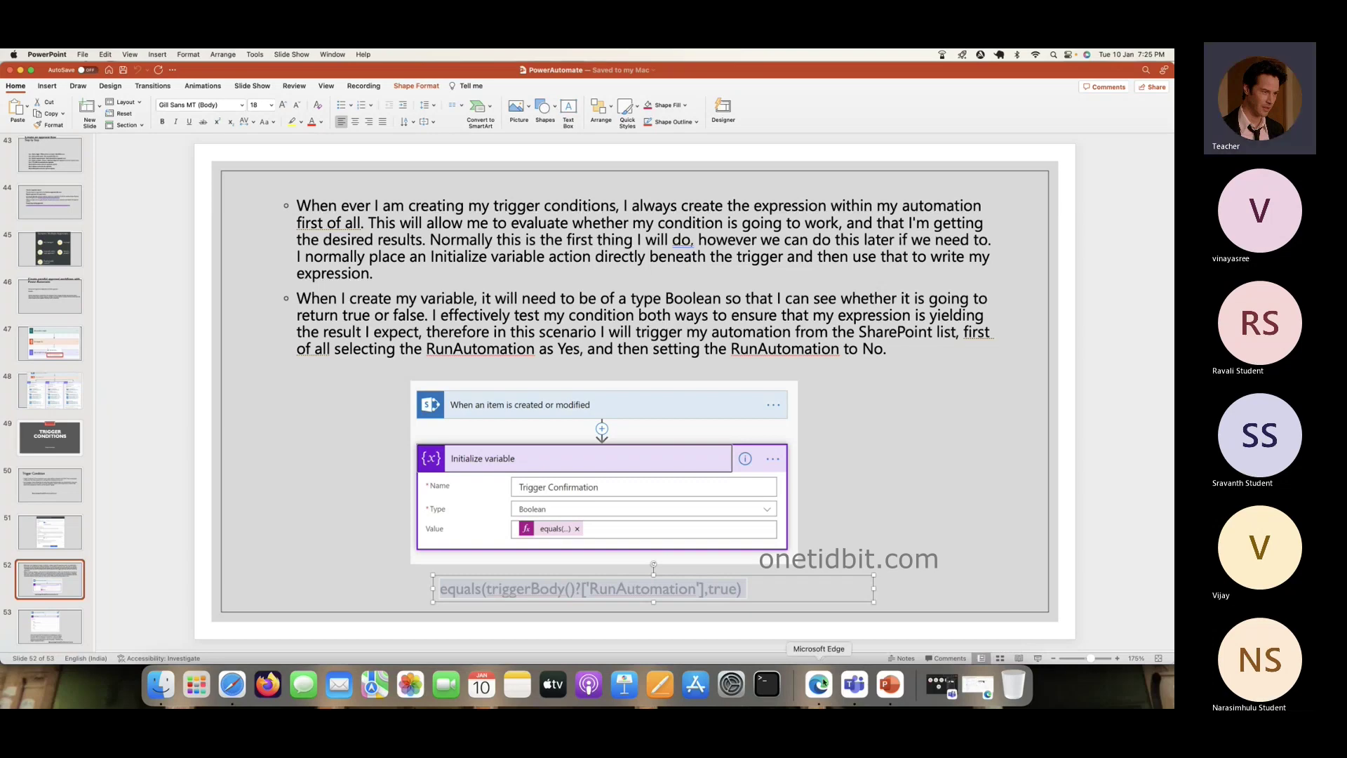
click(232, 684)
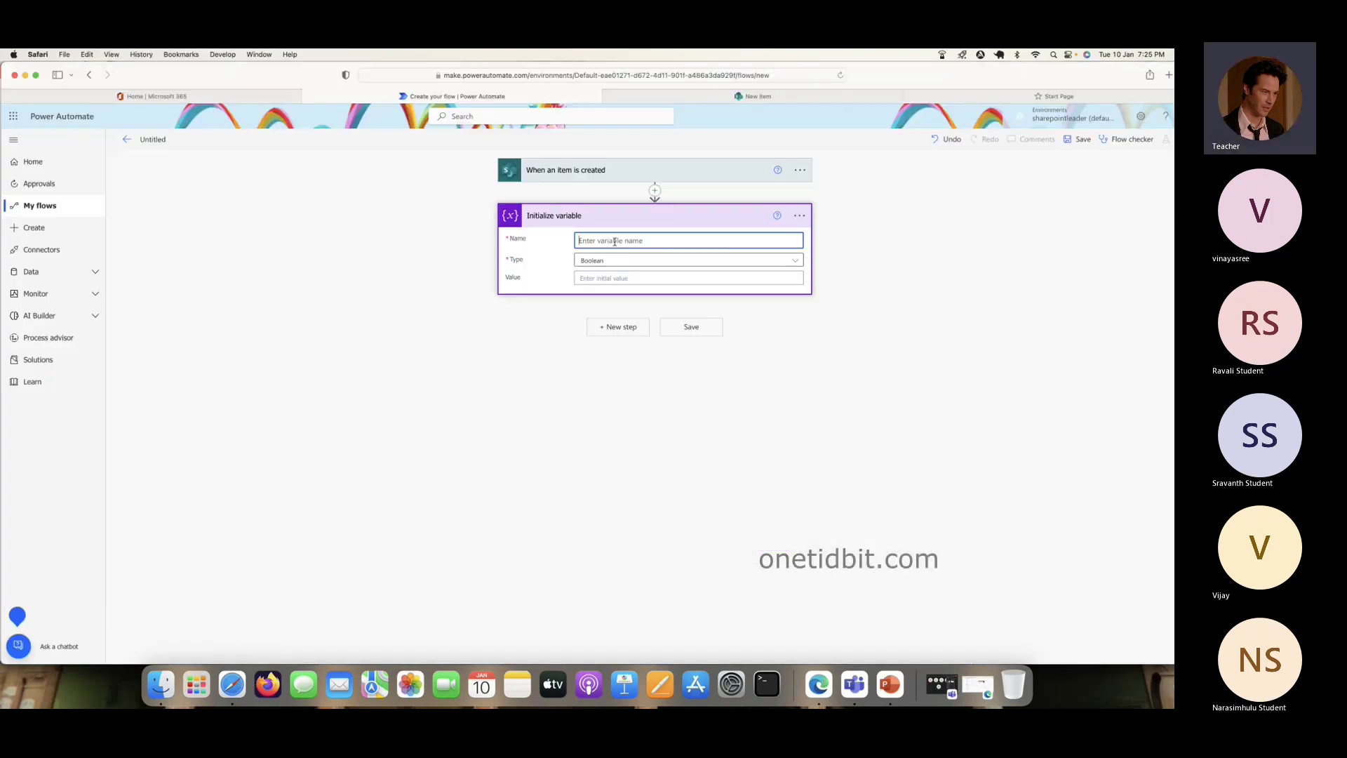
Name the variable TriggerConfirmation and open the Expression editor for its Value
text(Trigger)
text(Cont)
text(irmation)
click(591, 279)
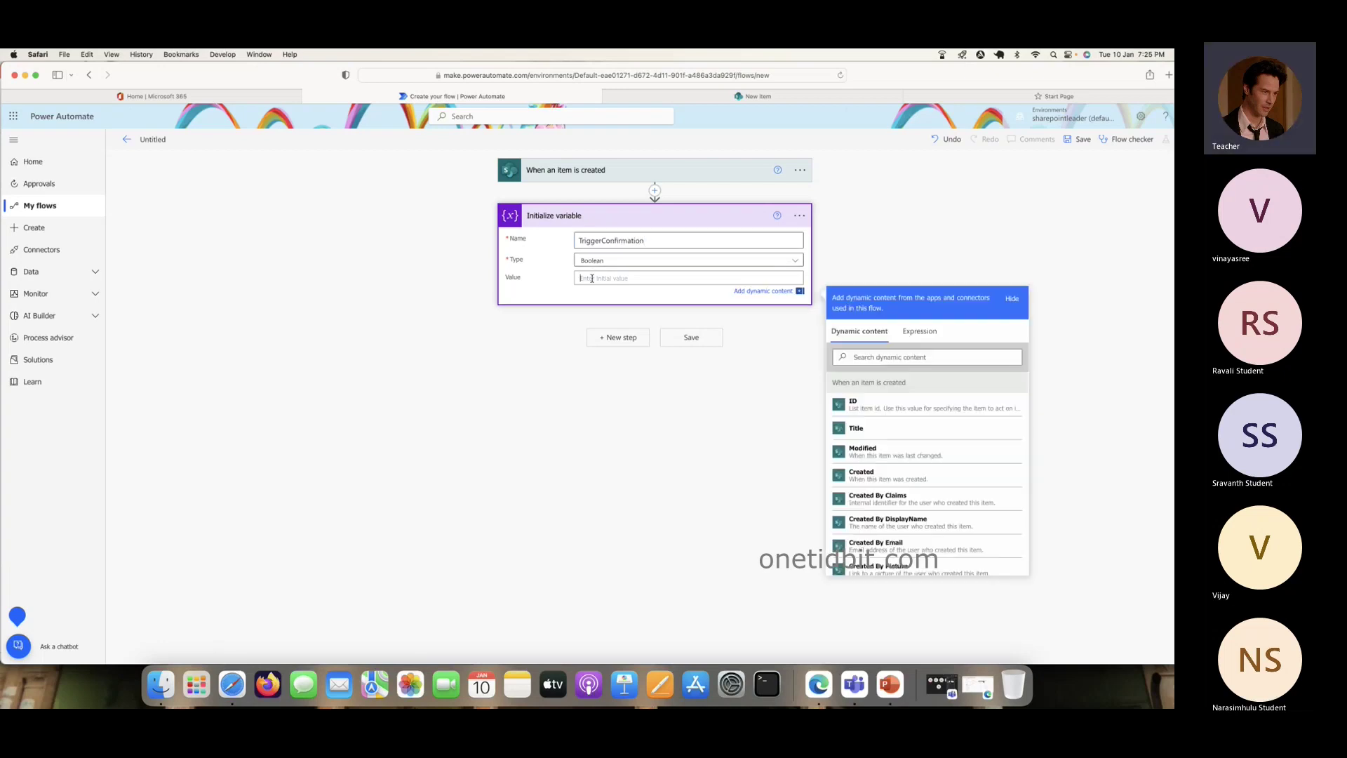
click(920, 331)
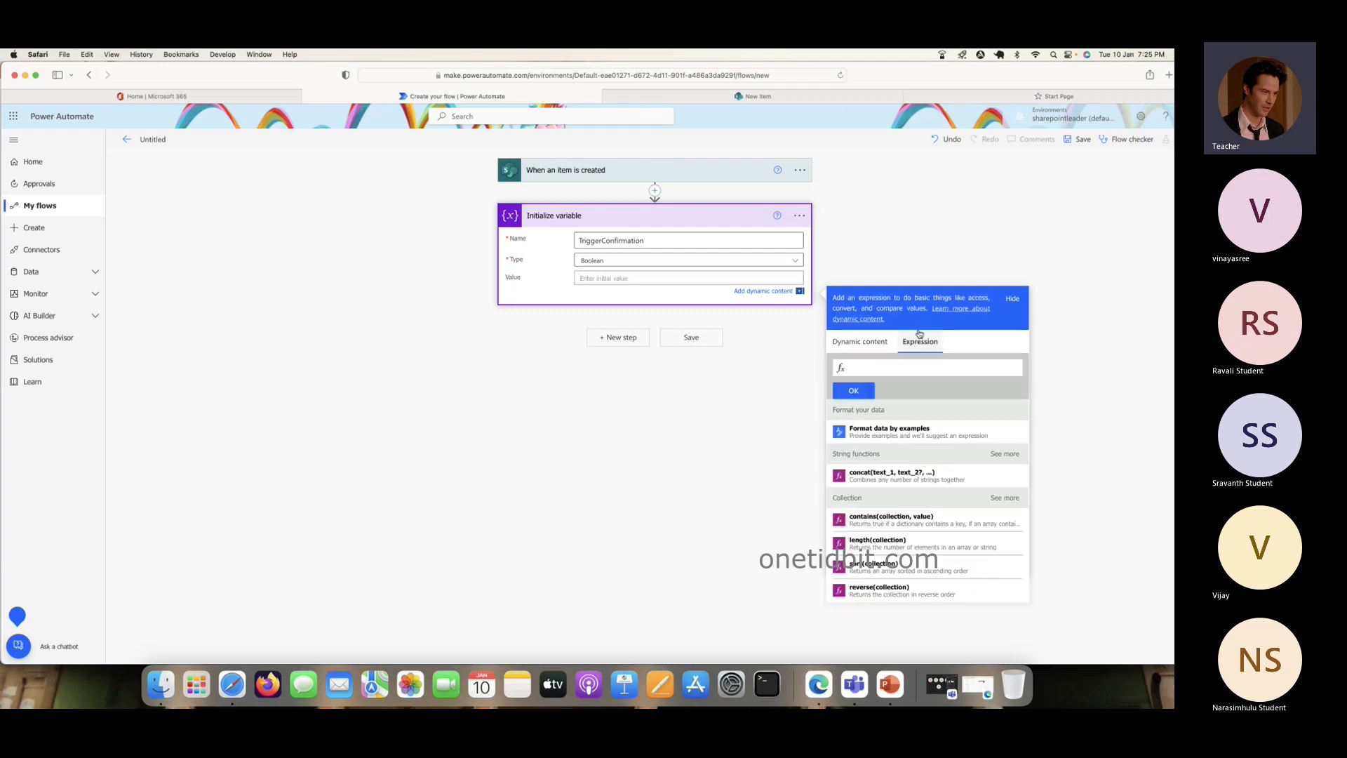
click(867, 367)
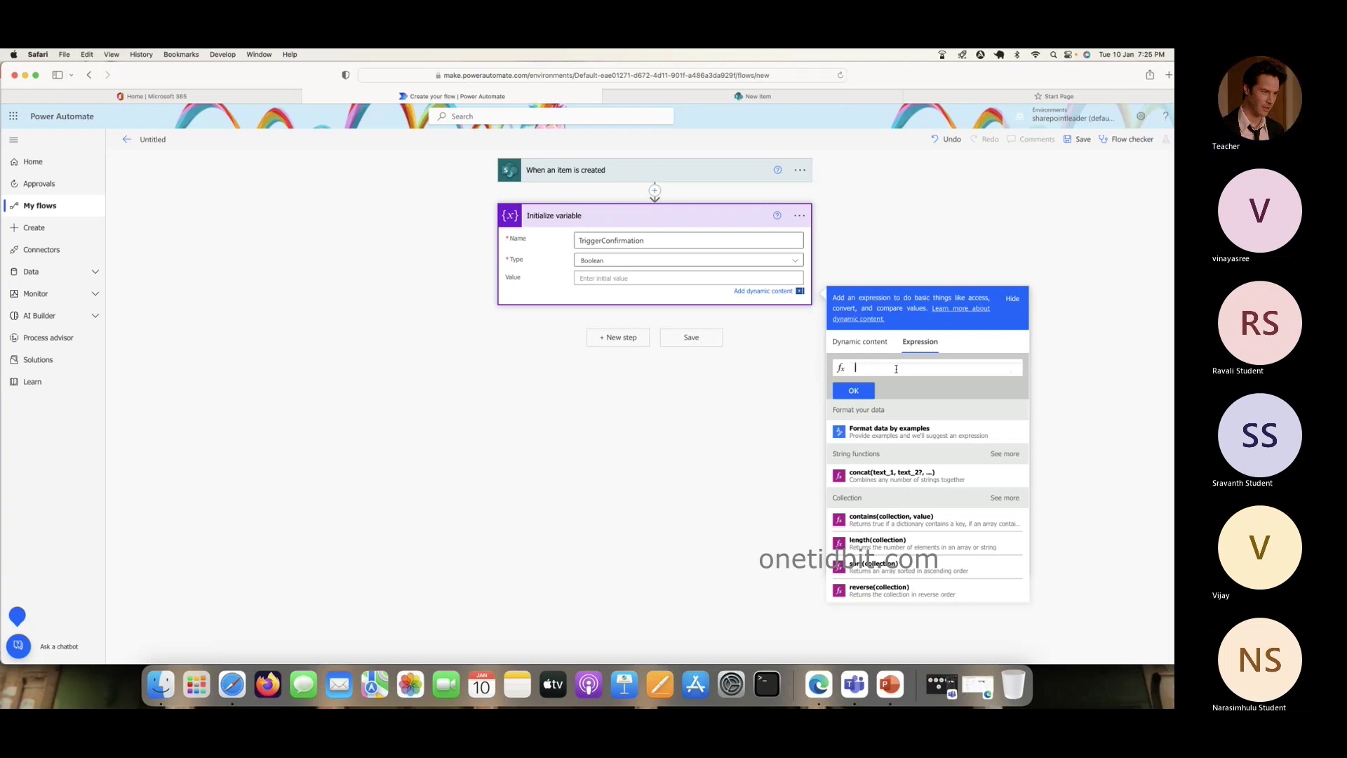
Copy the equals expression again from the PowerPoint slide via the right-click menu
click(890, 684)
right_click(611, 590)
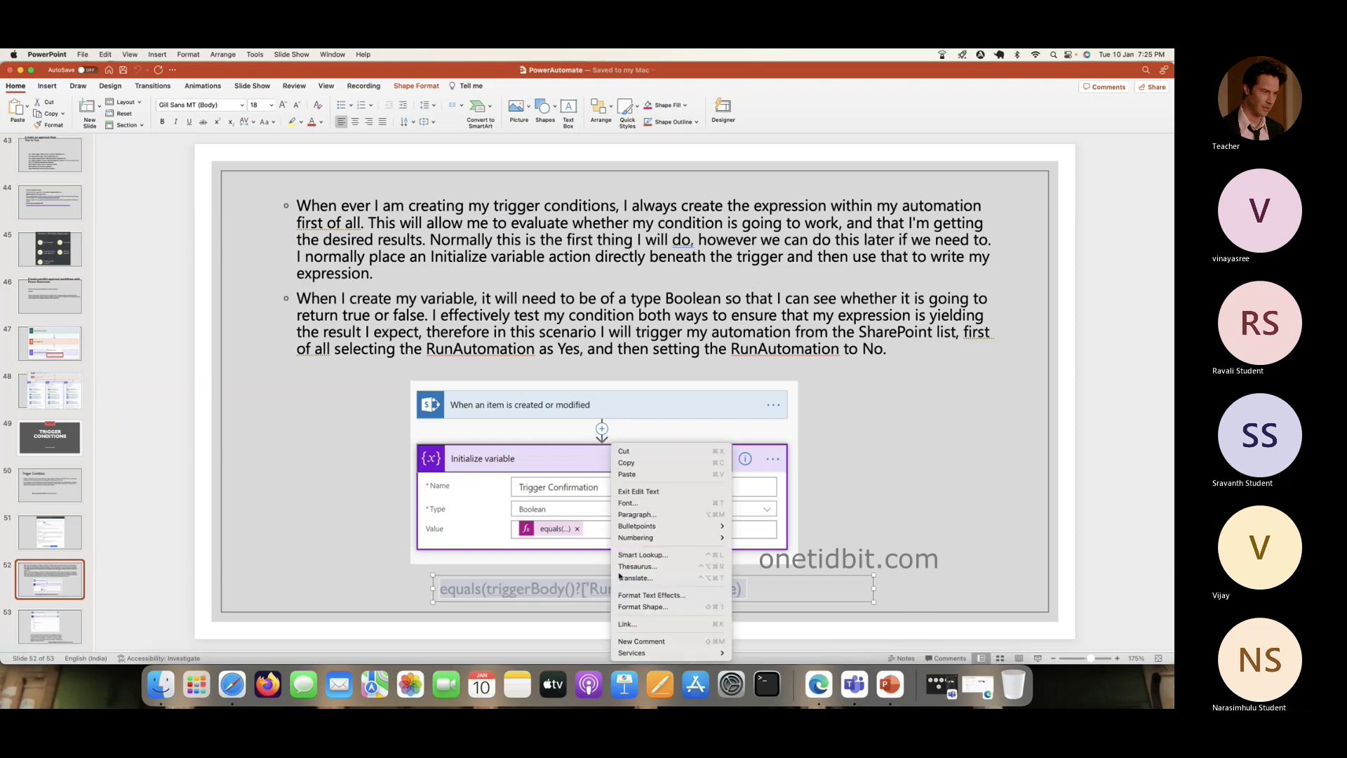
click(660, 464)
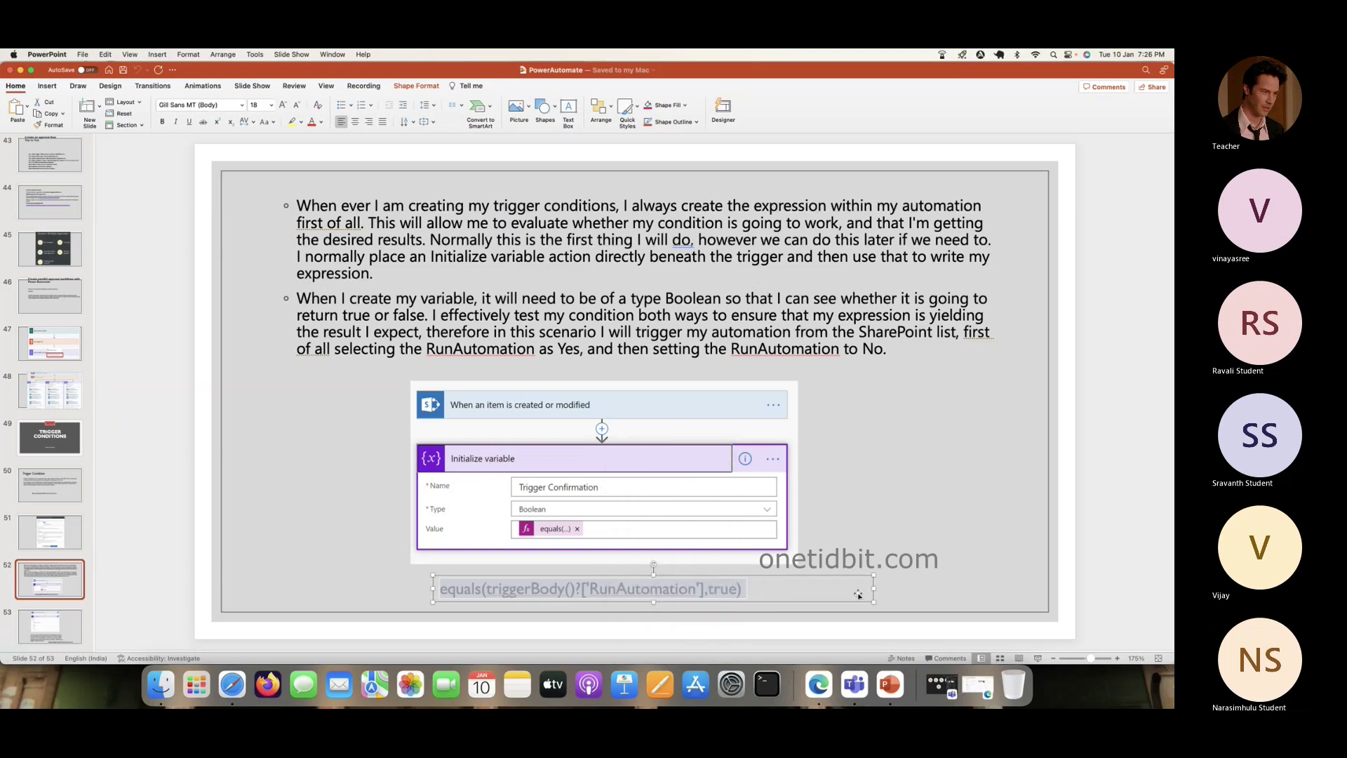
click(232, 685)
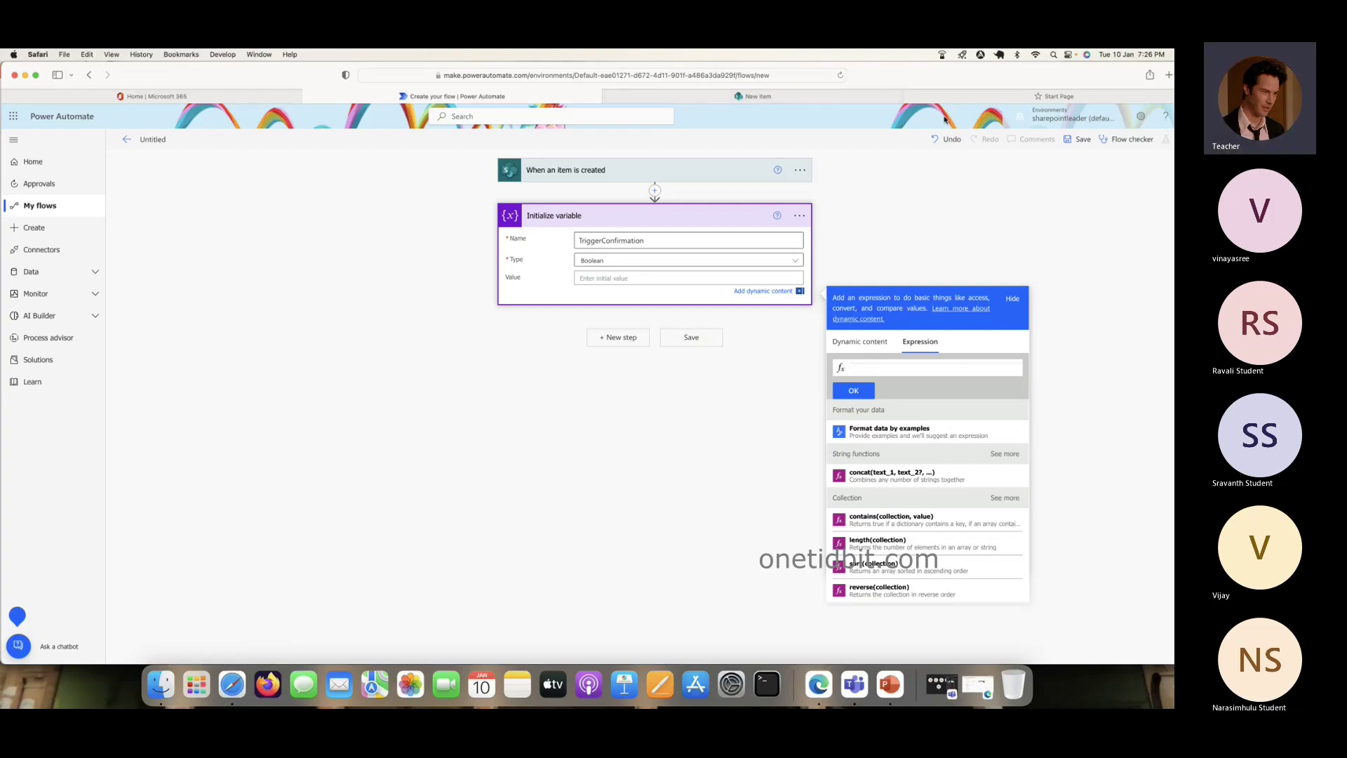
Paste the expression into a new browser tab to check it, recopy it, and return to the flow
key(super+t)
key(super+v)
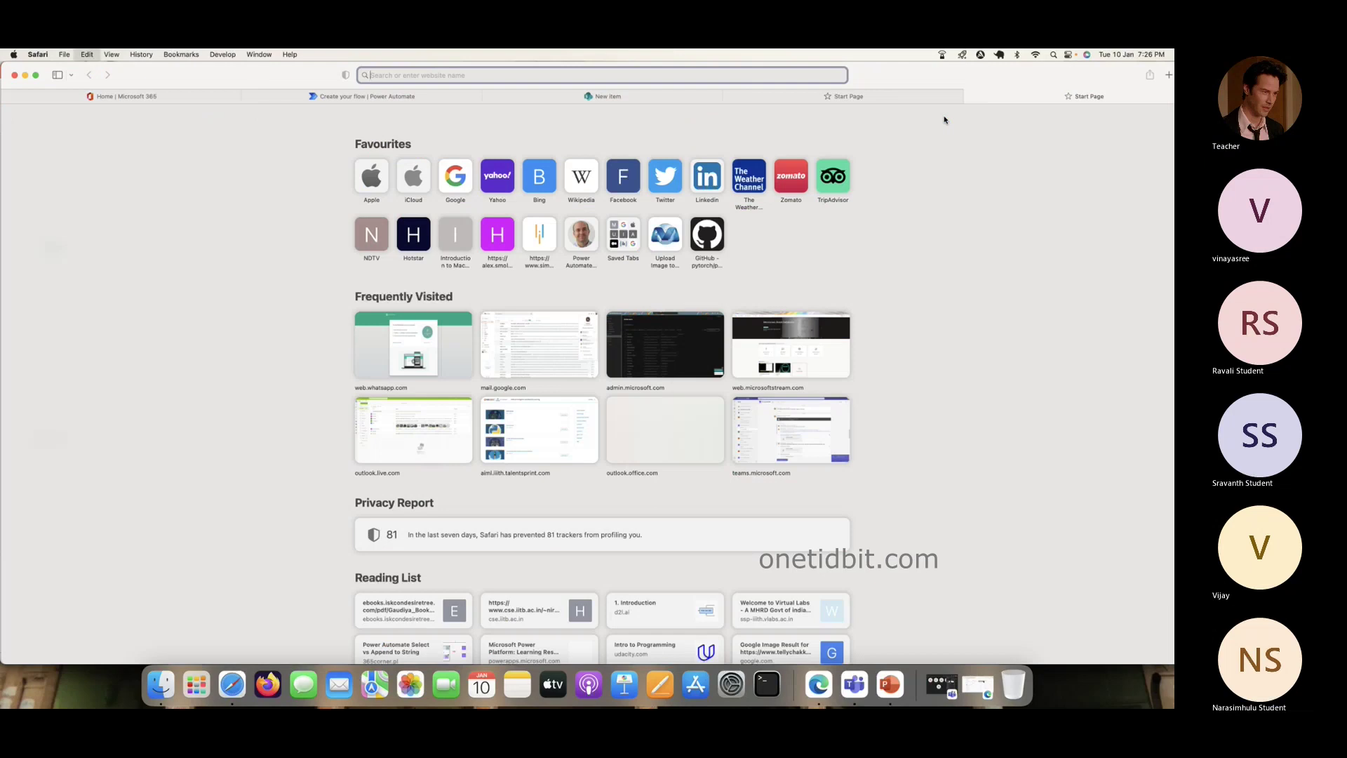
key(super+a)
key(super+c)
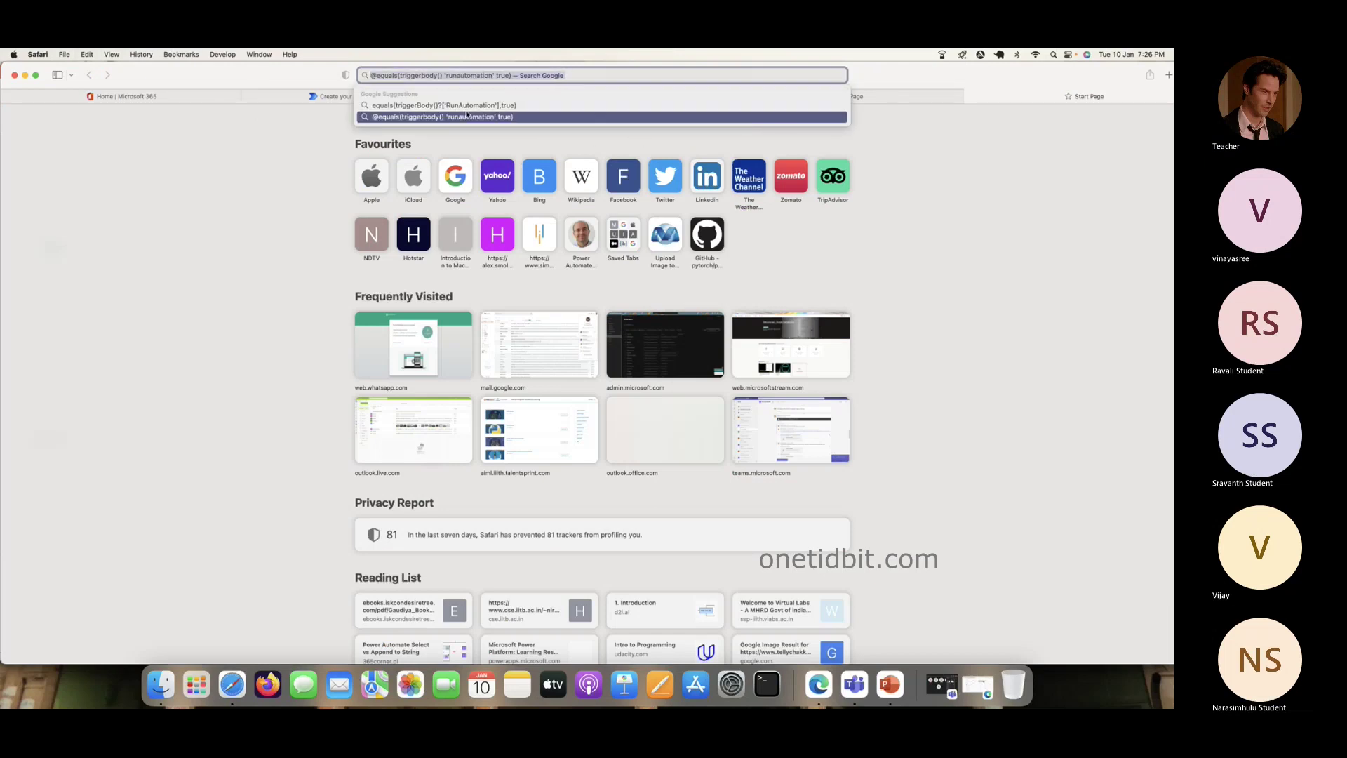
click(331, 97)
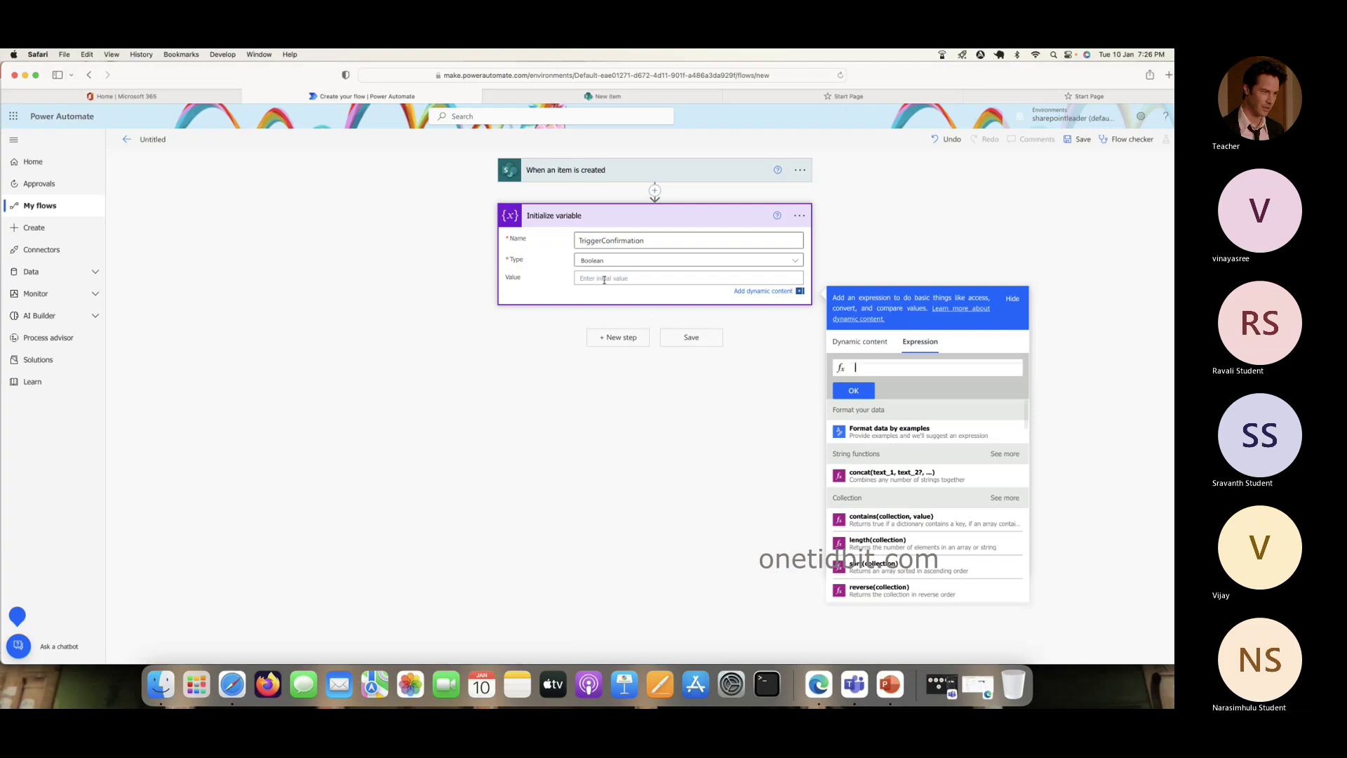
Paste the copied expression into the Value field, then cut it back out
key(super+v)
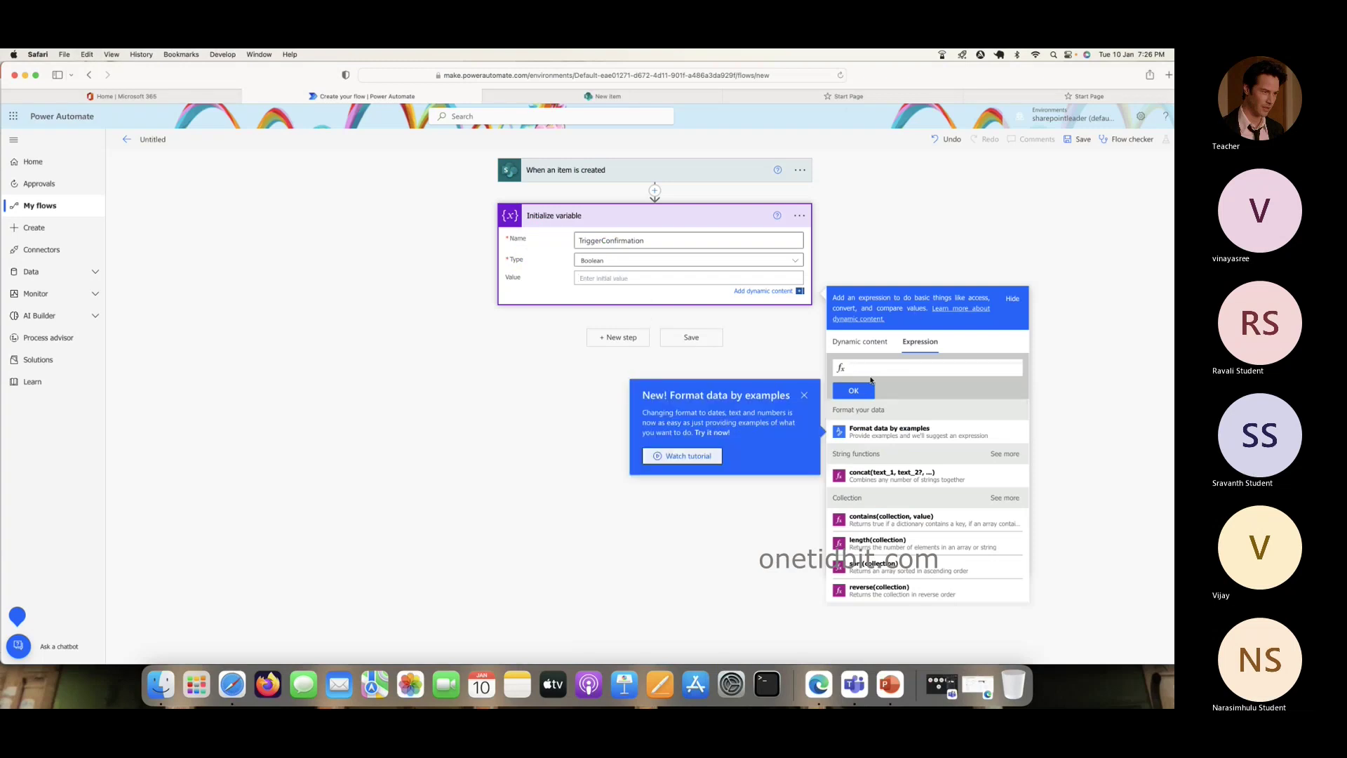
click(873, 341)
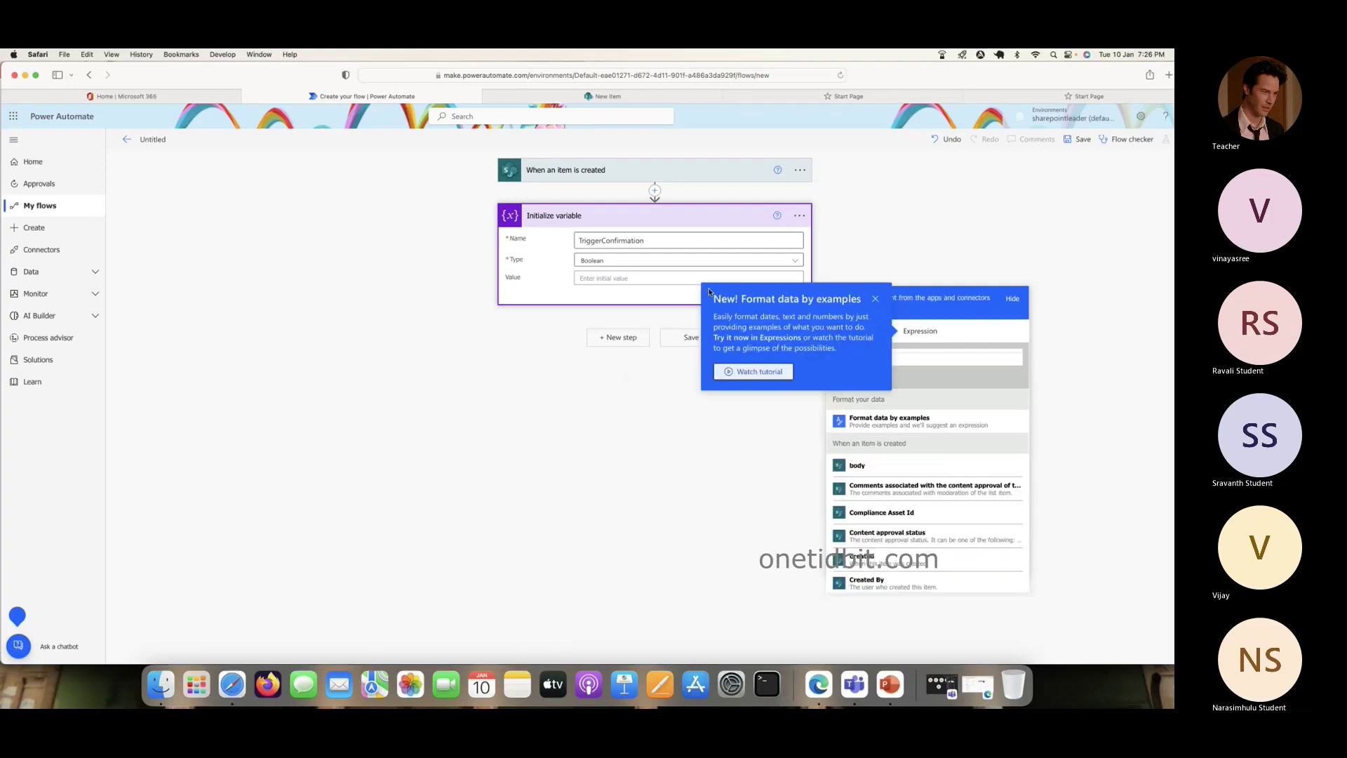
click(875, 299)
click(615, 279)
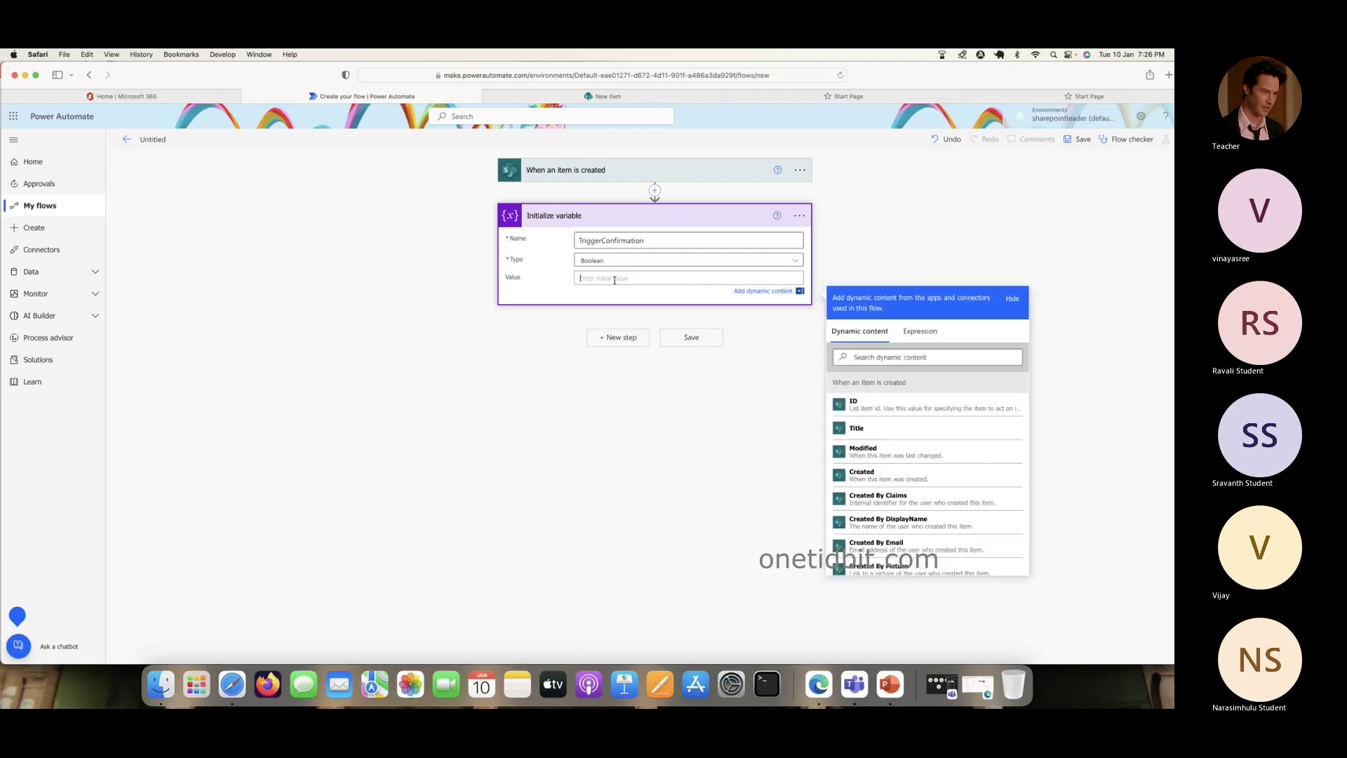
key(super+v)
key(super+a)
key(super+x)
Paste the expression into the fx editor, replace RunAutomation with Status, and view smalllist's columns
click(917, 336)
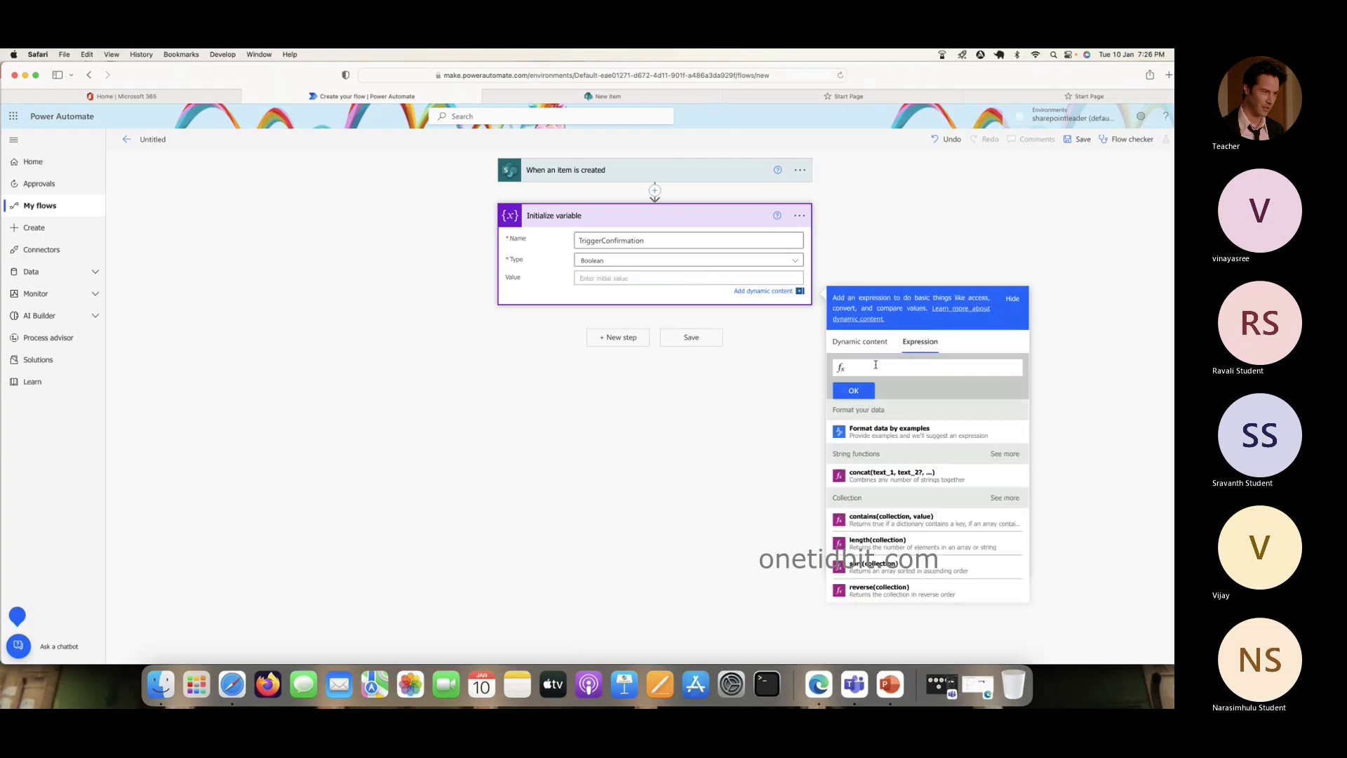
key(super+v)
key(BackSpace)
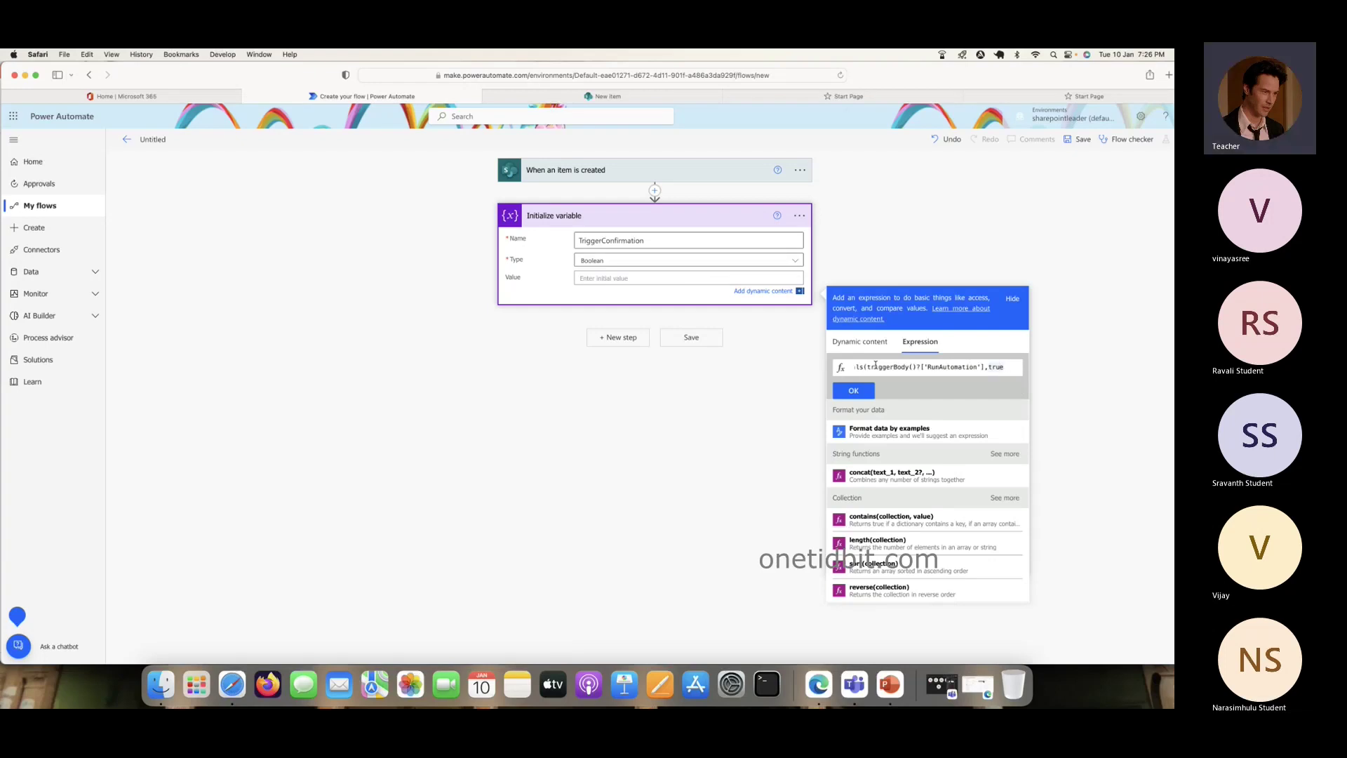
text())
key(Left)
key(Left)
key(Left)
key(Left)
key(Left)
key(Left)
key(Left)
key(Left)
key(Left)
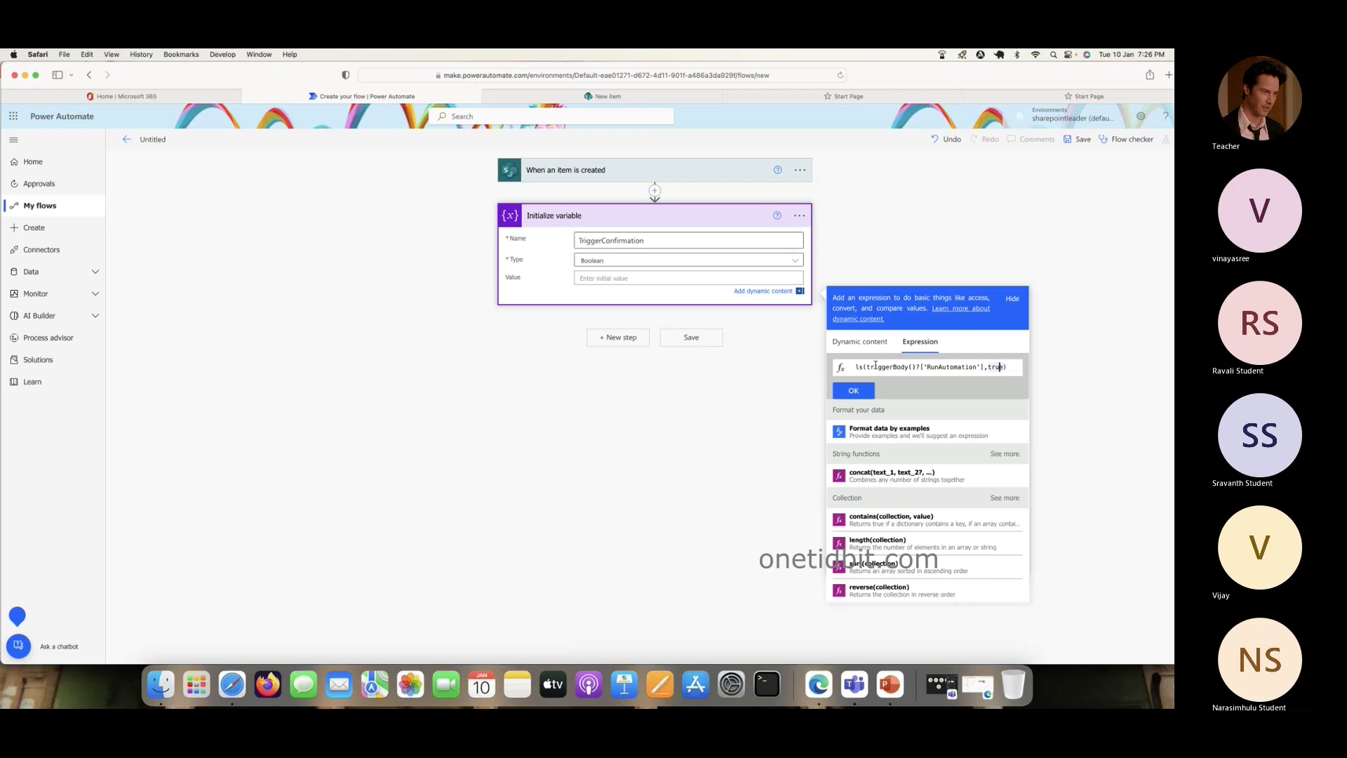
key(Right)
key(Right)
key(Right)
key(Right)
key(Right)
key(Right)
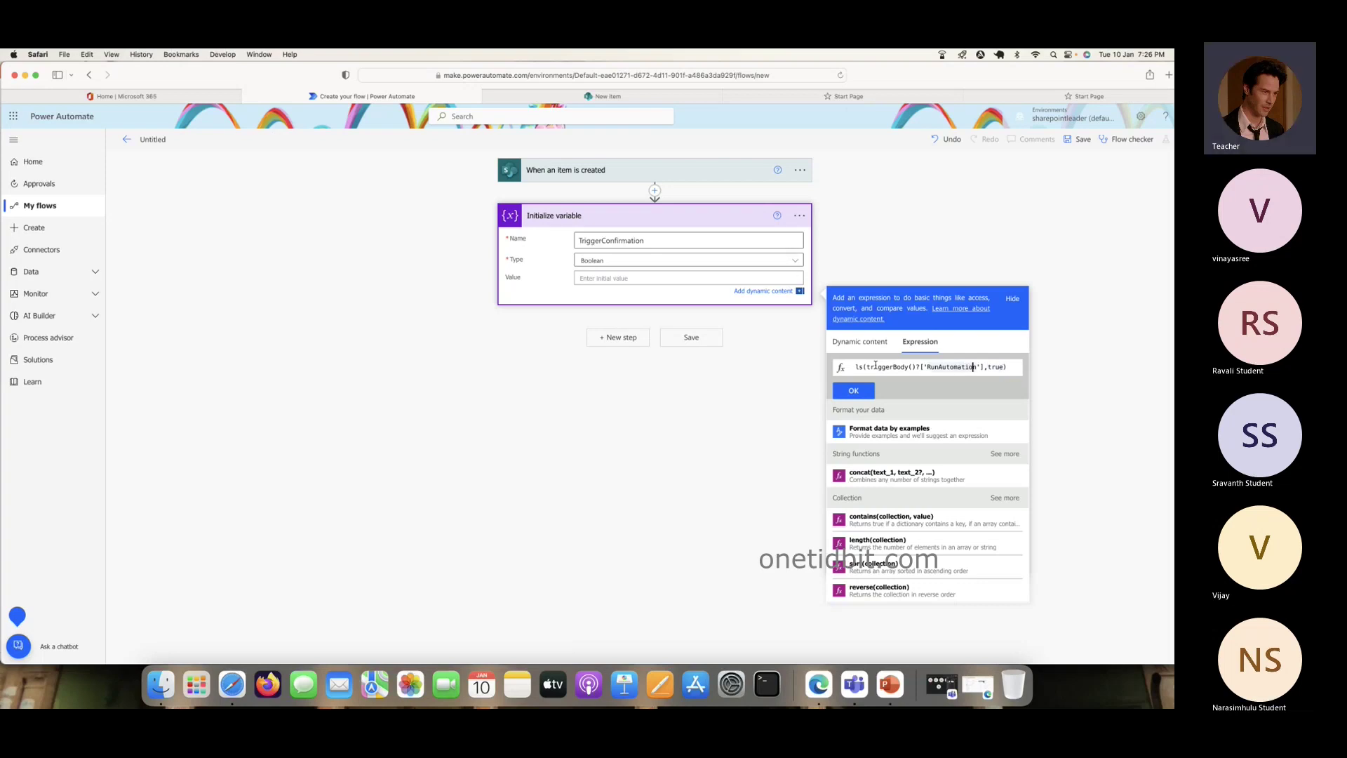
key(BackSpace)
key(BackSpace)
key(BackSpace)
key(BackSpace)
key(BackSpace)
key(BackSpace)
key(BackSpace)
key(BackSpace)
key(BackSpace)
key(BackSpace)
key(BackSpace)
key(BackSpace)
key(BackSpace)
text(Status)
click(676, 99)
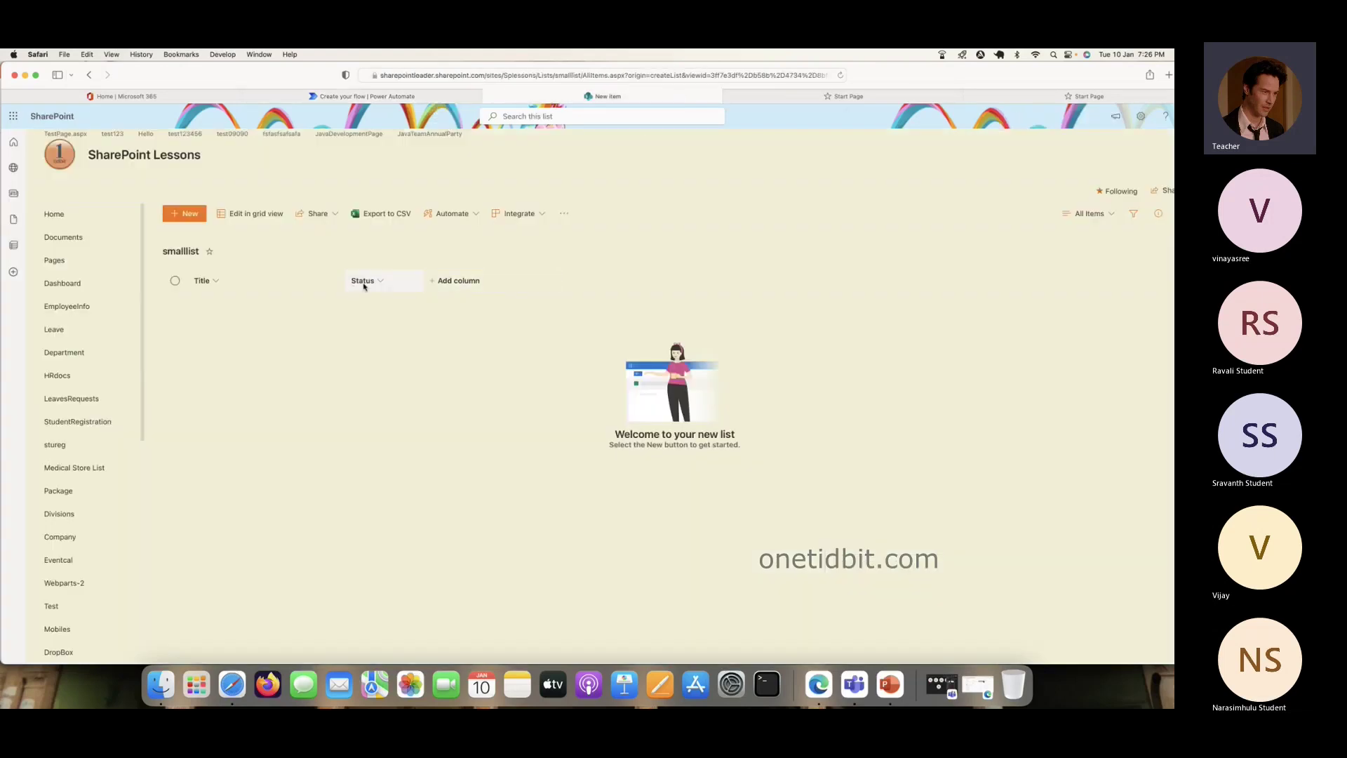
Insert equals(triggerBody()?['Status'],true) as TriggerConfirmation's value and save the flow
click(367, 97)
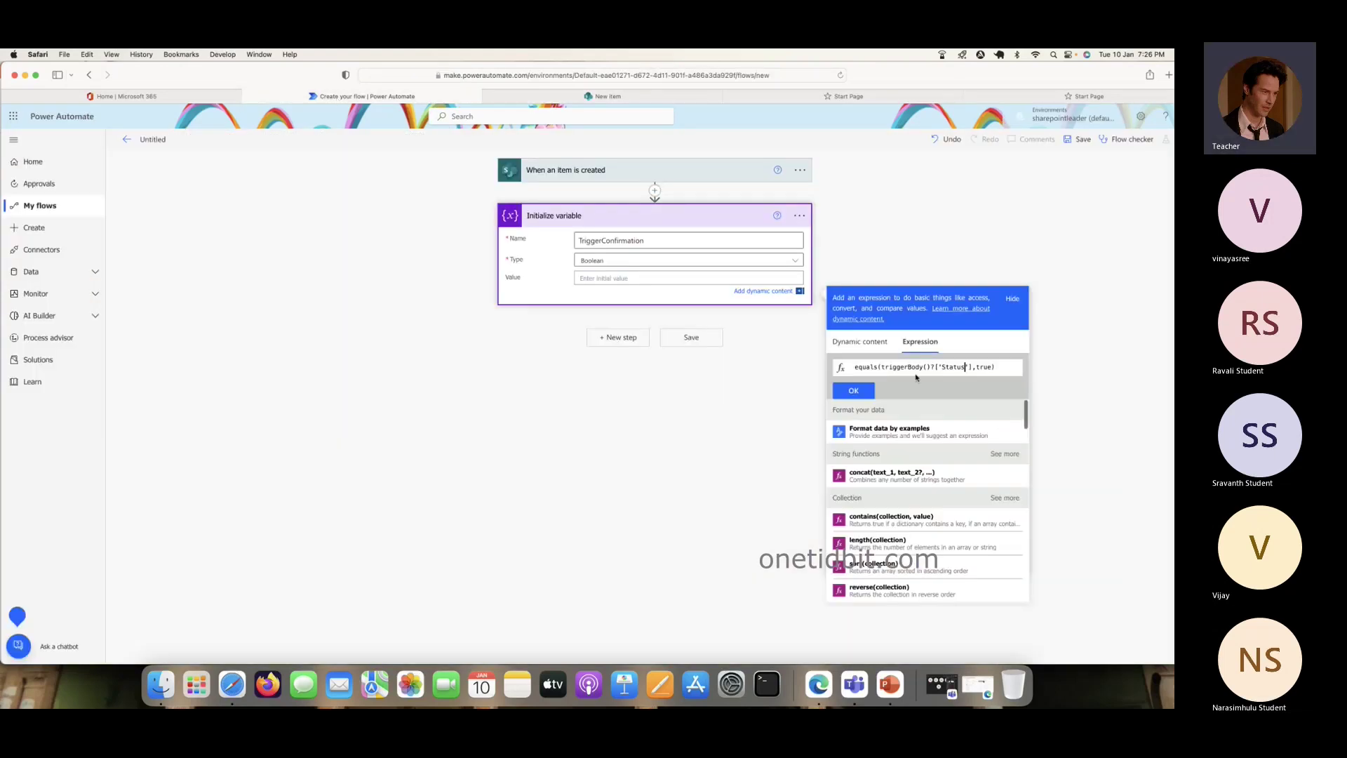
drag(856, 367, 879, 370)
click(856, 391)
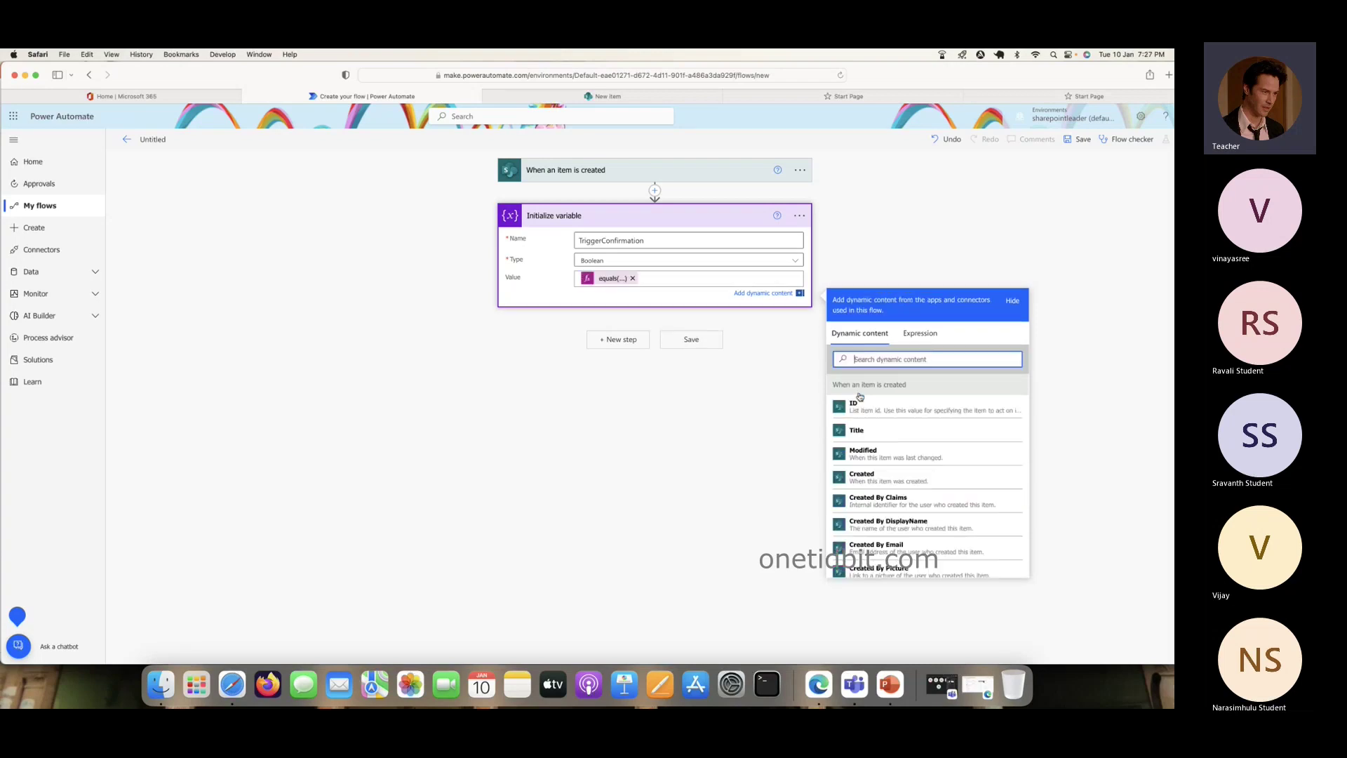
click(708, 341)
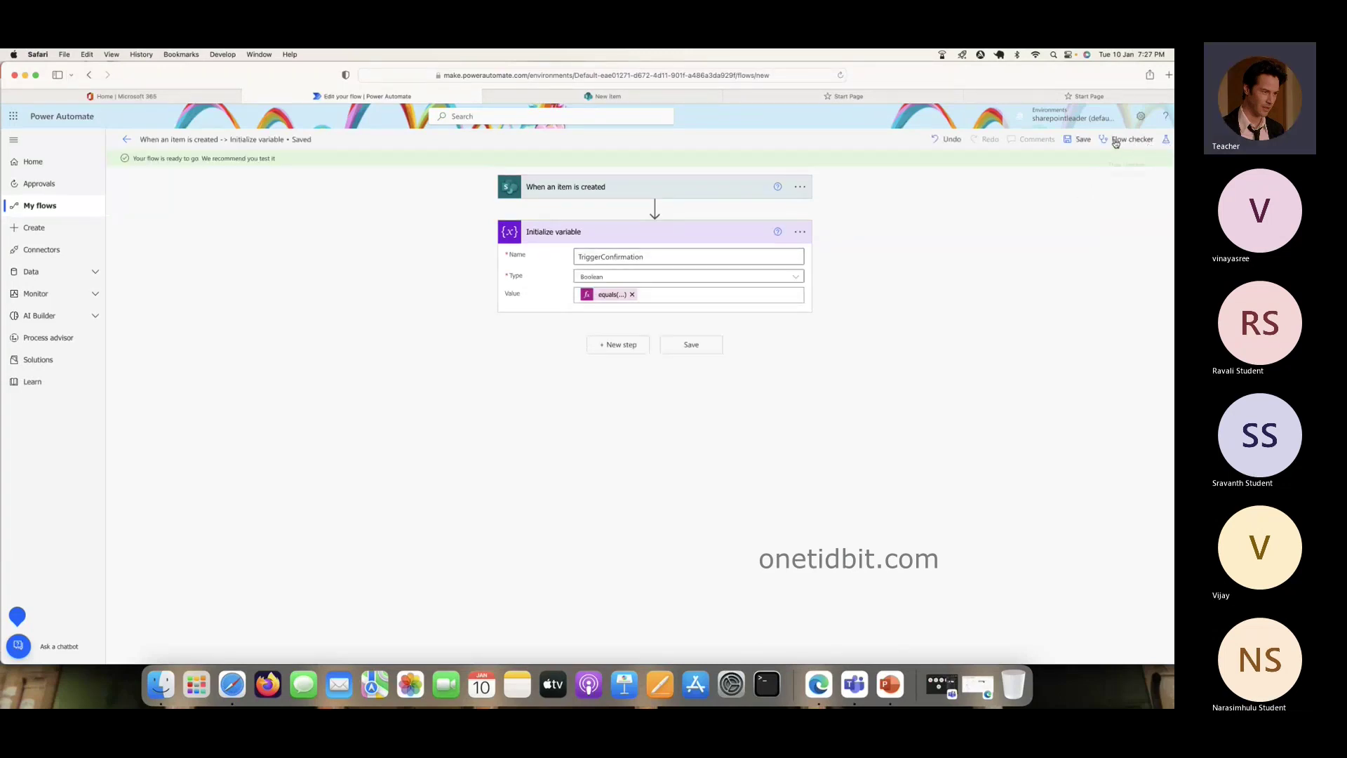
drag(1023, 85, 970, 85)
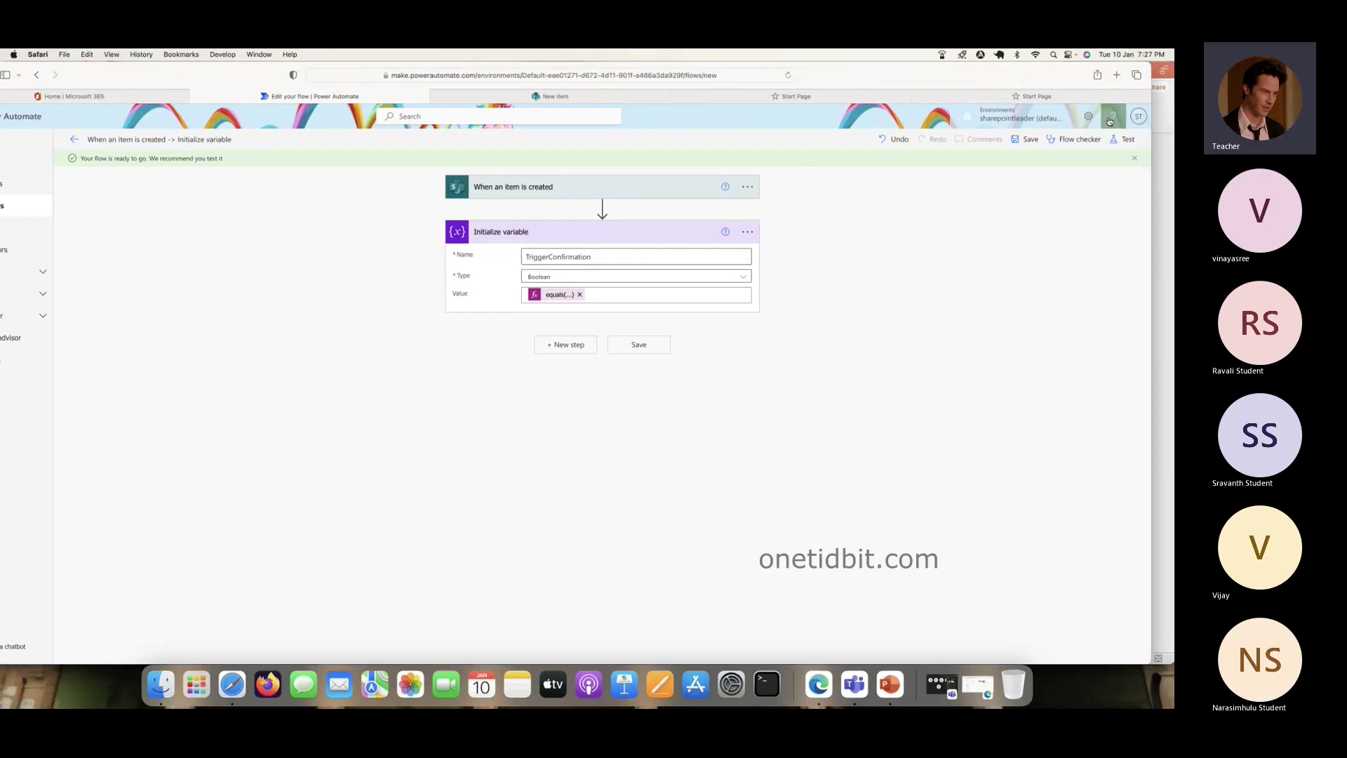
click(1128, 140)
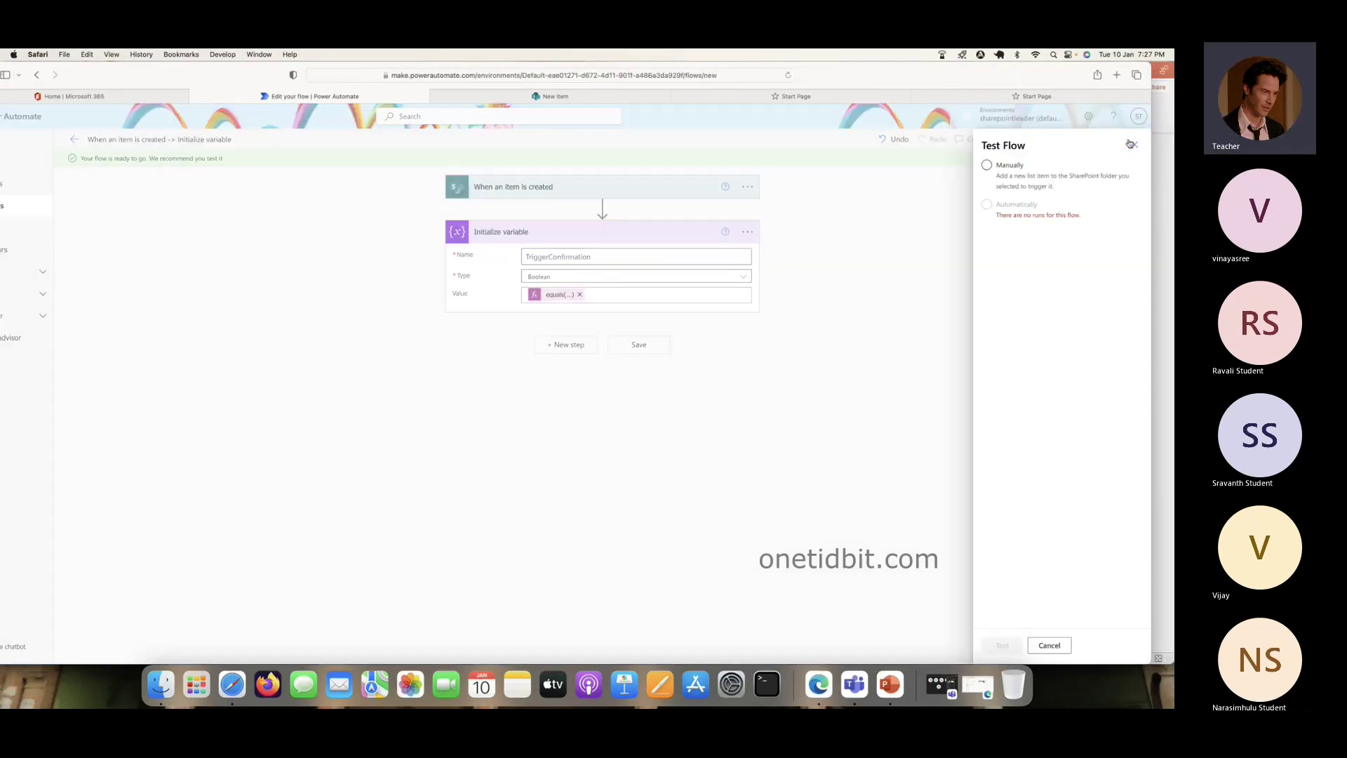
Run a manual test so the flow waits for a new smalllist item
click(999, 174)
click(995, 645)
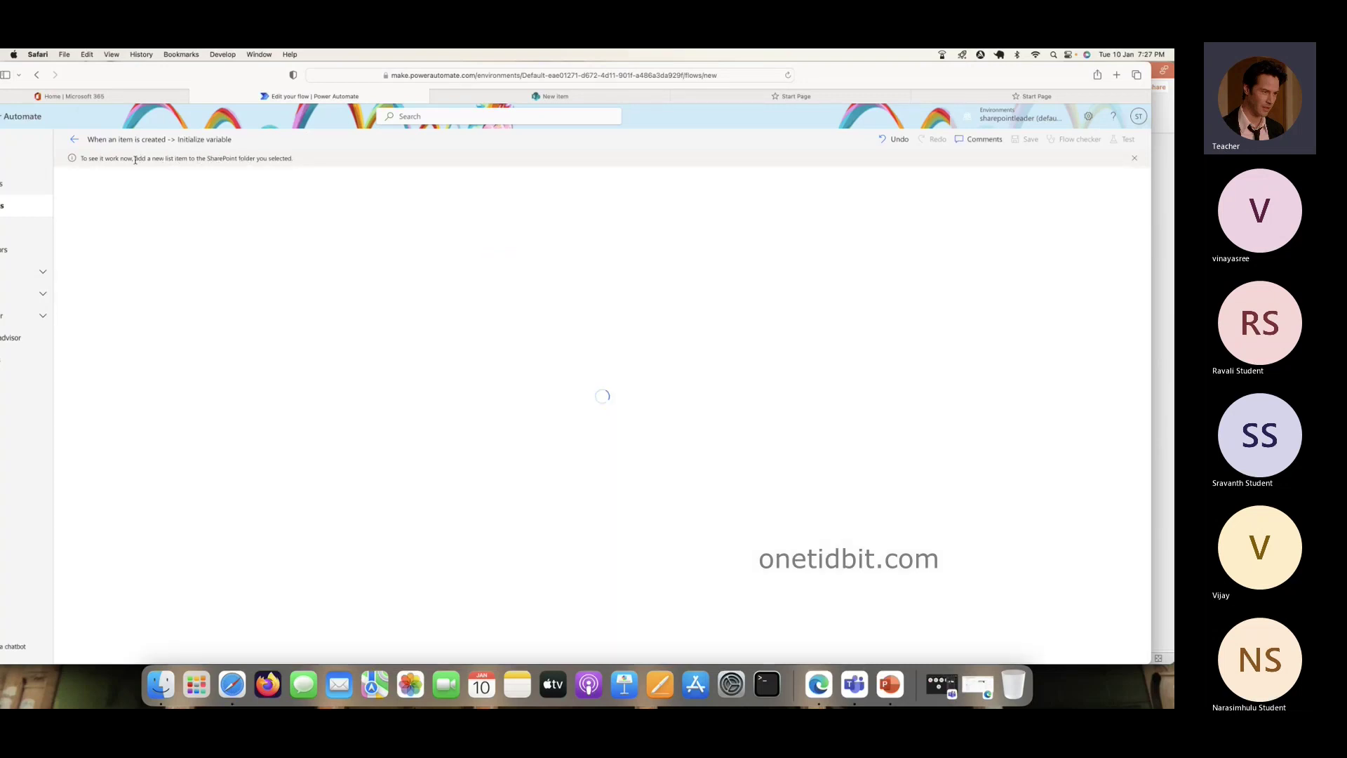
Add a 'ProjectA' item to smalllist with Status left unchecked, then return to the flow's test run
click(554, 98)
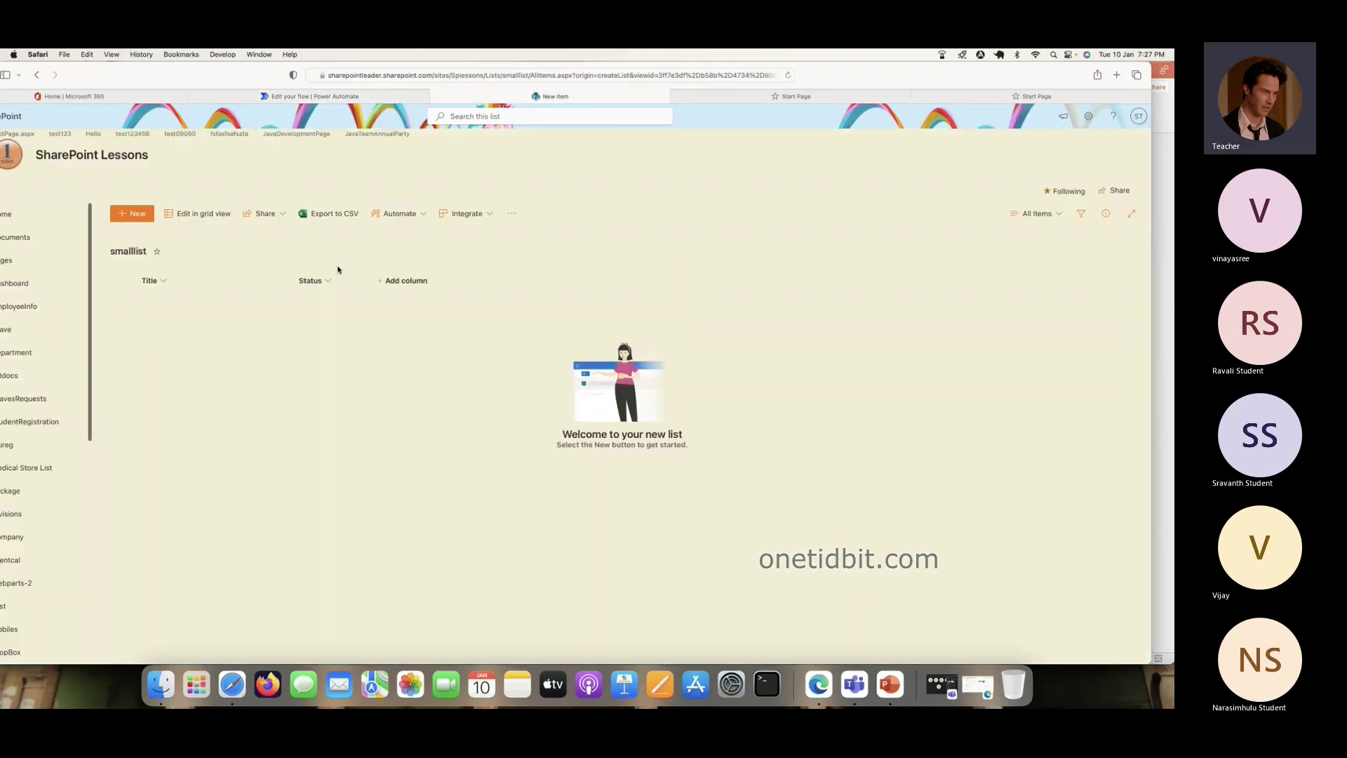
click(141, 214)
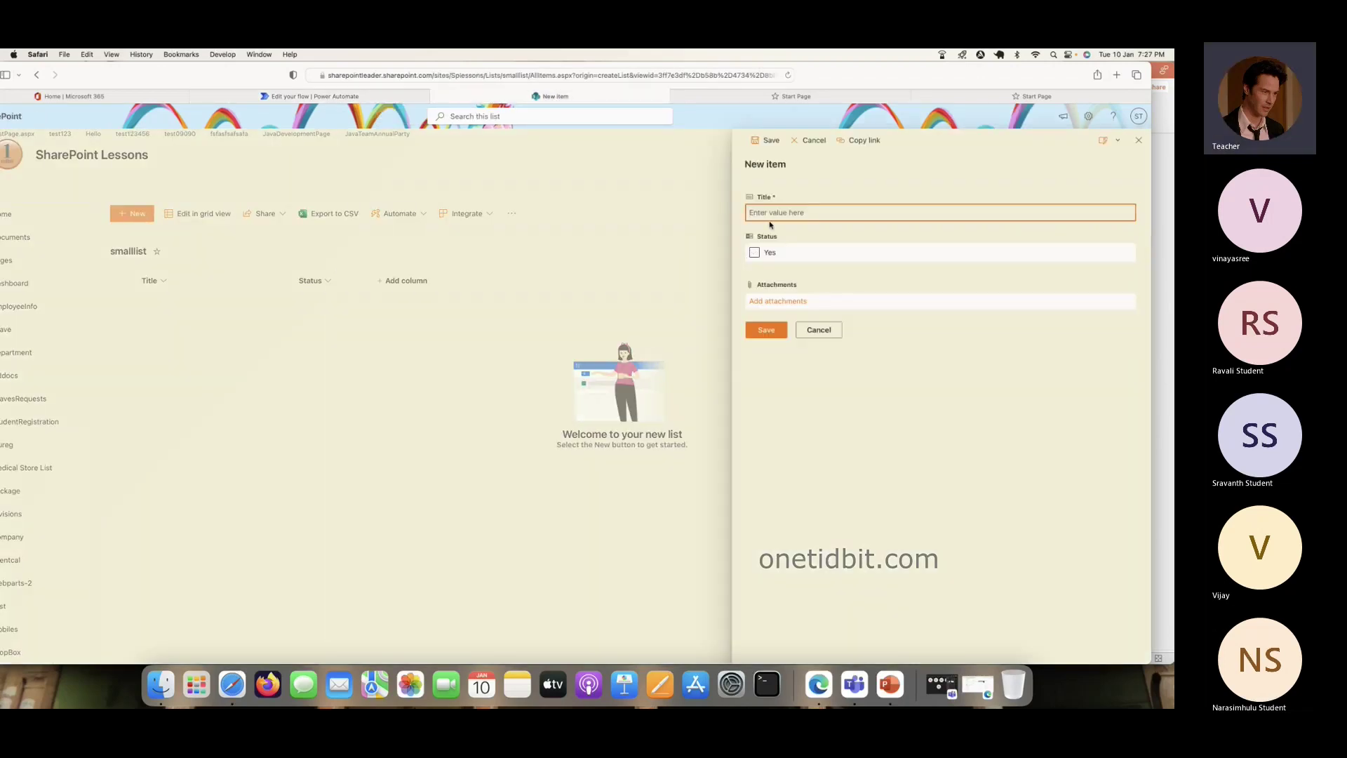
text(Ra)
key(BackSpace)
text(Proje)
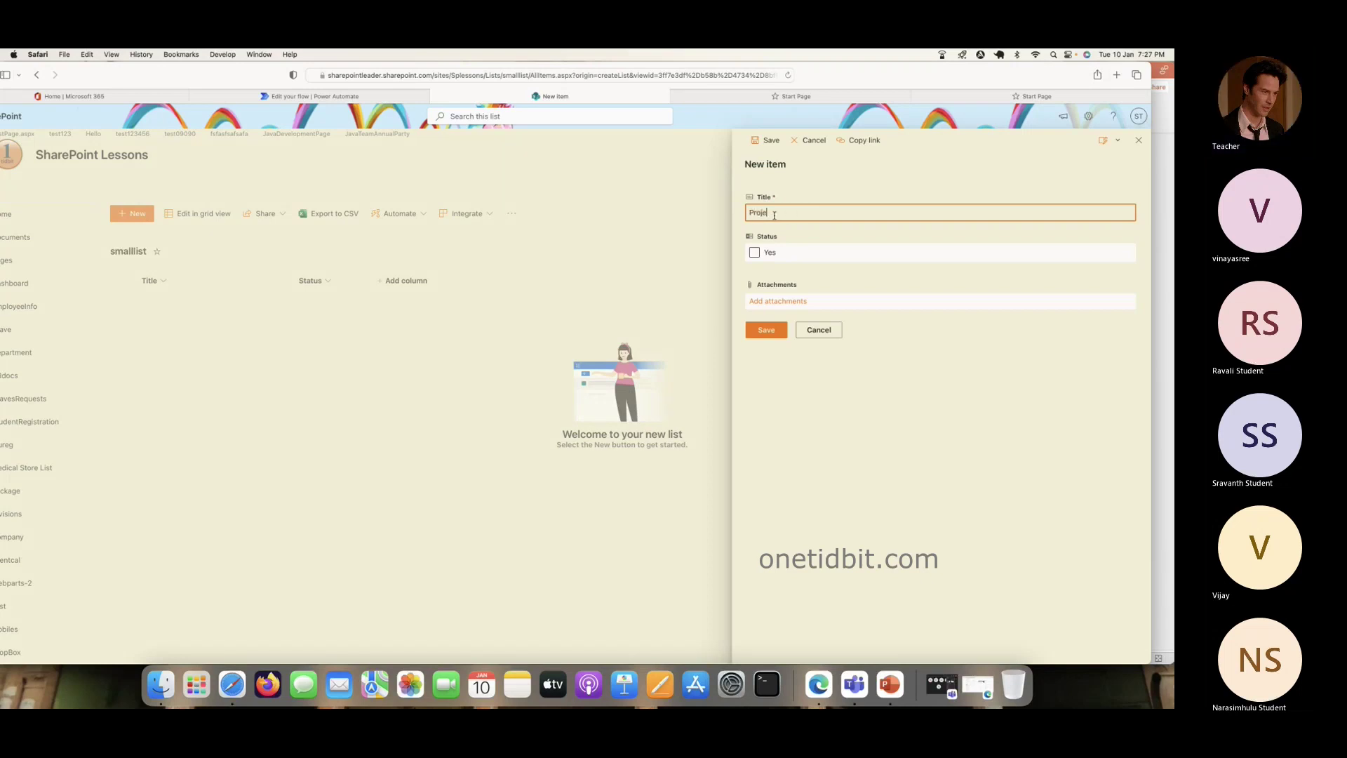
text(ctN)
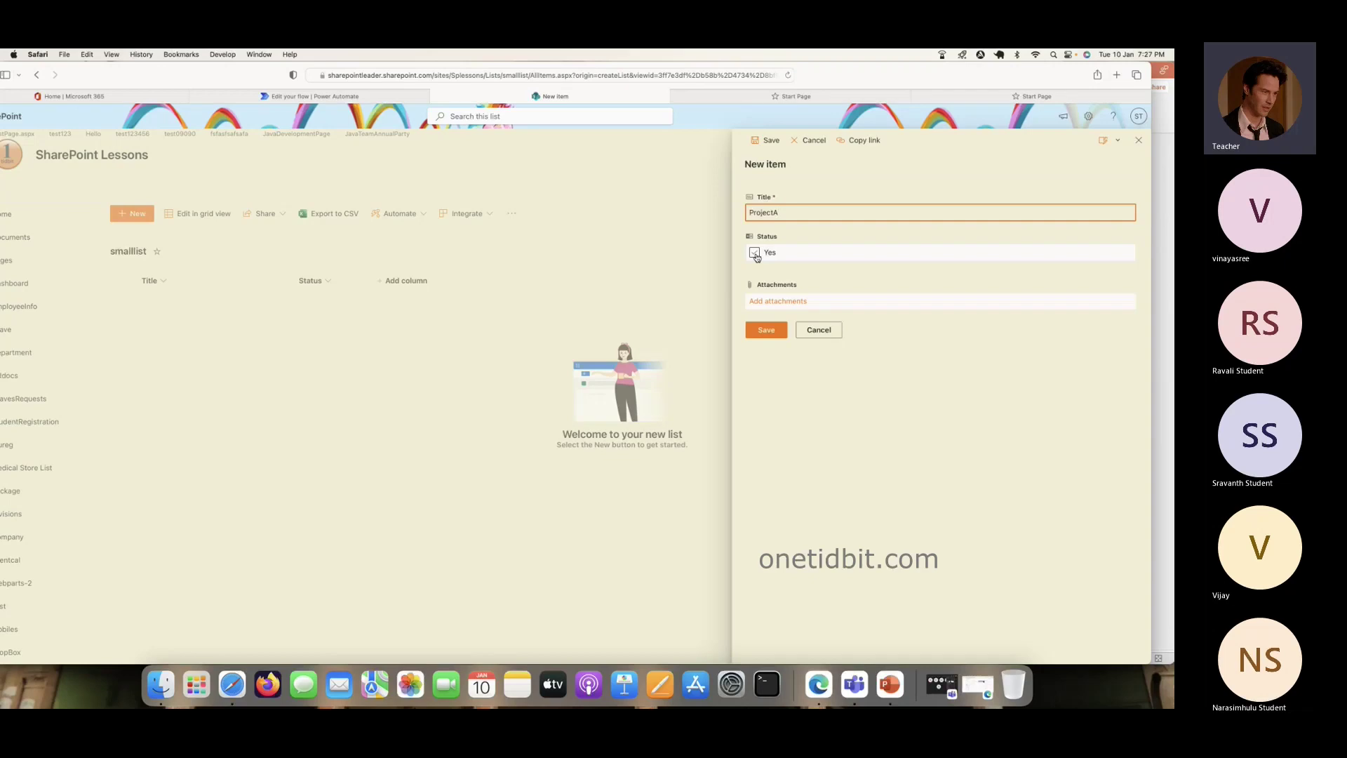
click(755, 254)
click(755, 253)
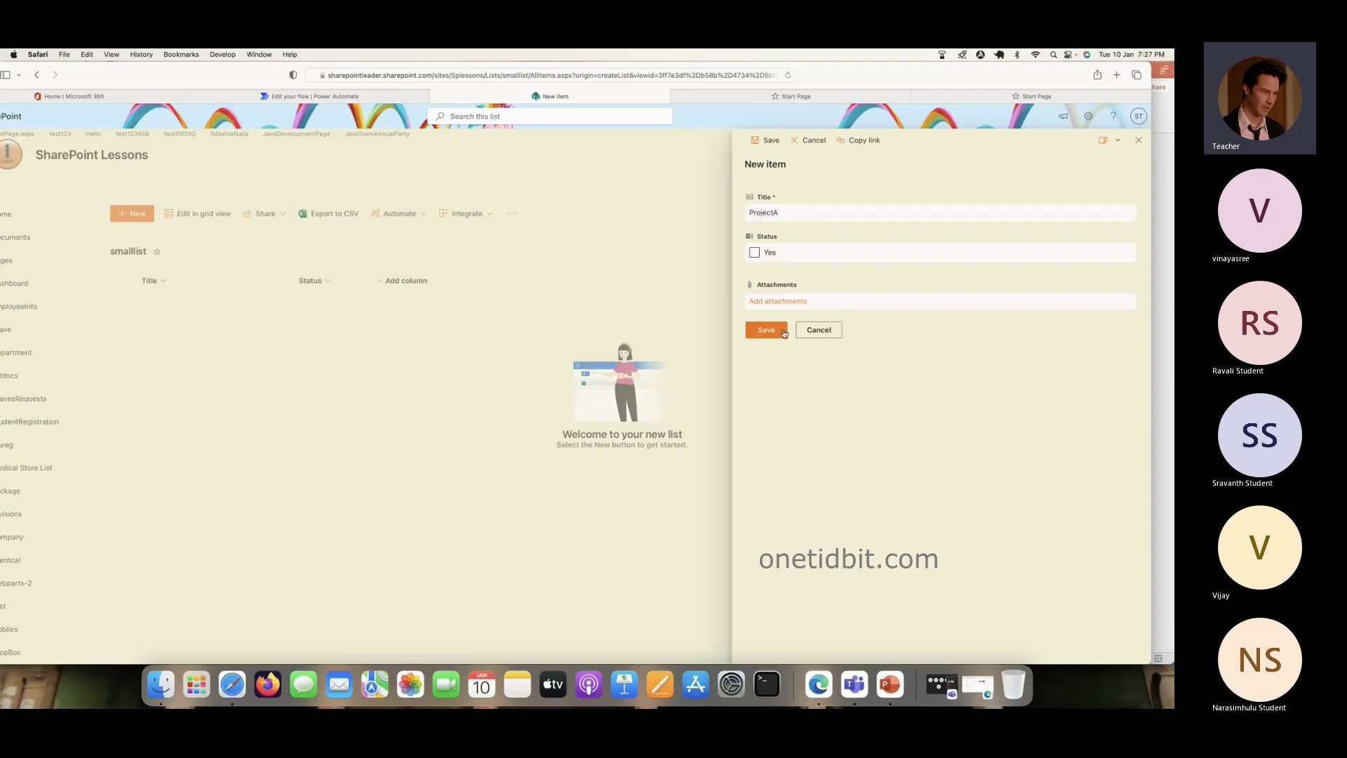
click(775, 333)
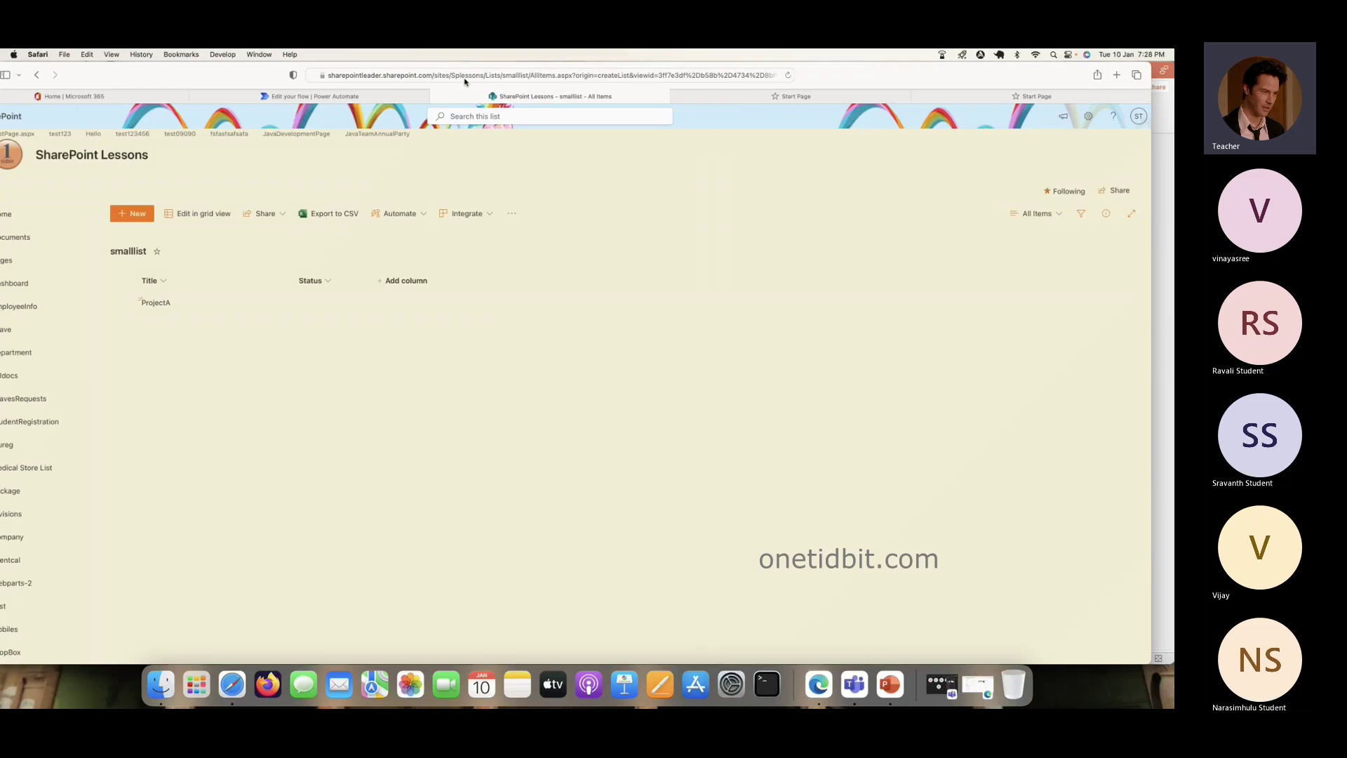
click(359, 98)
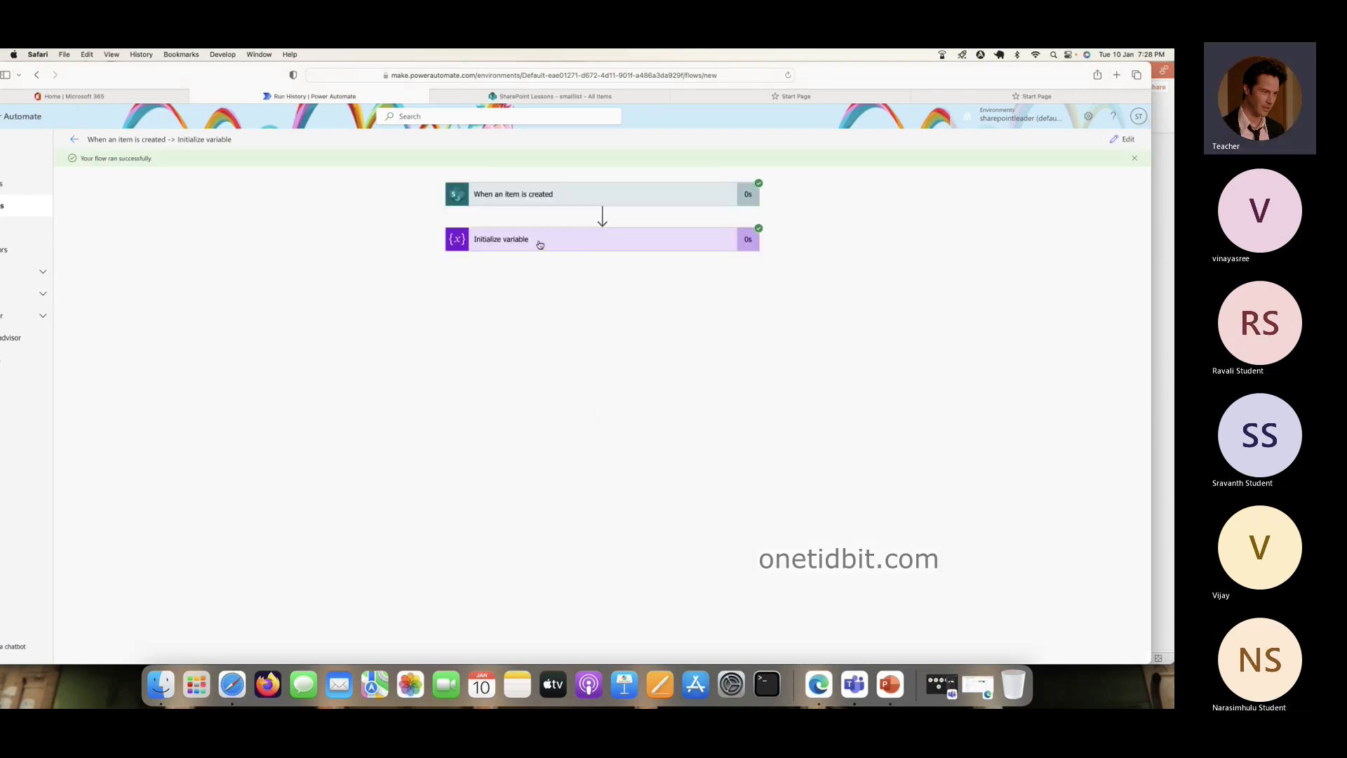
Check the Initialize variable run details, confirming TriggerConfirmation was set to false
click(539, 245)
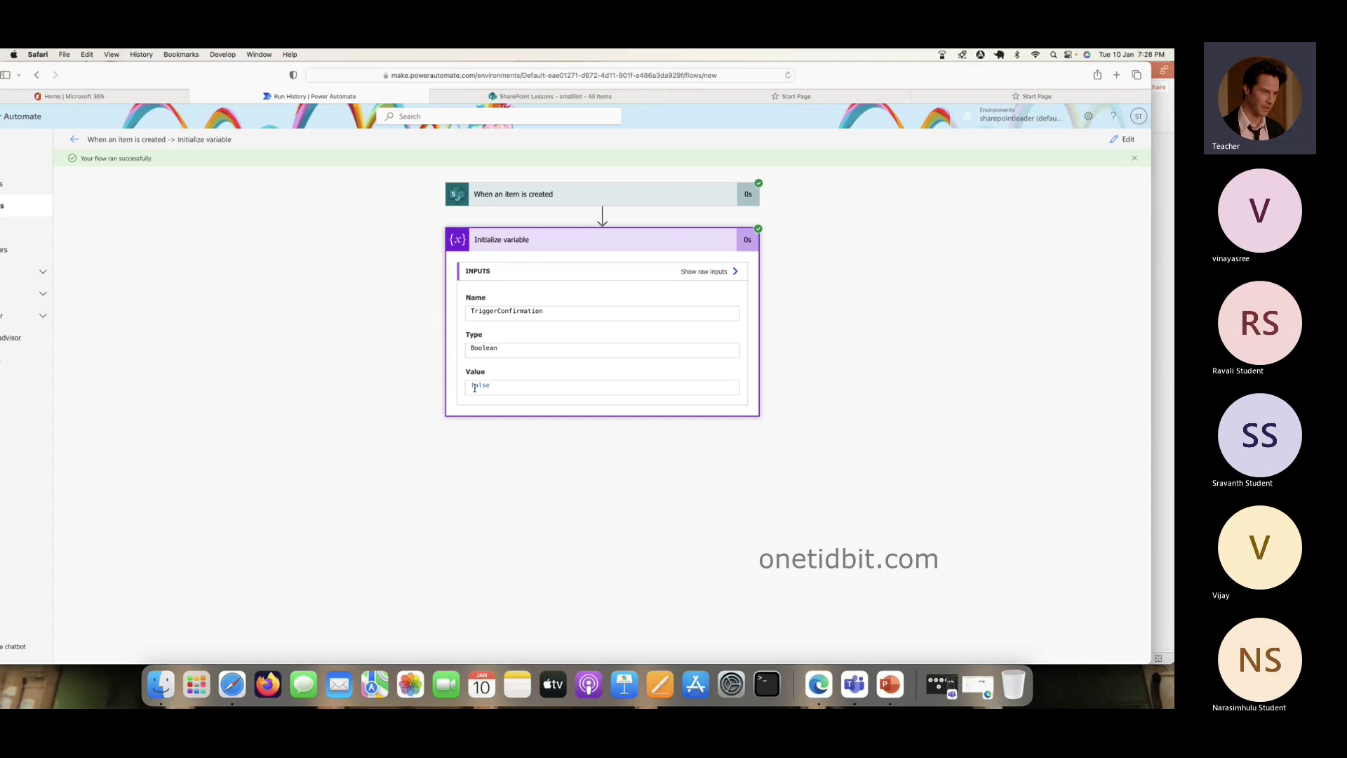
click(548, 98)
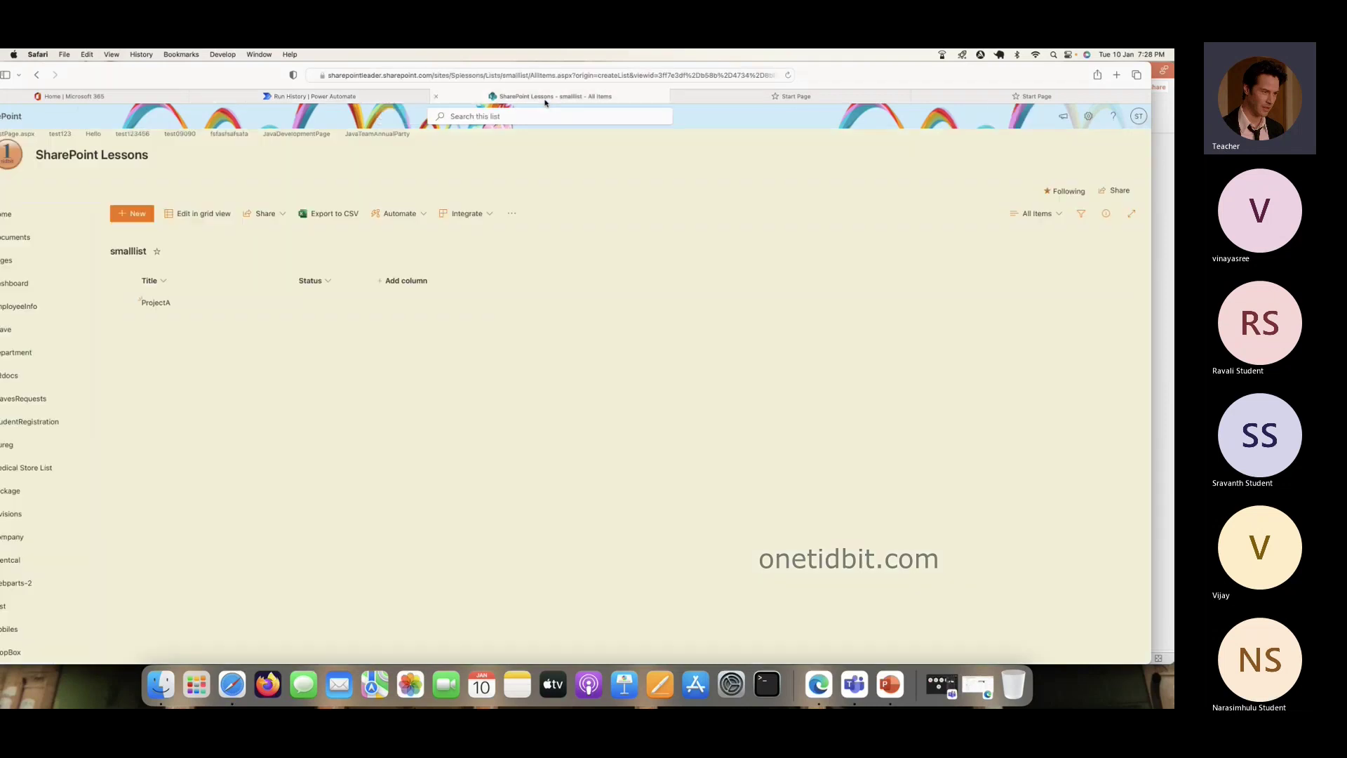
click(313, 96)
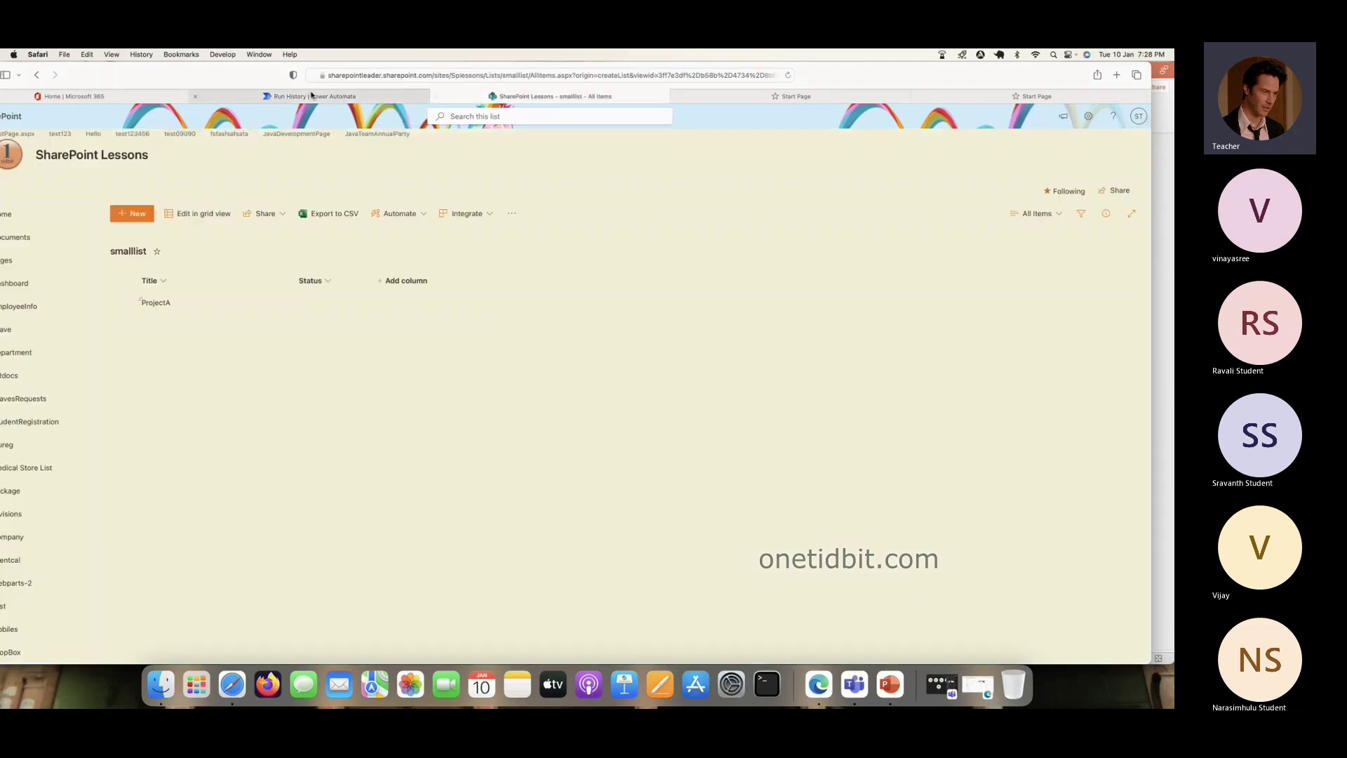
Reopen the flow for editing and start another manual test
click(1127, 140)
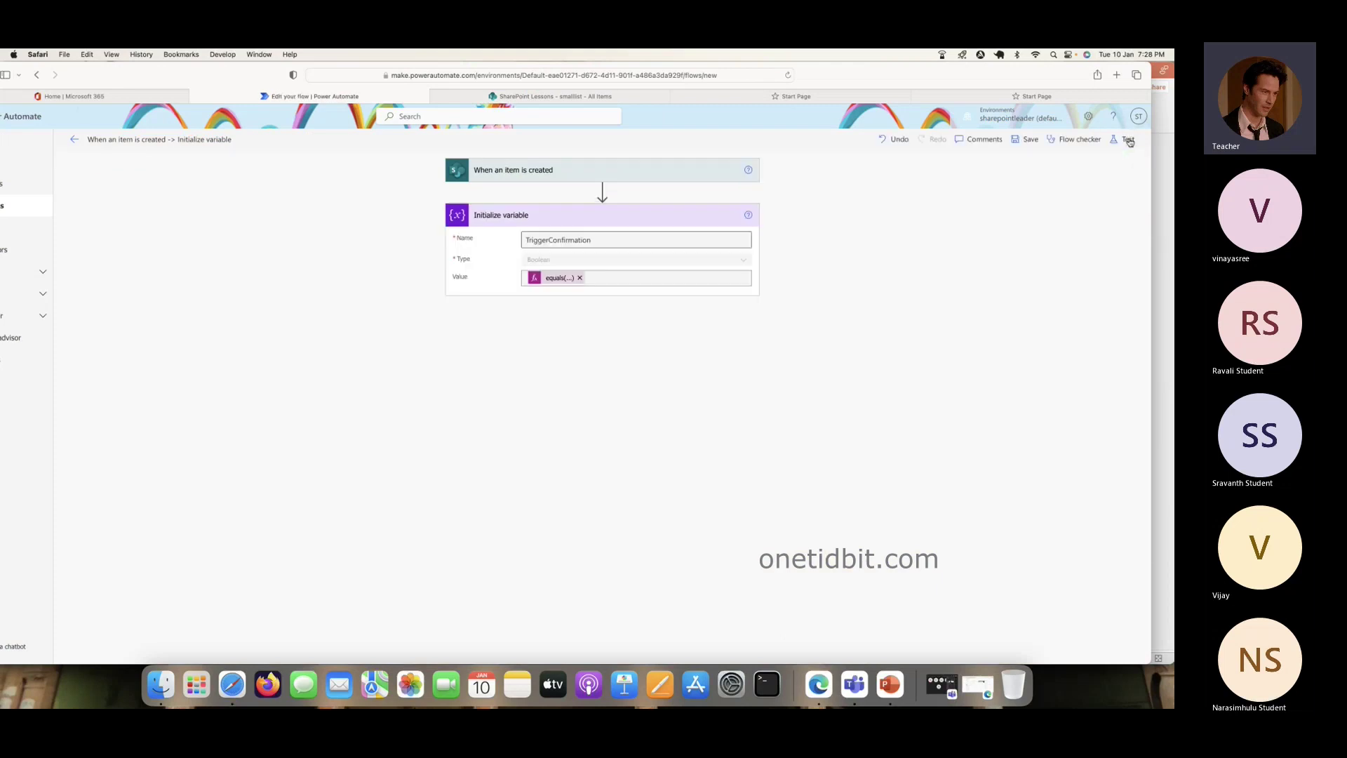
click(1128, 140)
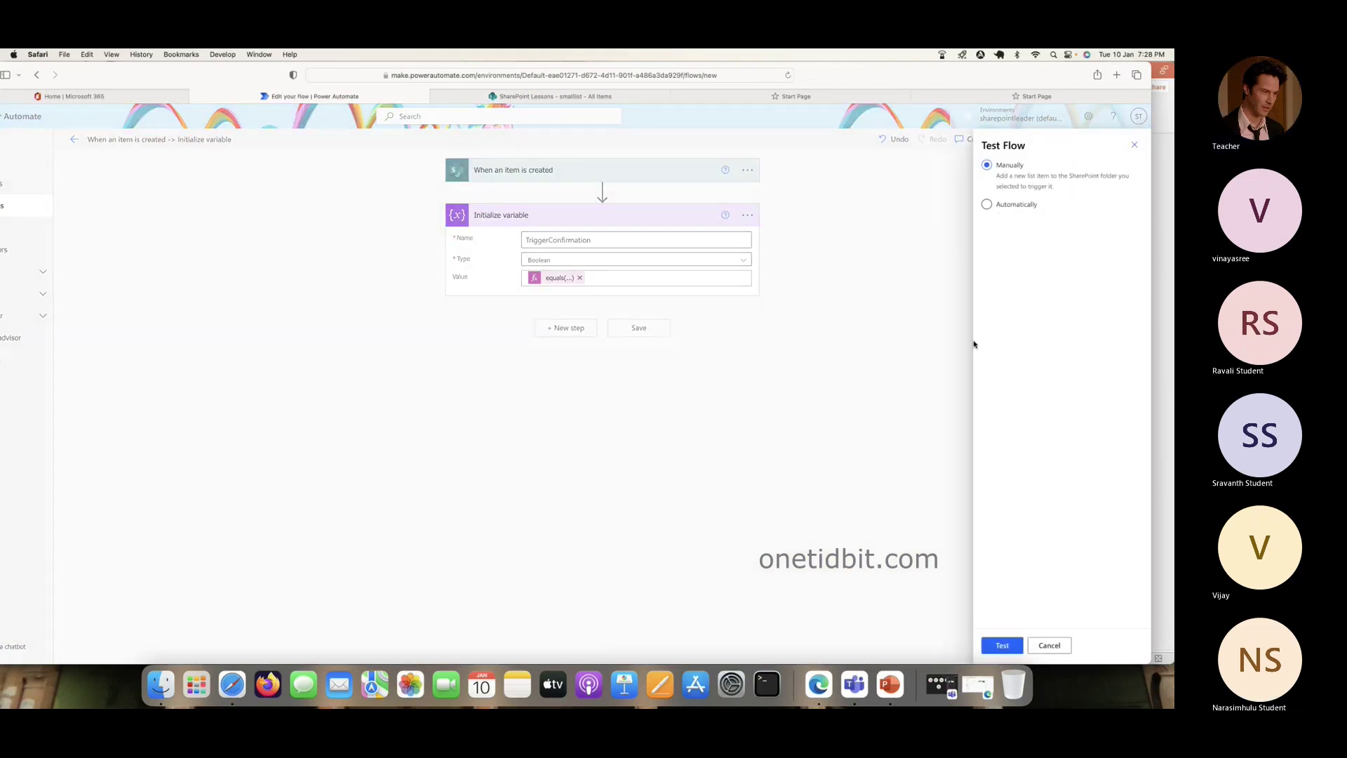
click(1001, 646)
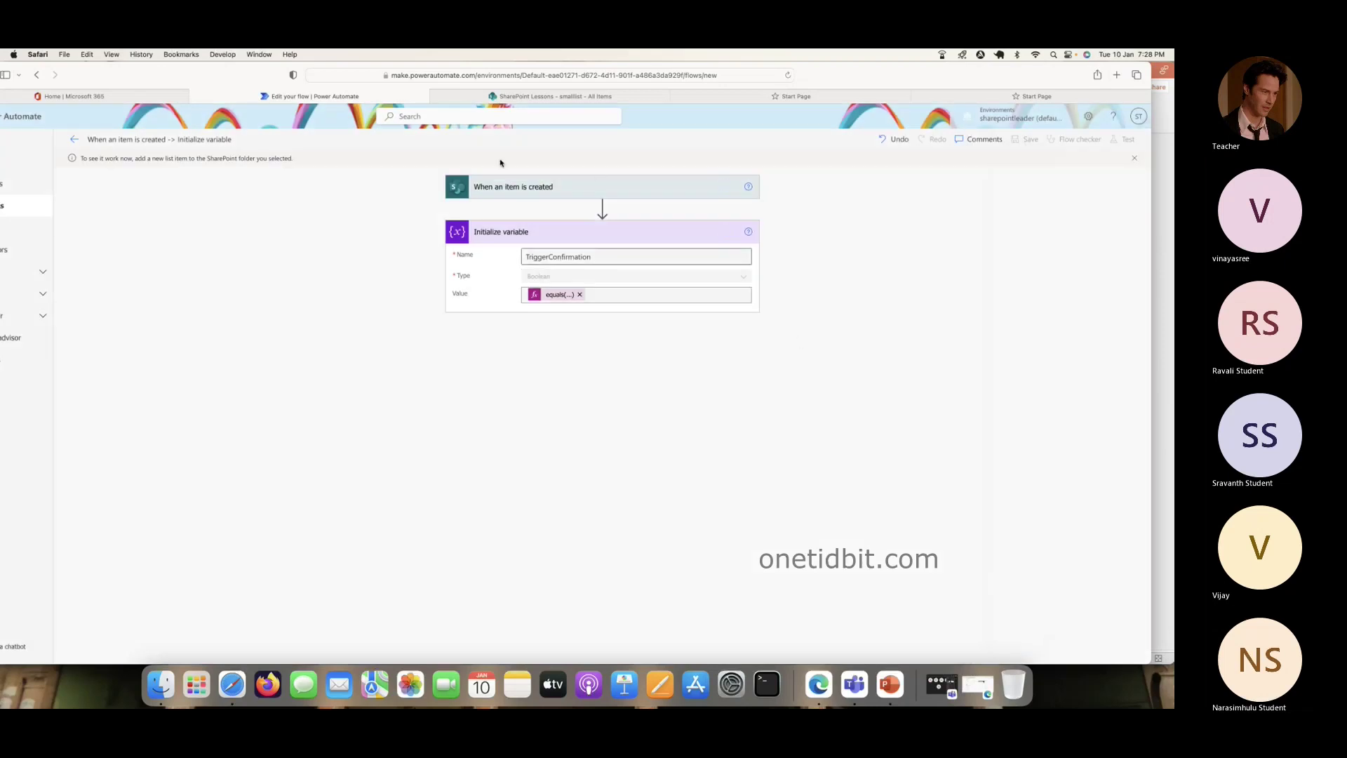
Add a 'ProjectB' item with Status set to Yes, then return to the flow's new run
click(570, 99)
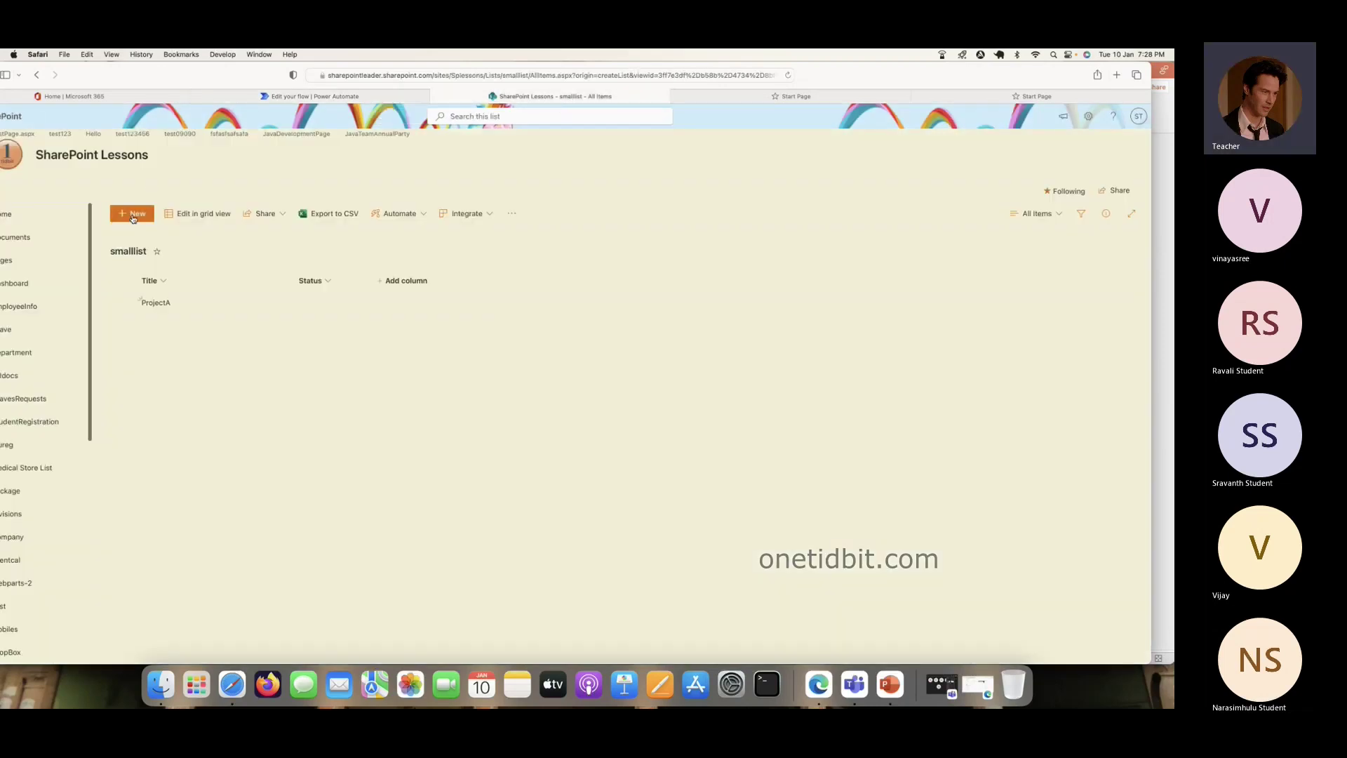
click(133, 216)
text(ProjectB)
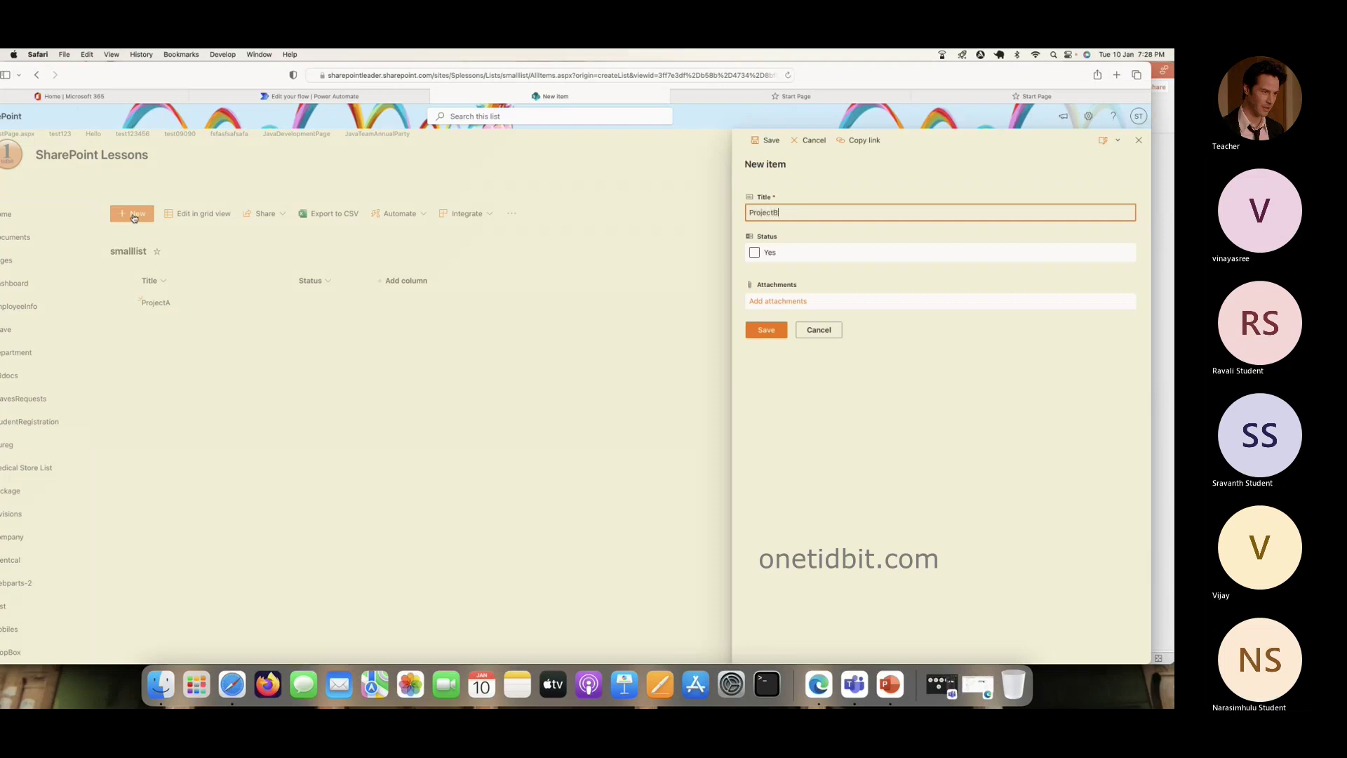
click(755, 252)
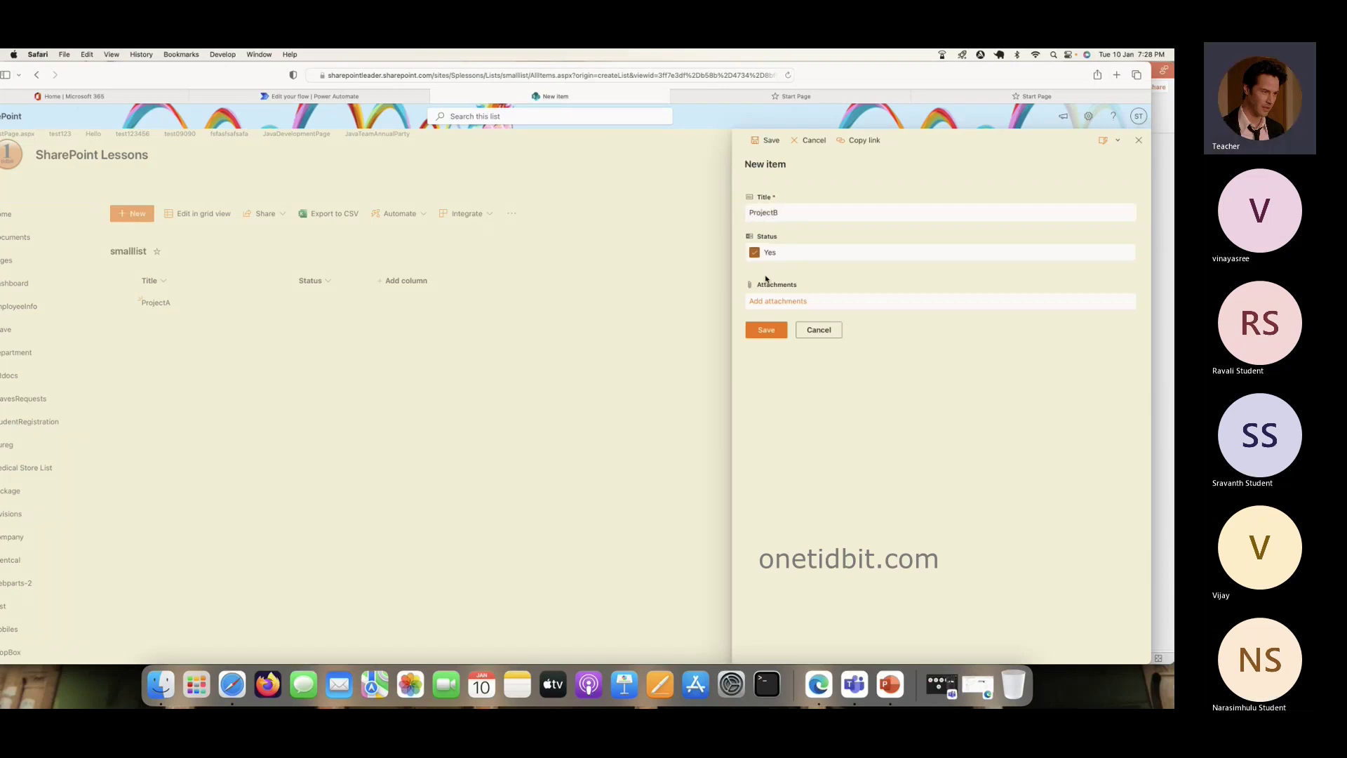
click(767, 331)
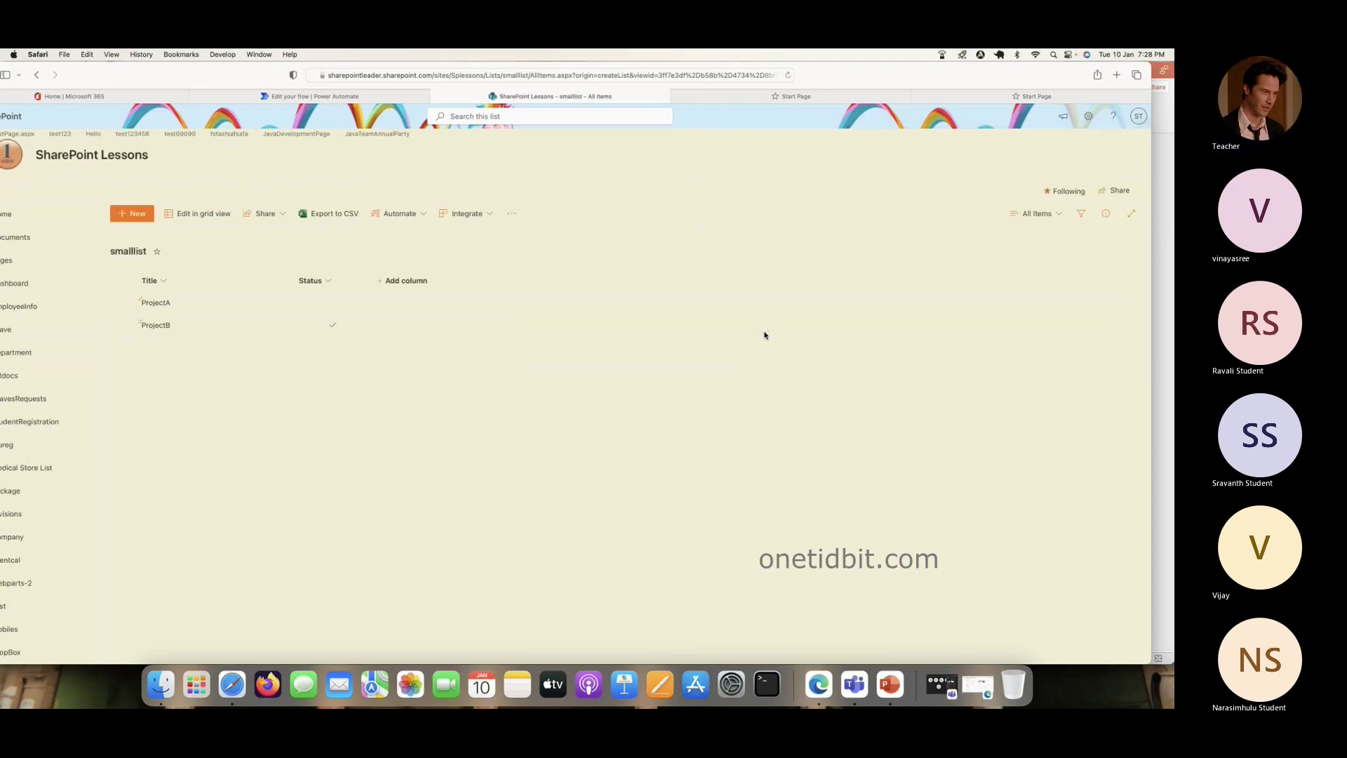
click(373, 99)
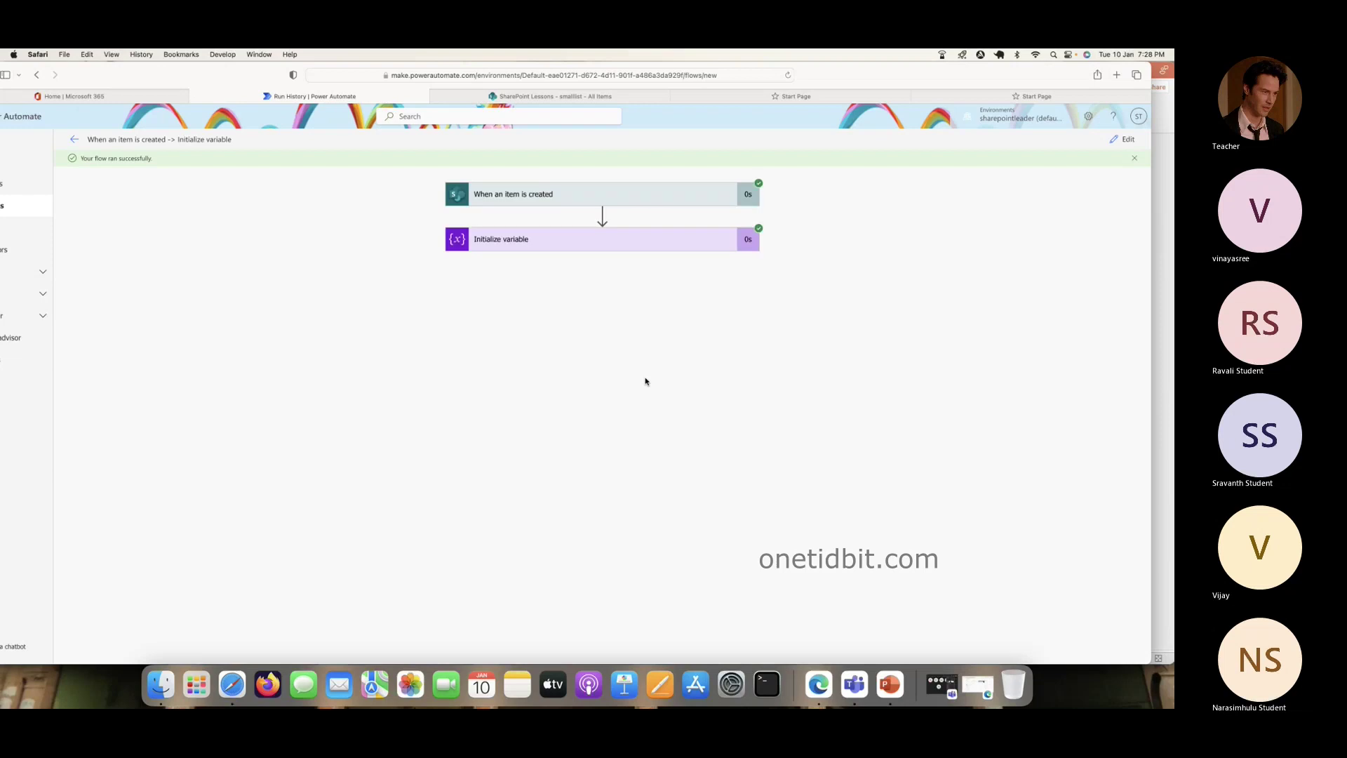
Inspect the trigger and Initialize variable run inputs showing value true, then edit the flow
click(518, 247)
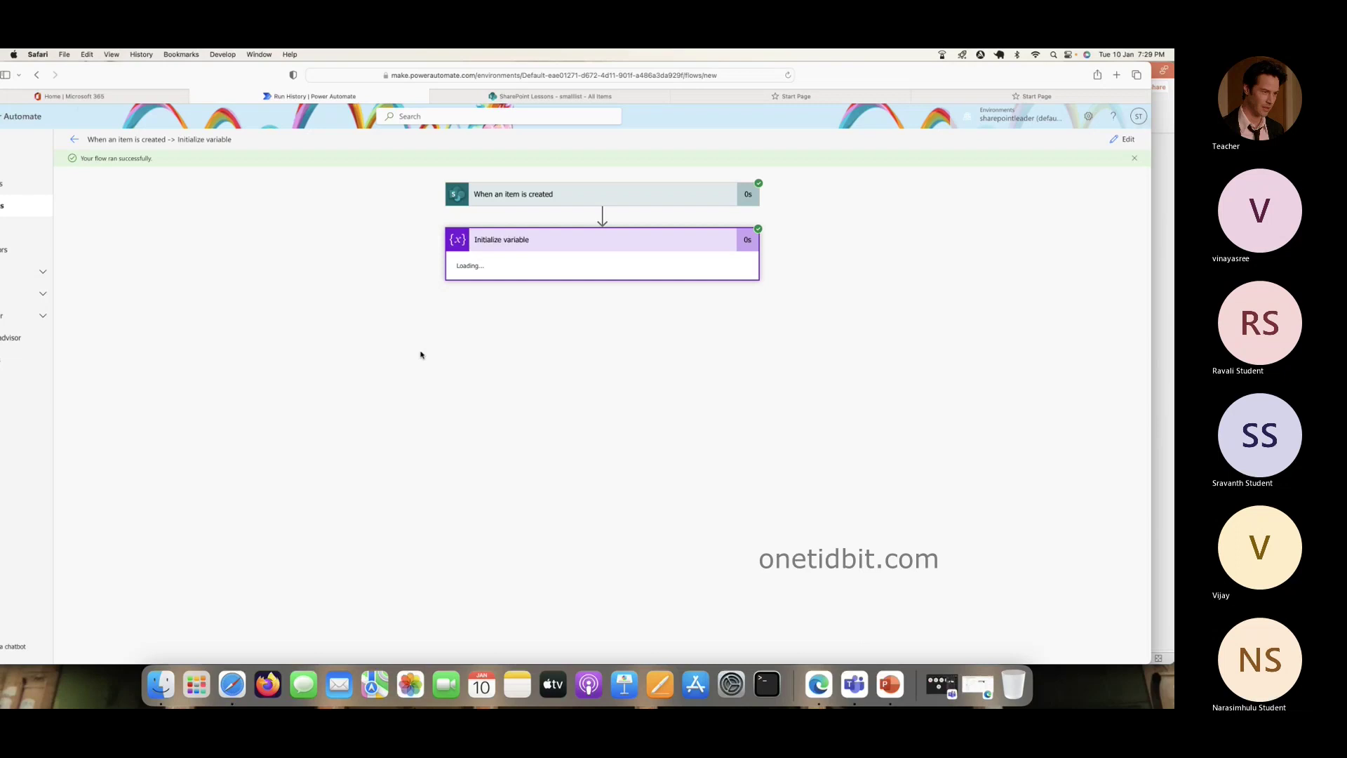
click(640, 241)
click(640, 241)
click(600, 197)
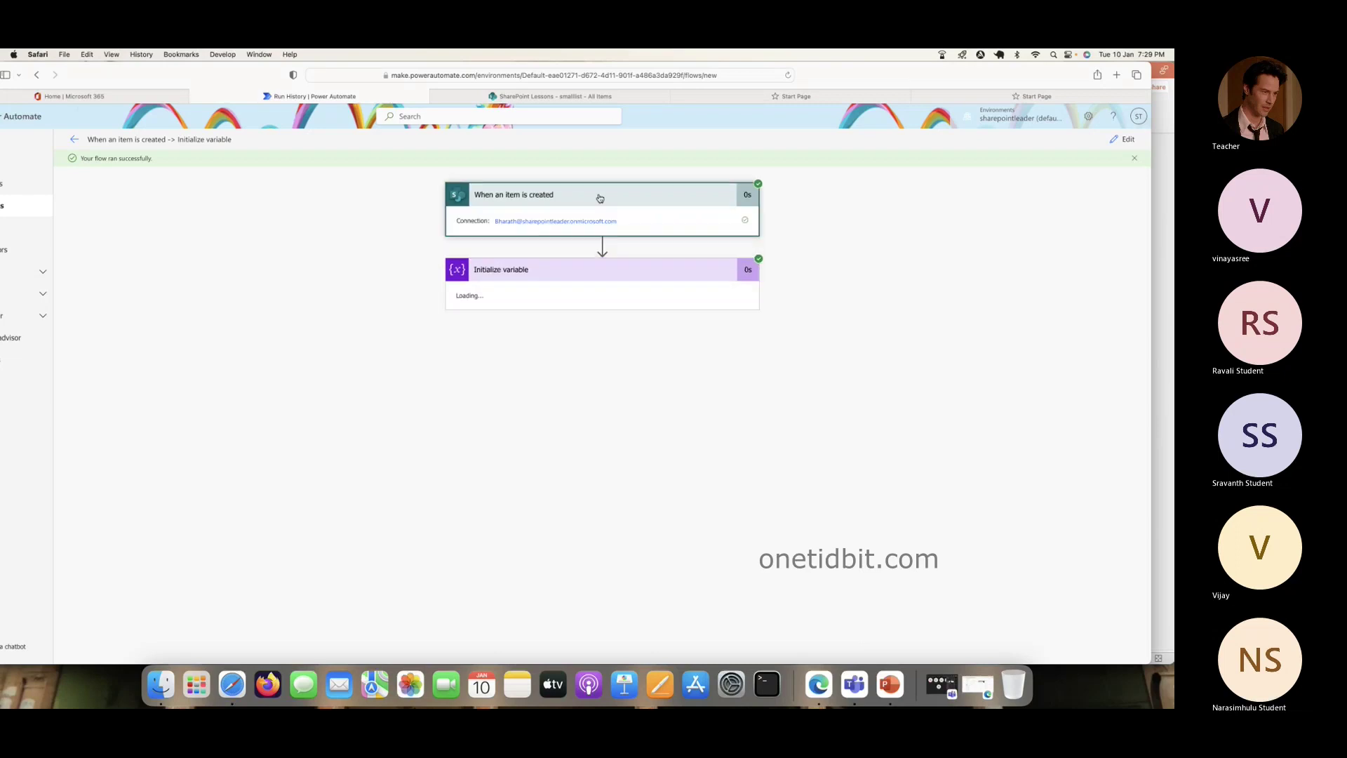
click(666, 277)
click(665, 277)
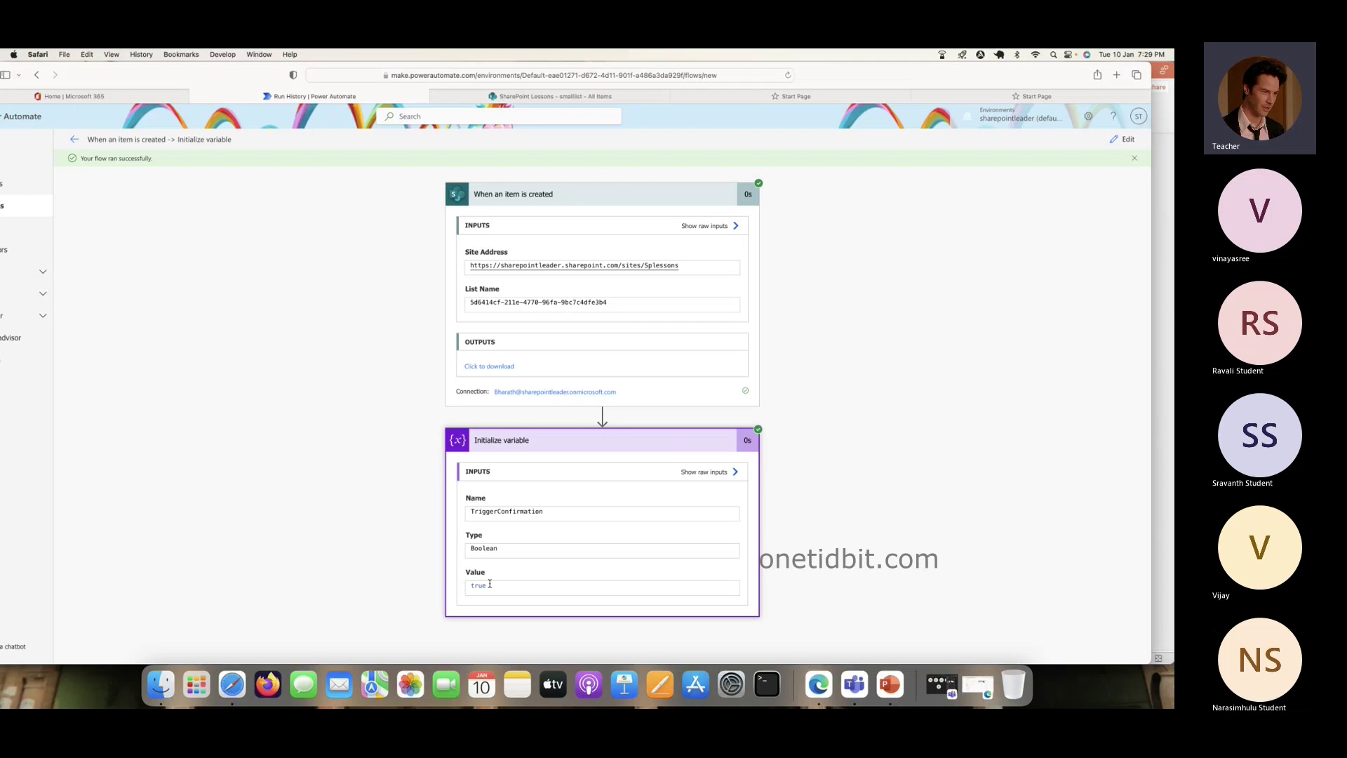
double_click(471, 586)
click(1130, 140)
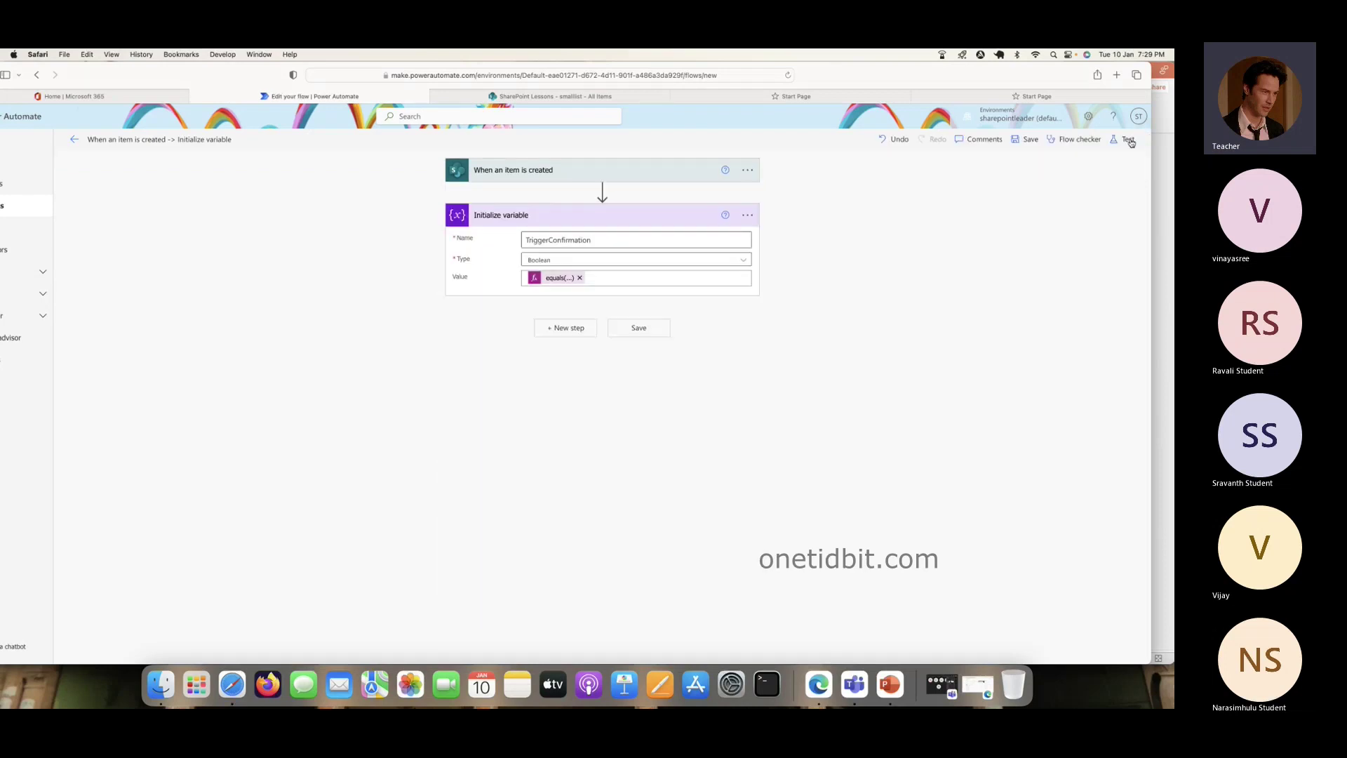
Cut the equals(...) expression out of the variable's Value field
right_click(542, 277)
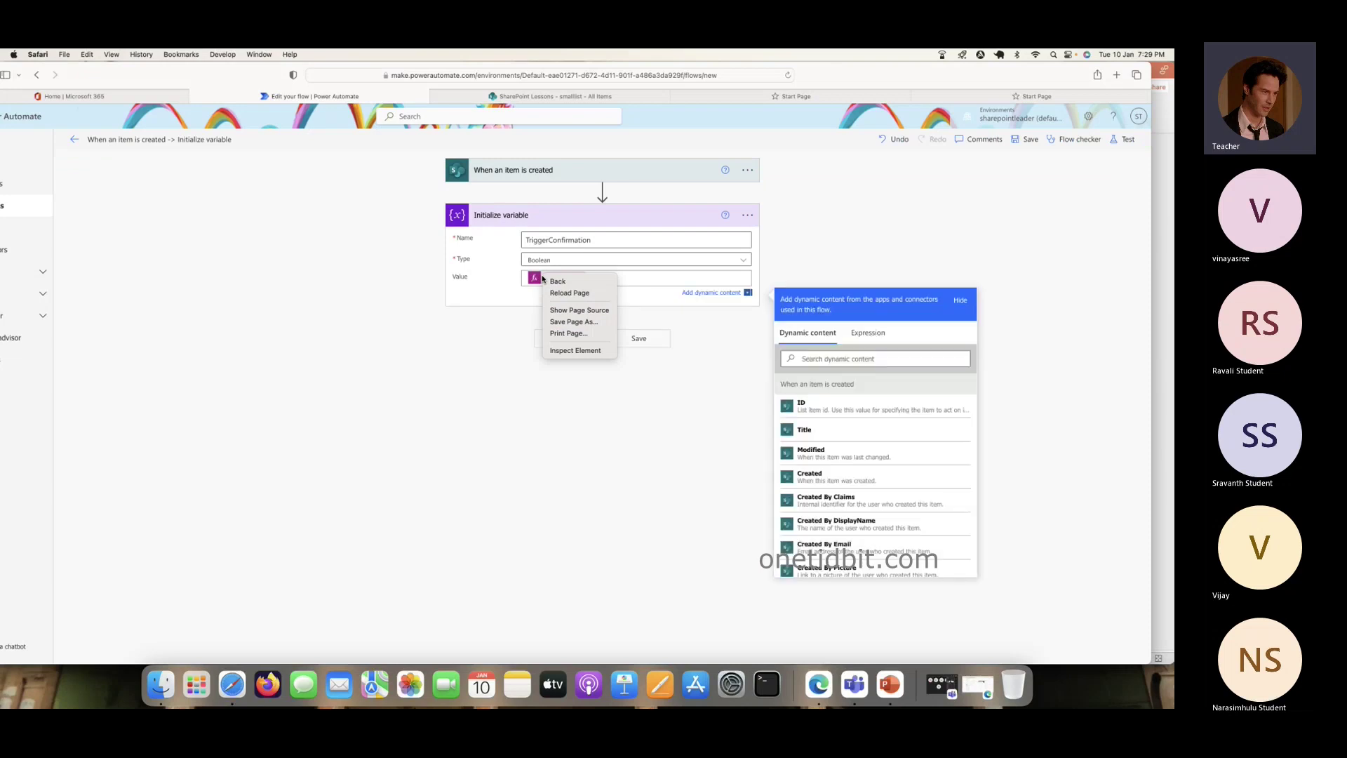
click(875, 334)
click(875, 334)
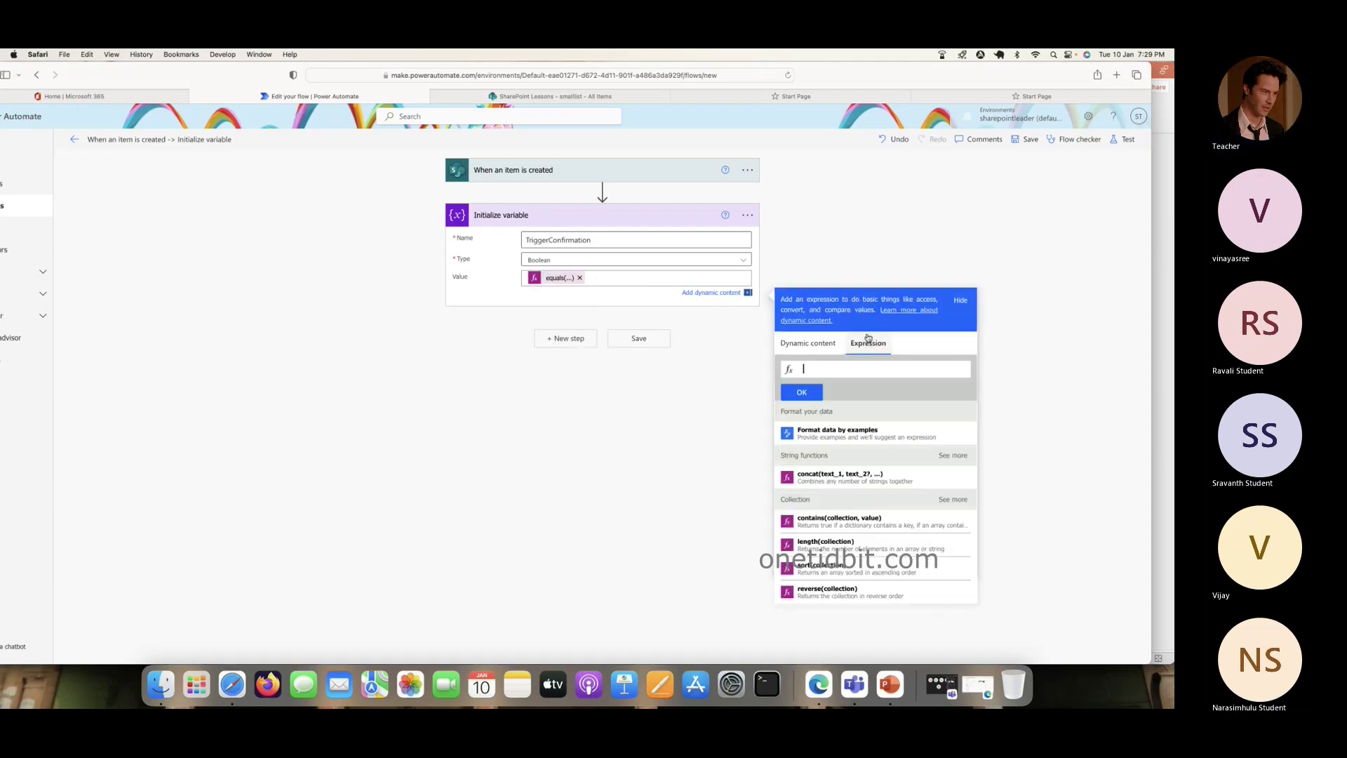
click(554, 278)
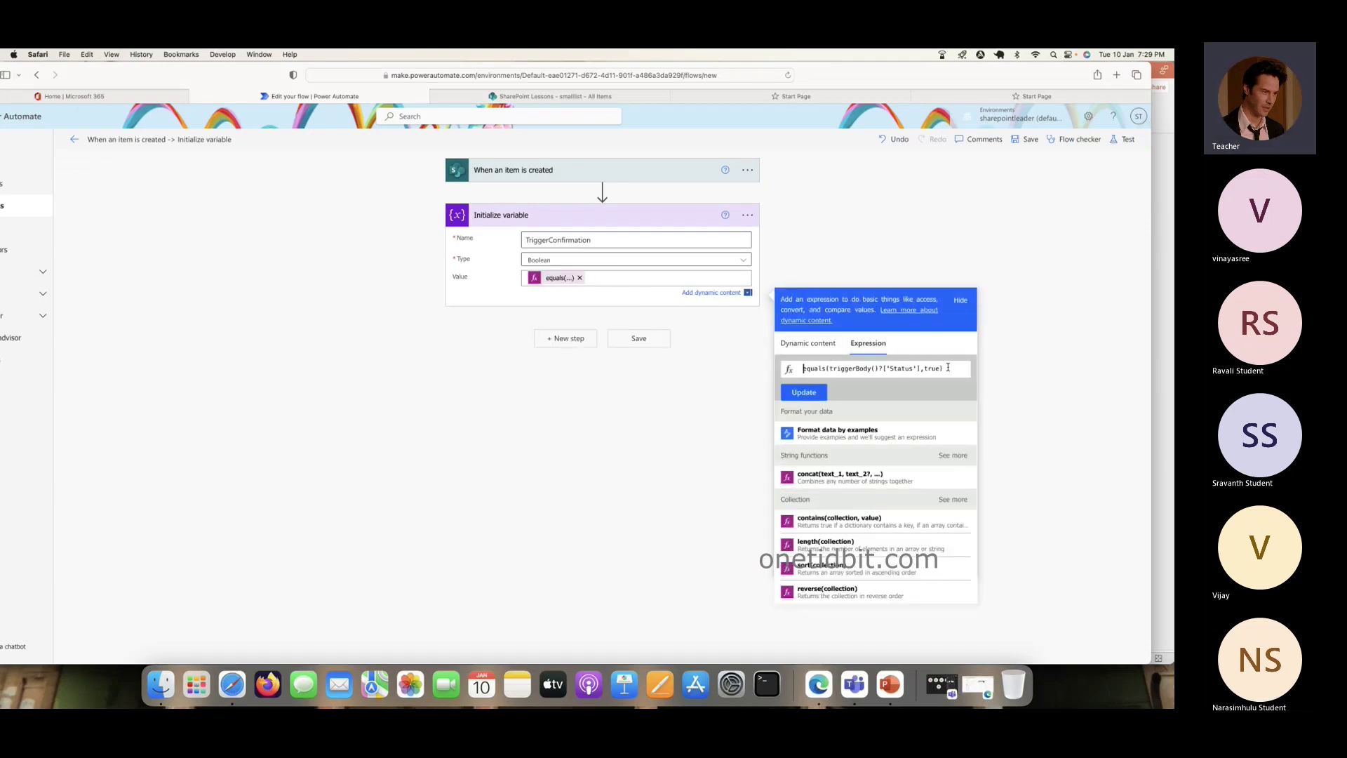
drag(950, 369, 822, 368)
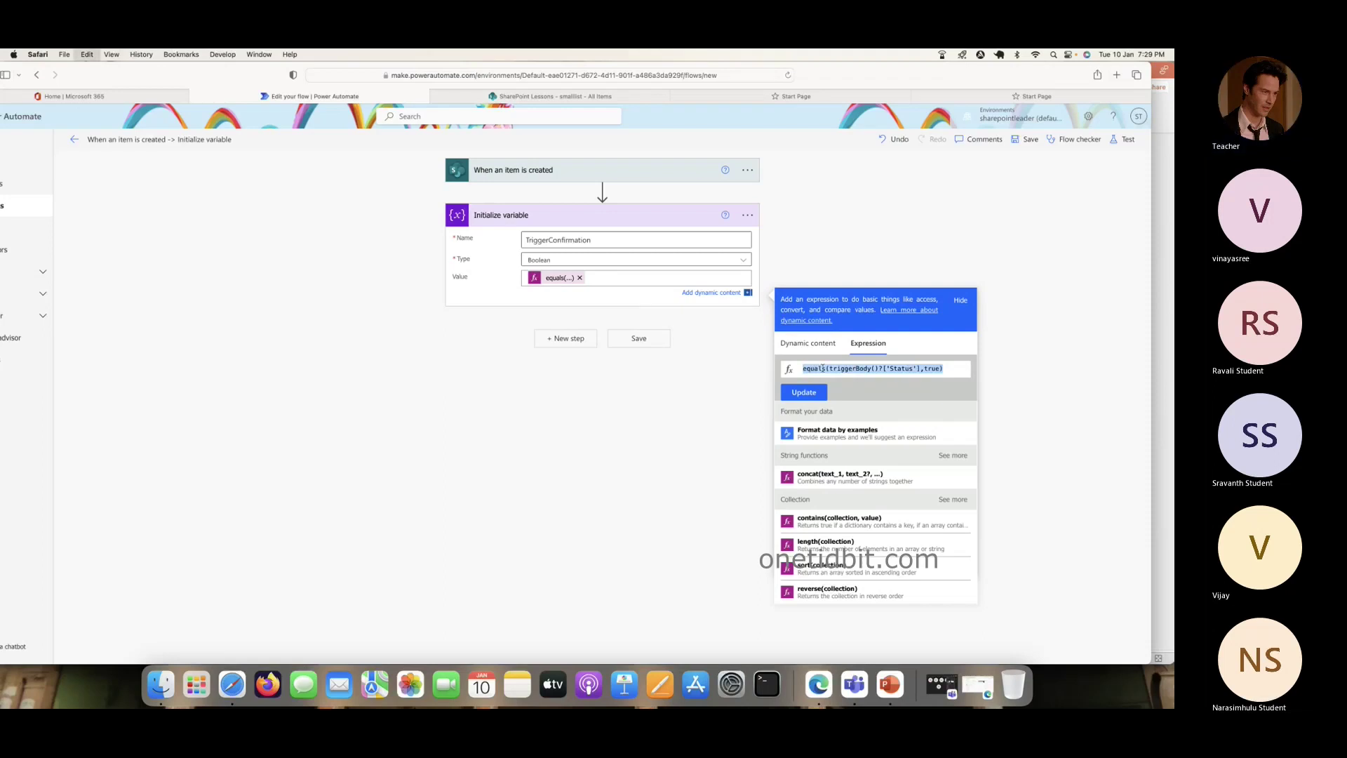
key(BackSpace)
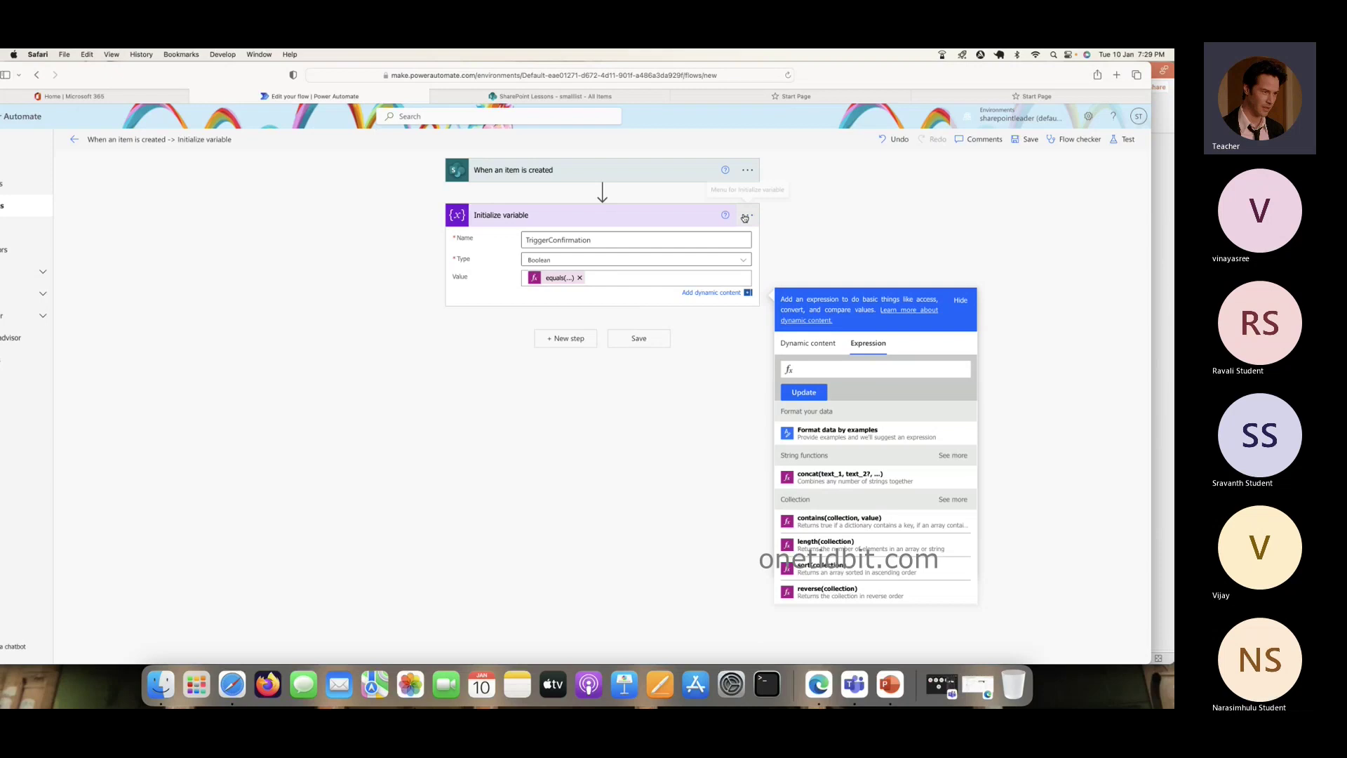
click(747, 220)
Delete the Initialize variable step from the flow
click(748, 219)
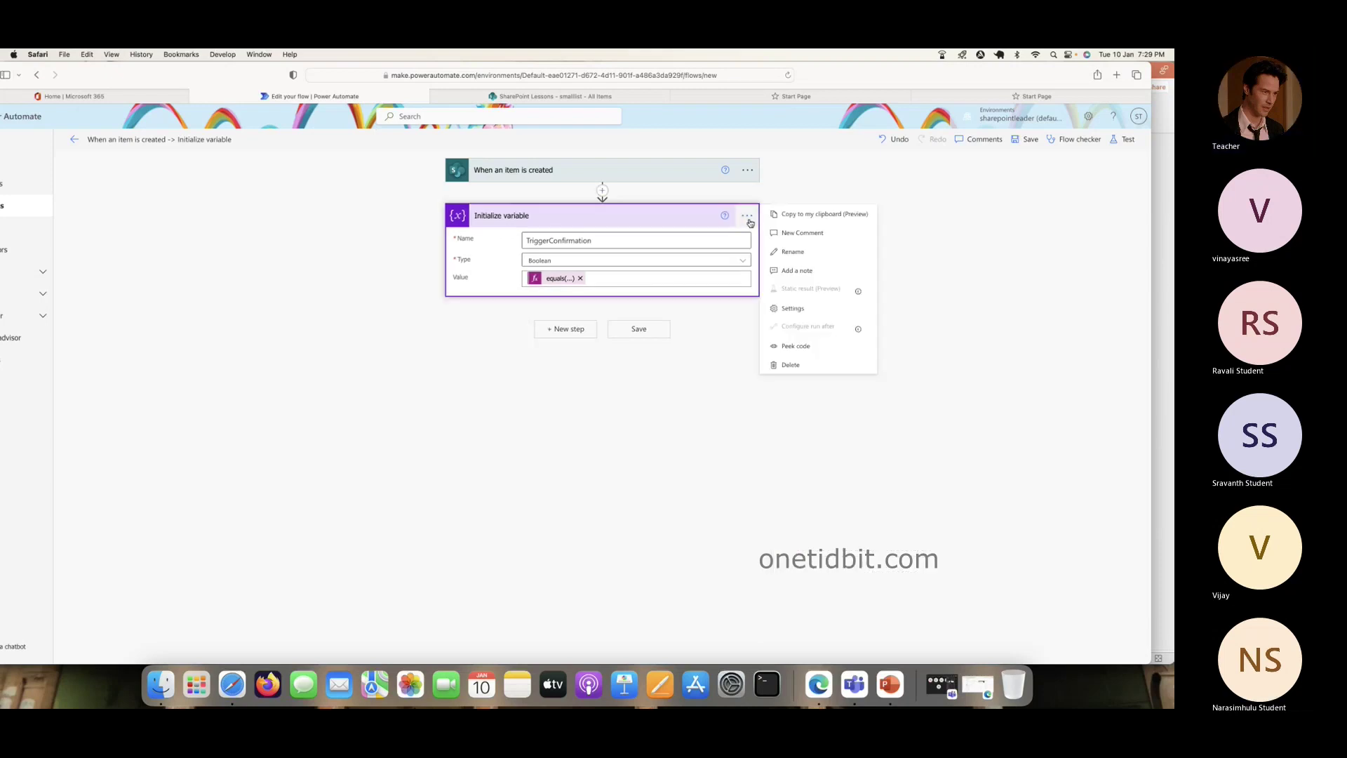
click(834, 368)
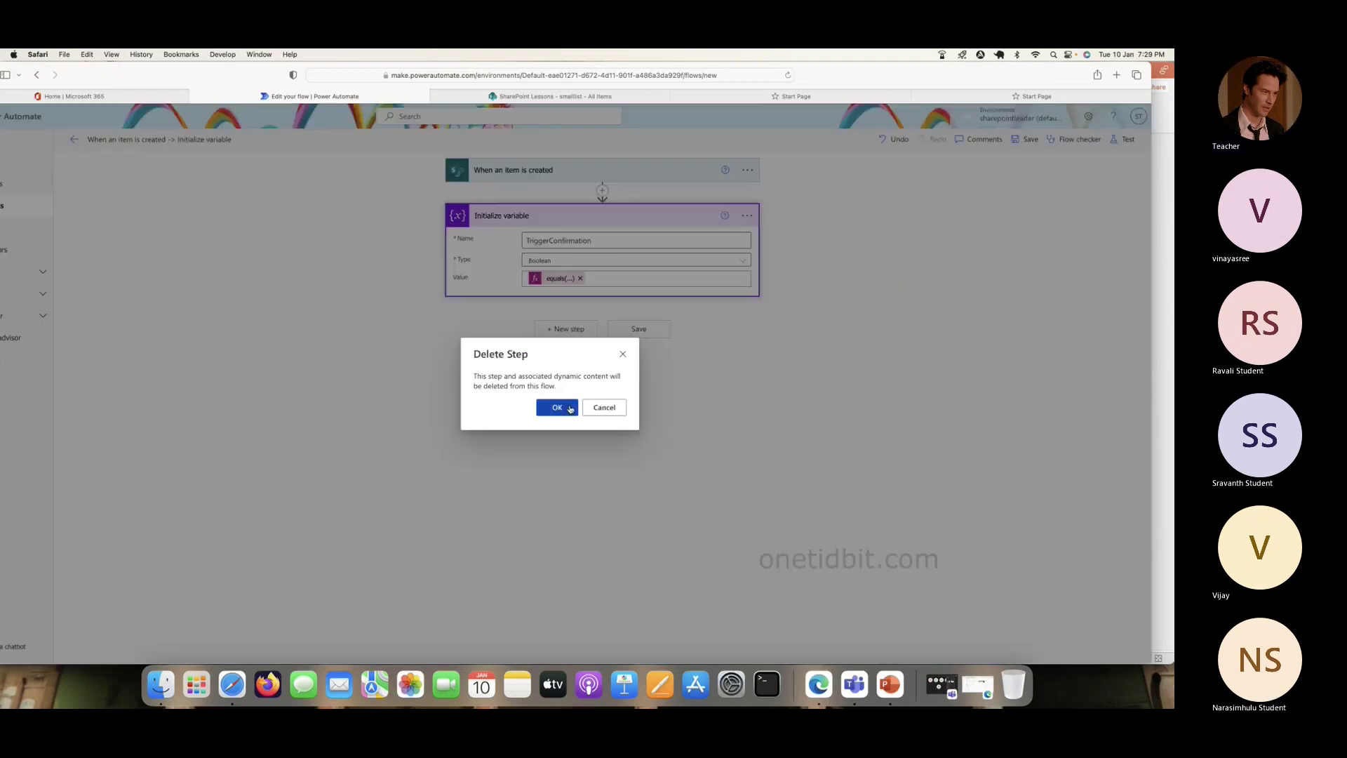
click(563, 407)
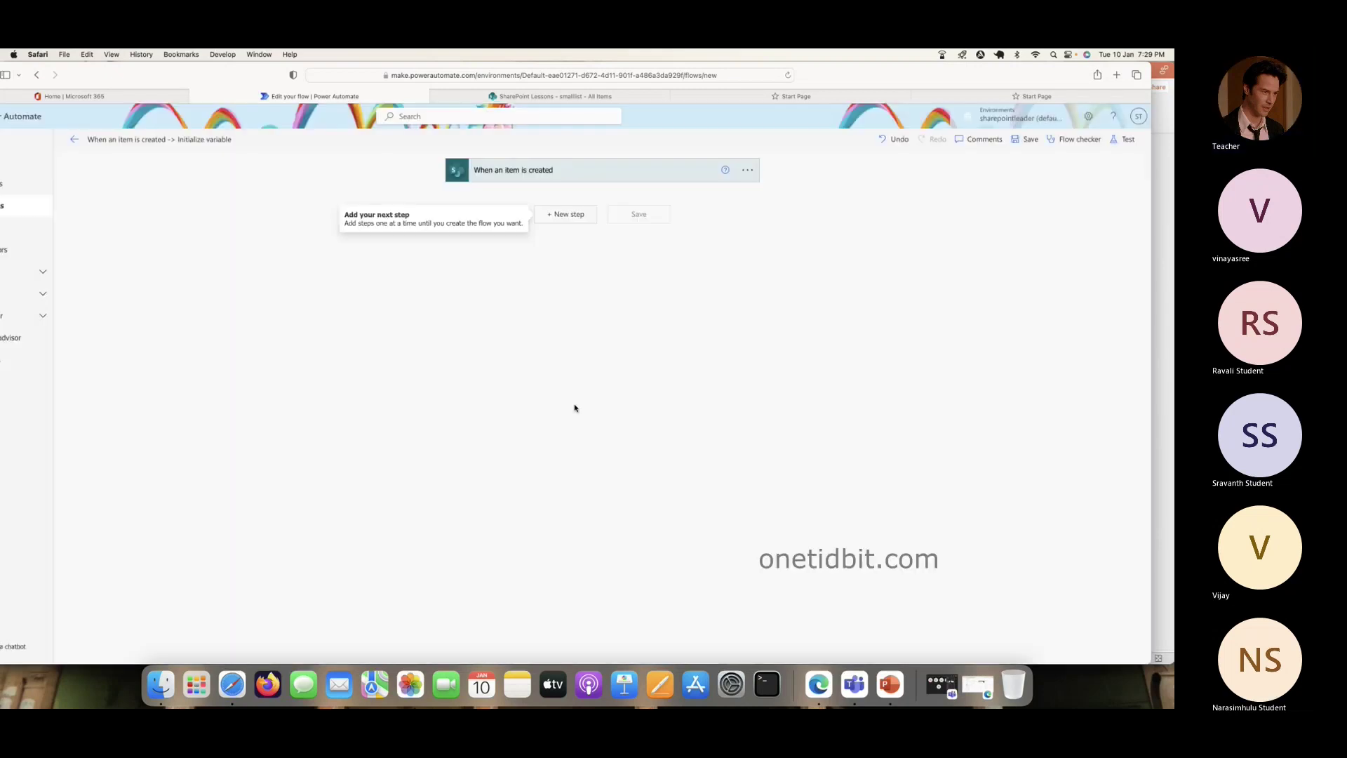
Add a Send an email (V2) action after the trigger
click(571, 215)
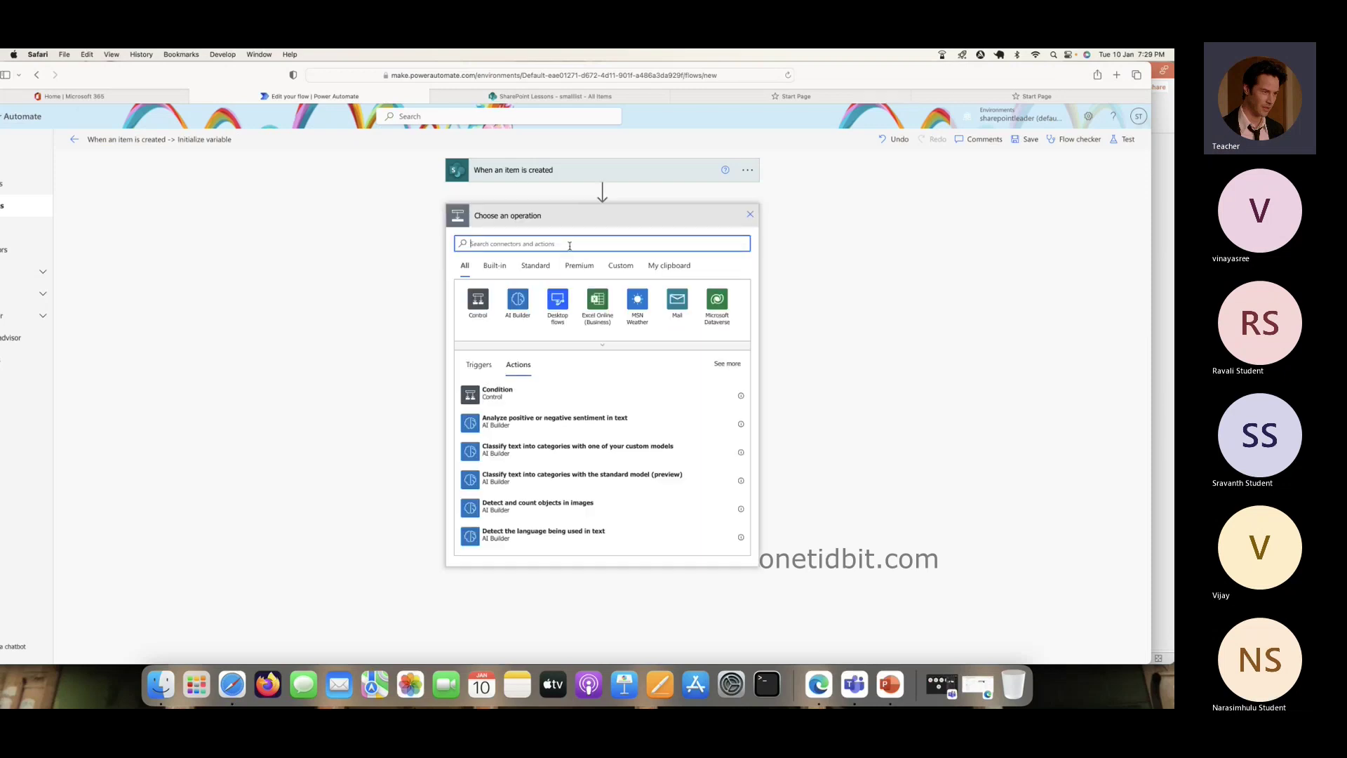
text(send)
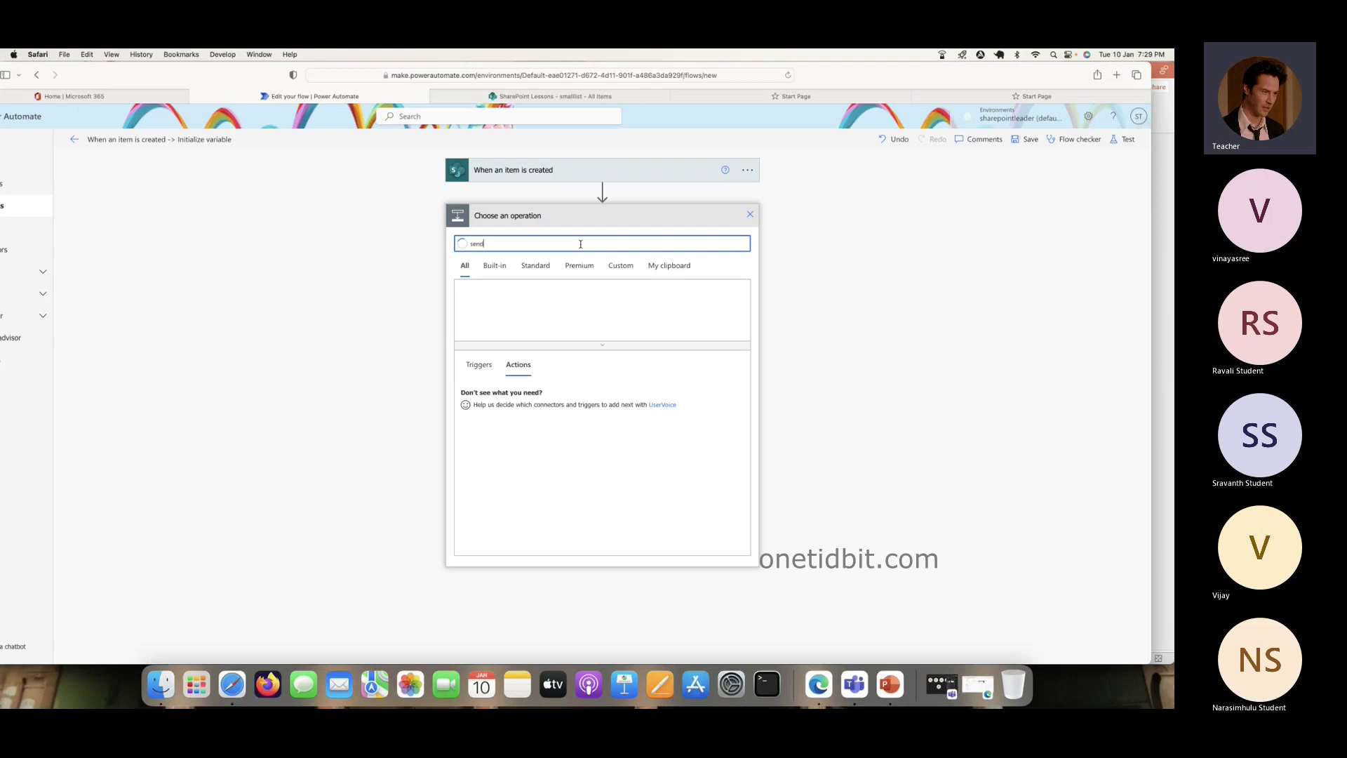
click(625, 174)
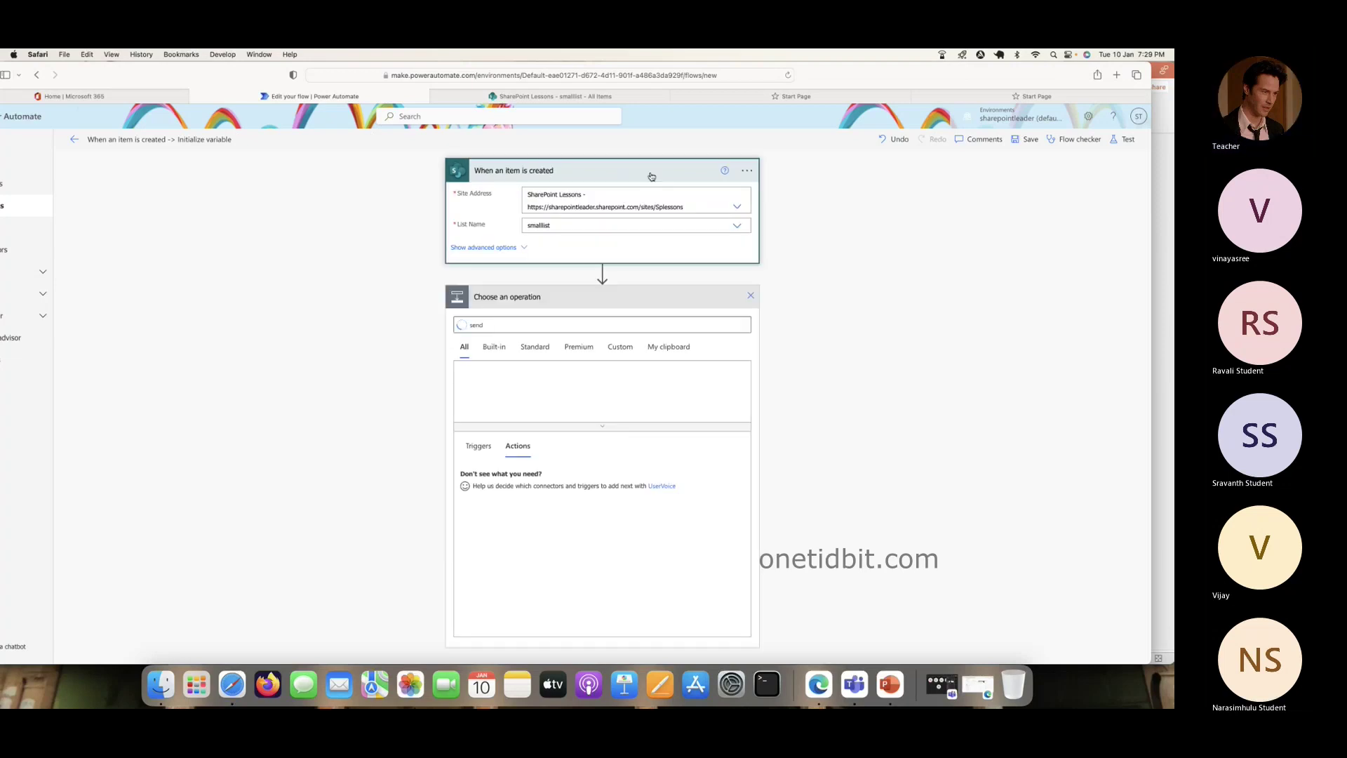
click(748, 173)
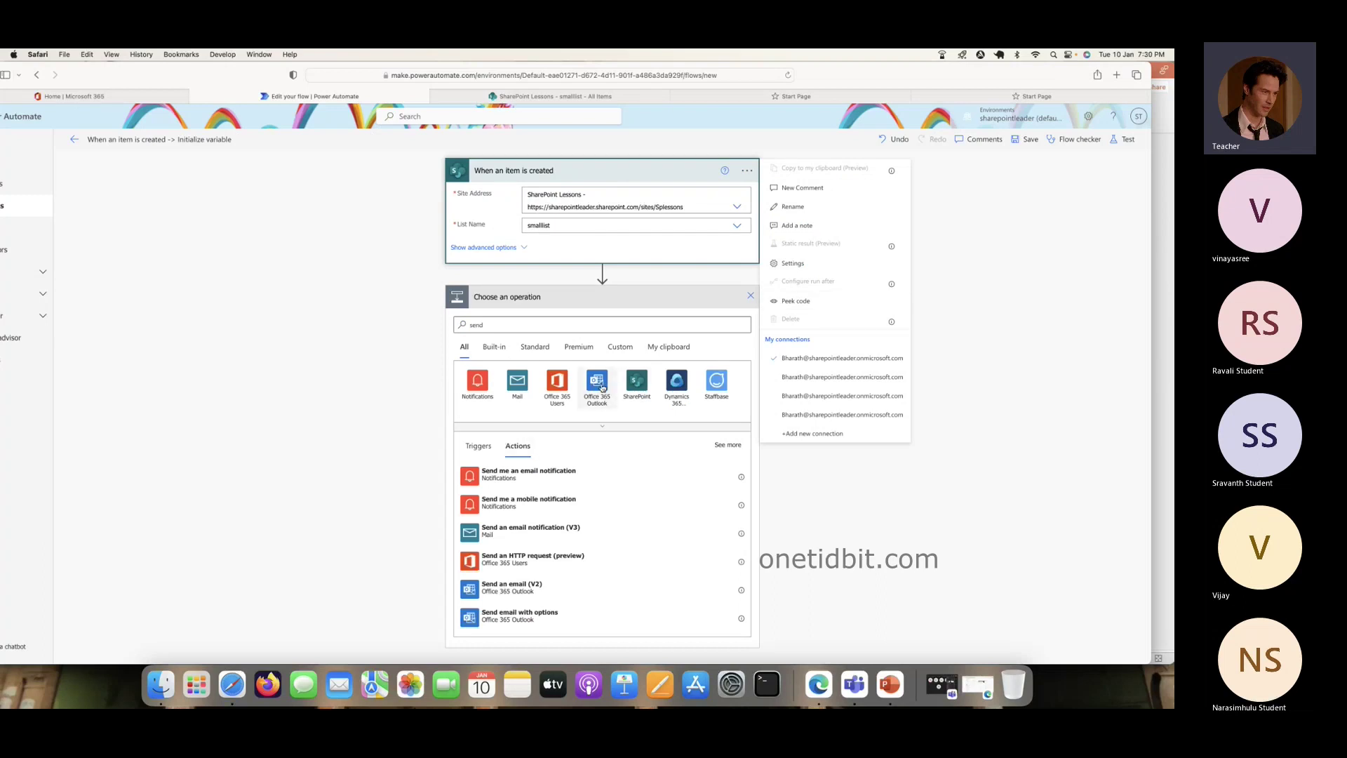
click(550, 589)
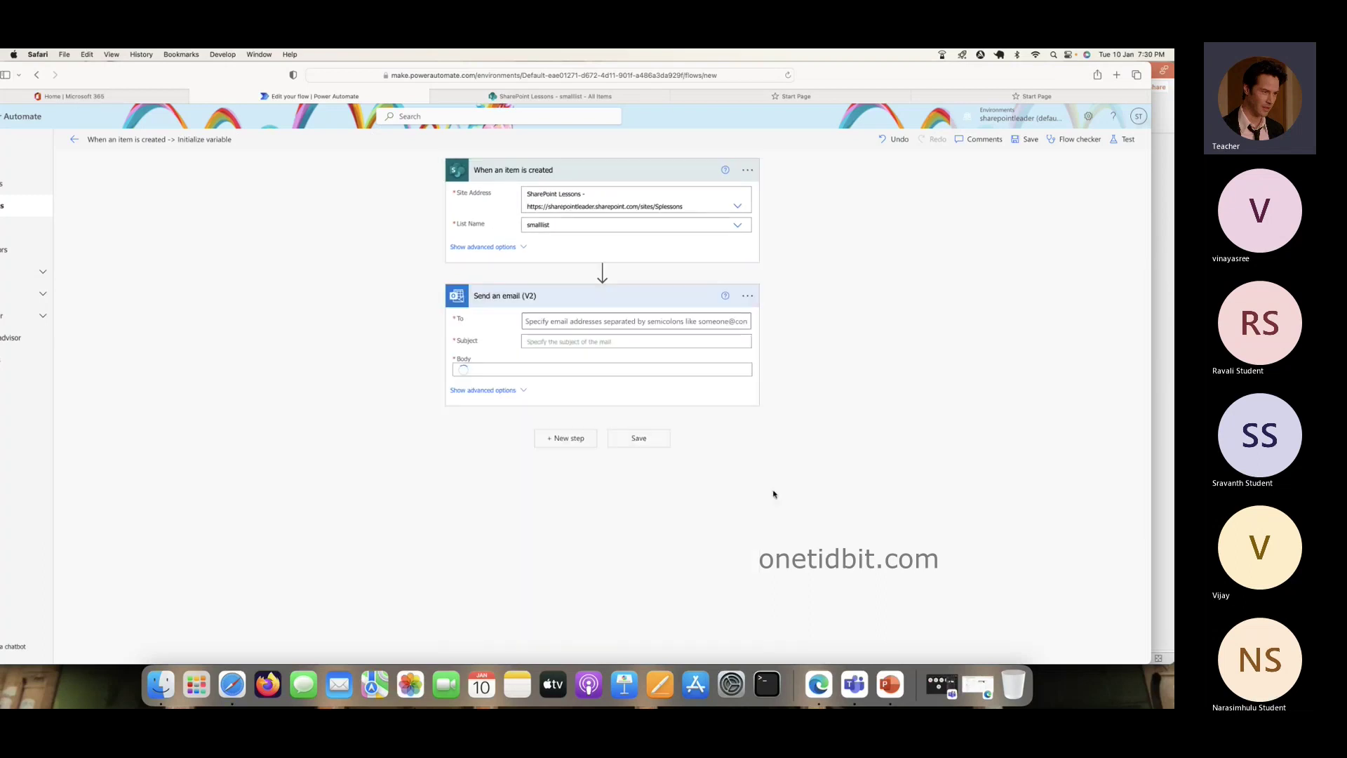
Address the email to the teacher account and enter 'test' as the subject
click(570, 321)
text(bh)
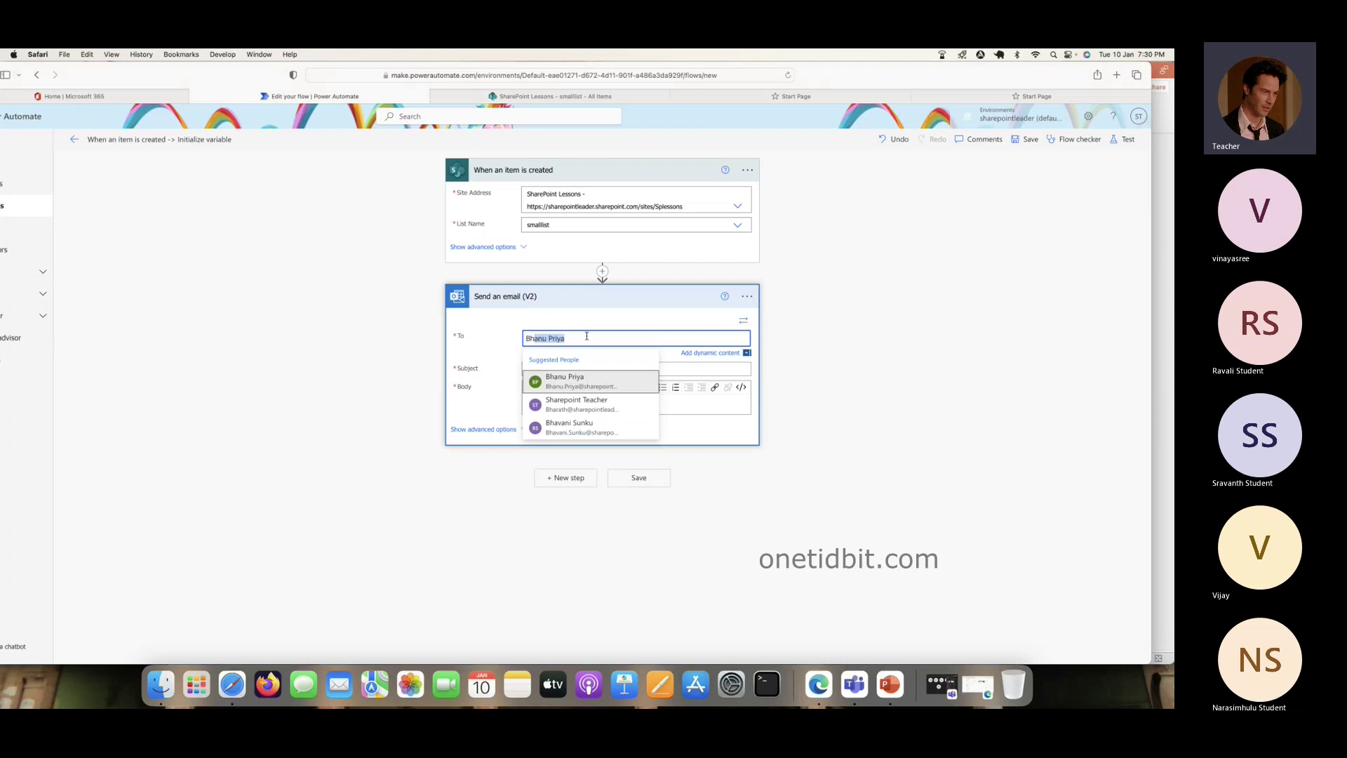
text(ar)
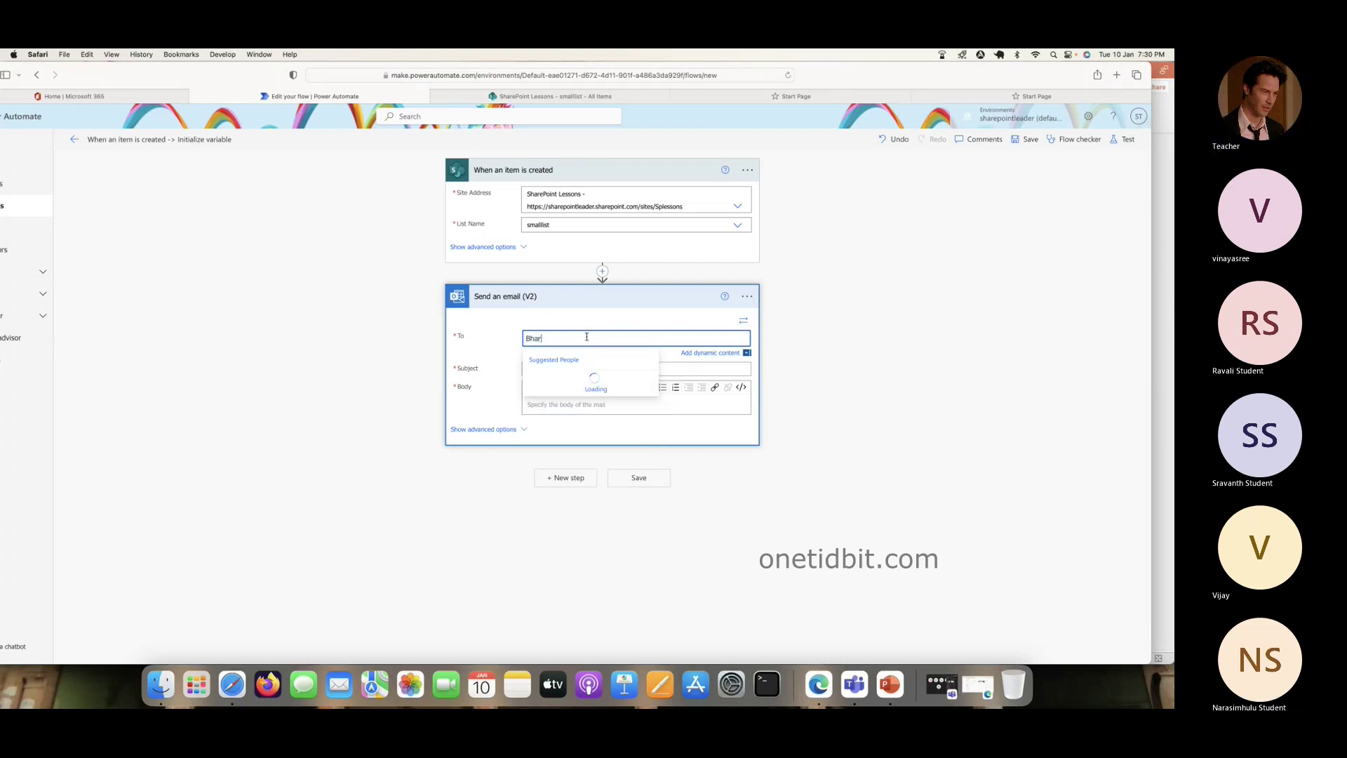
text(ath)
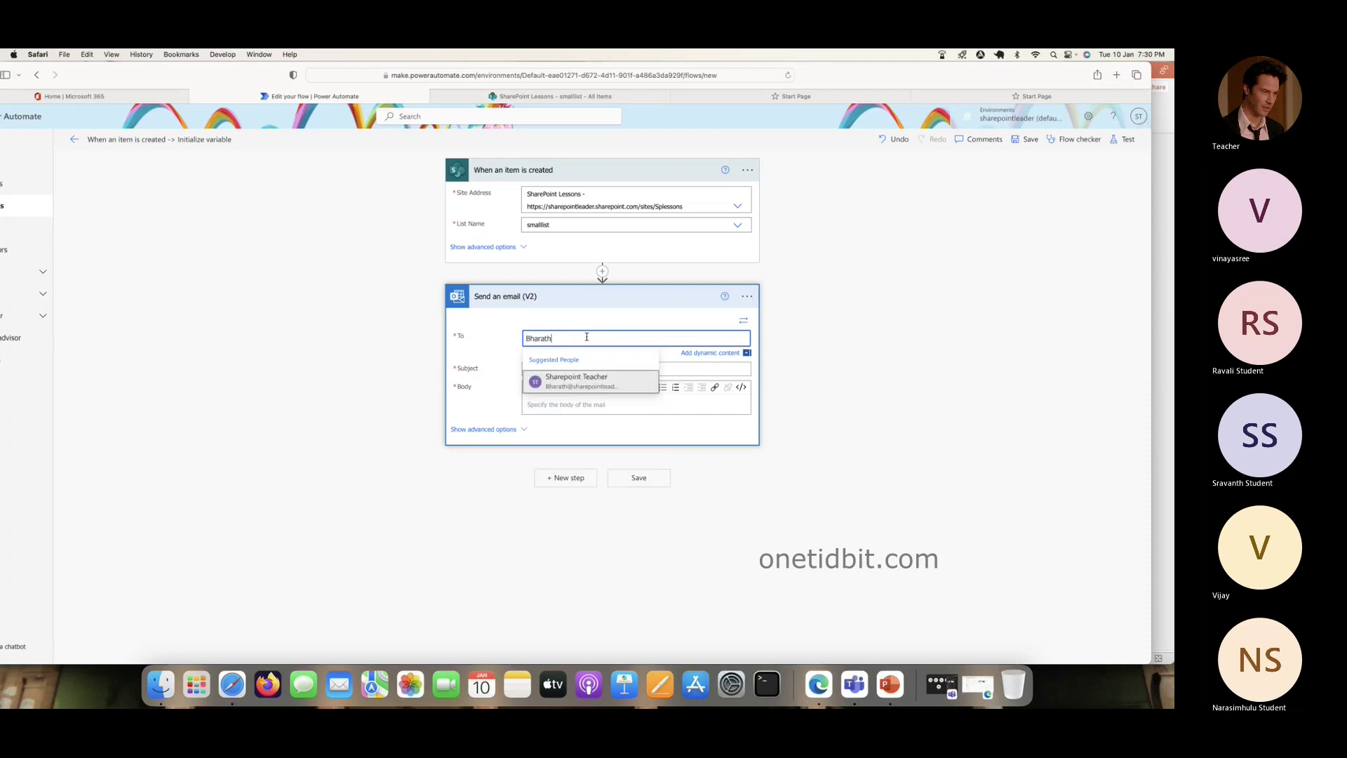
click(586, 382)
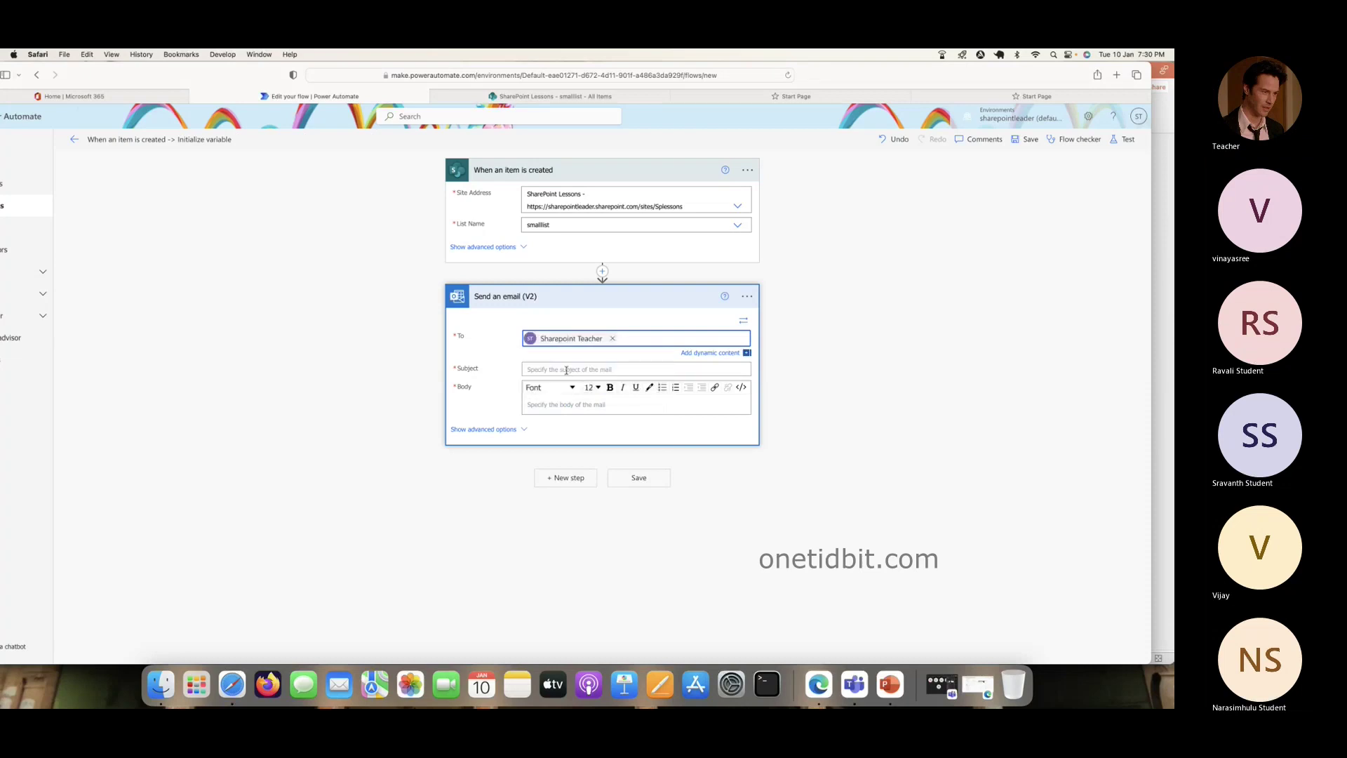
click(567, 370)
text(test)
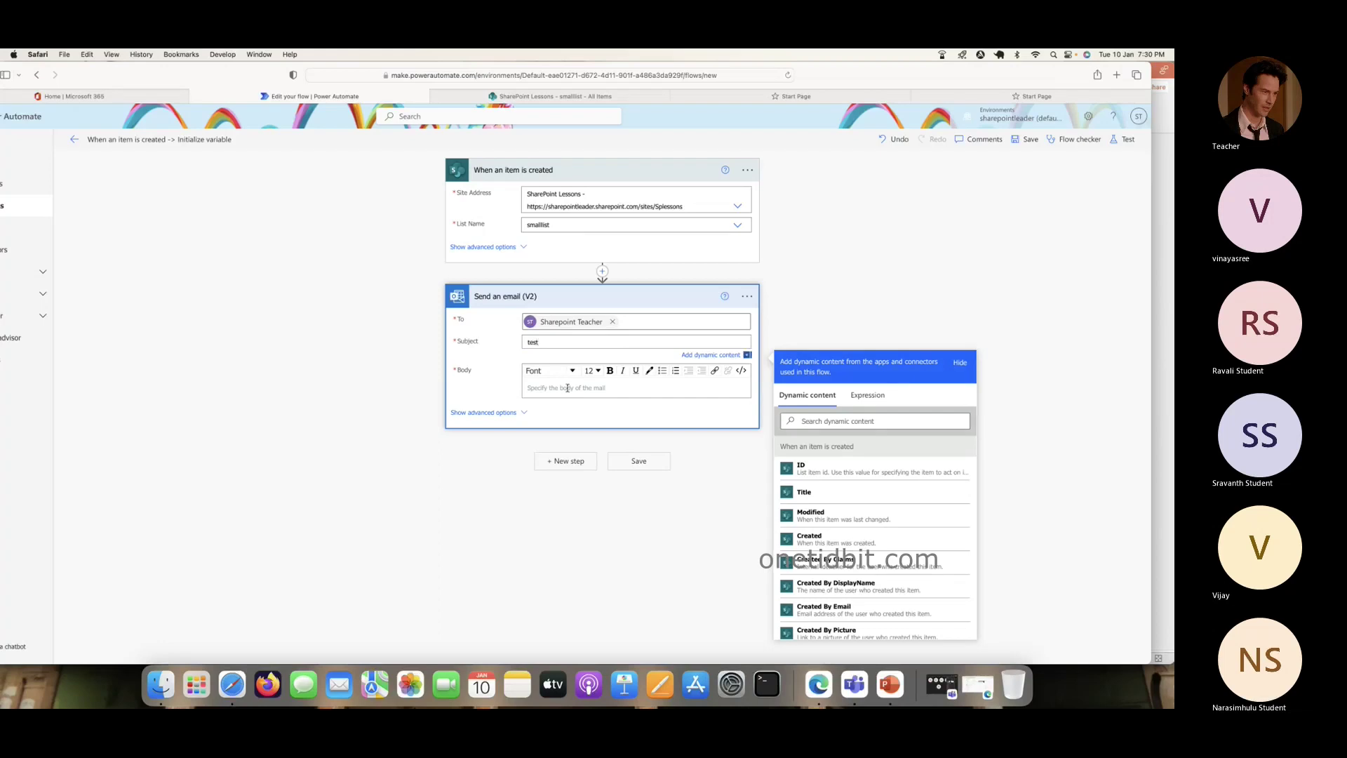
text(es)
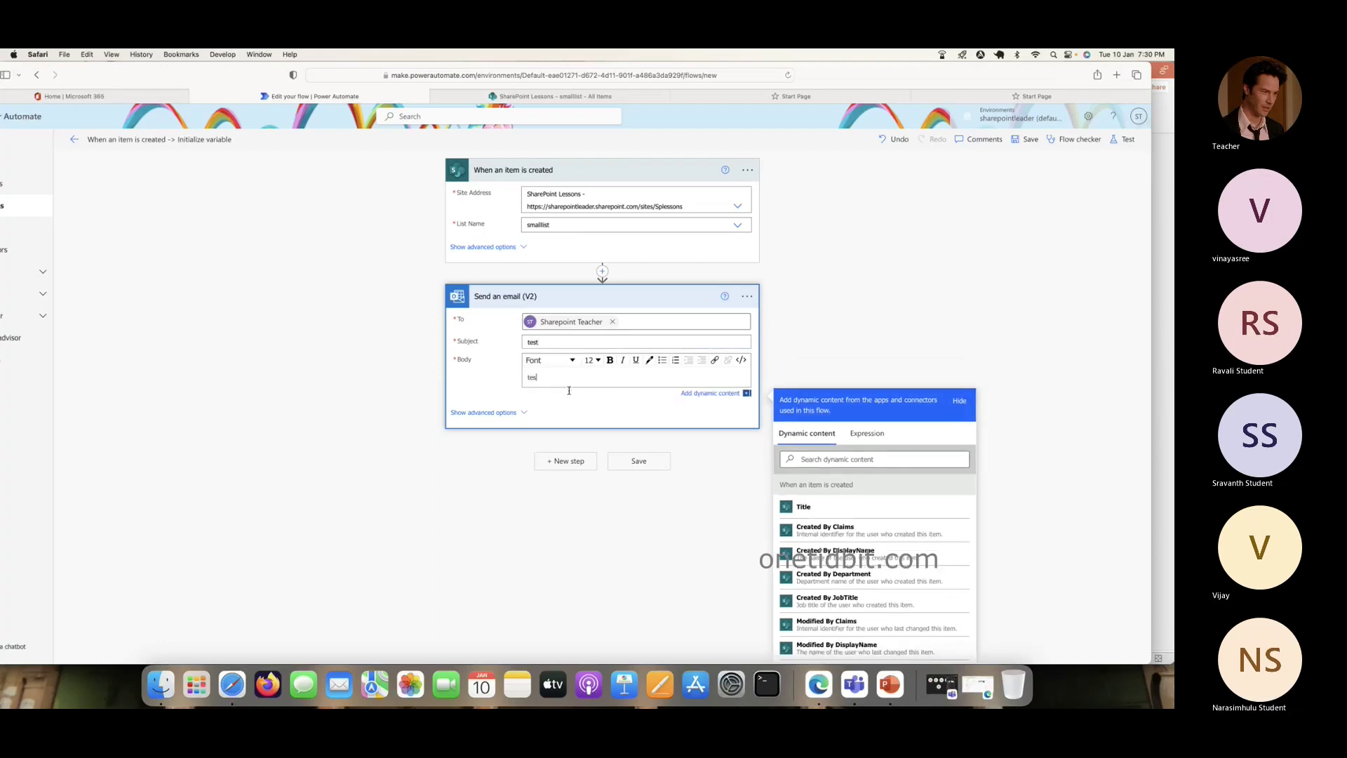
text(t)
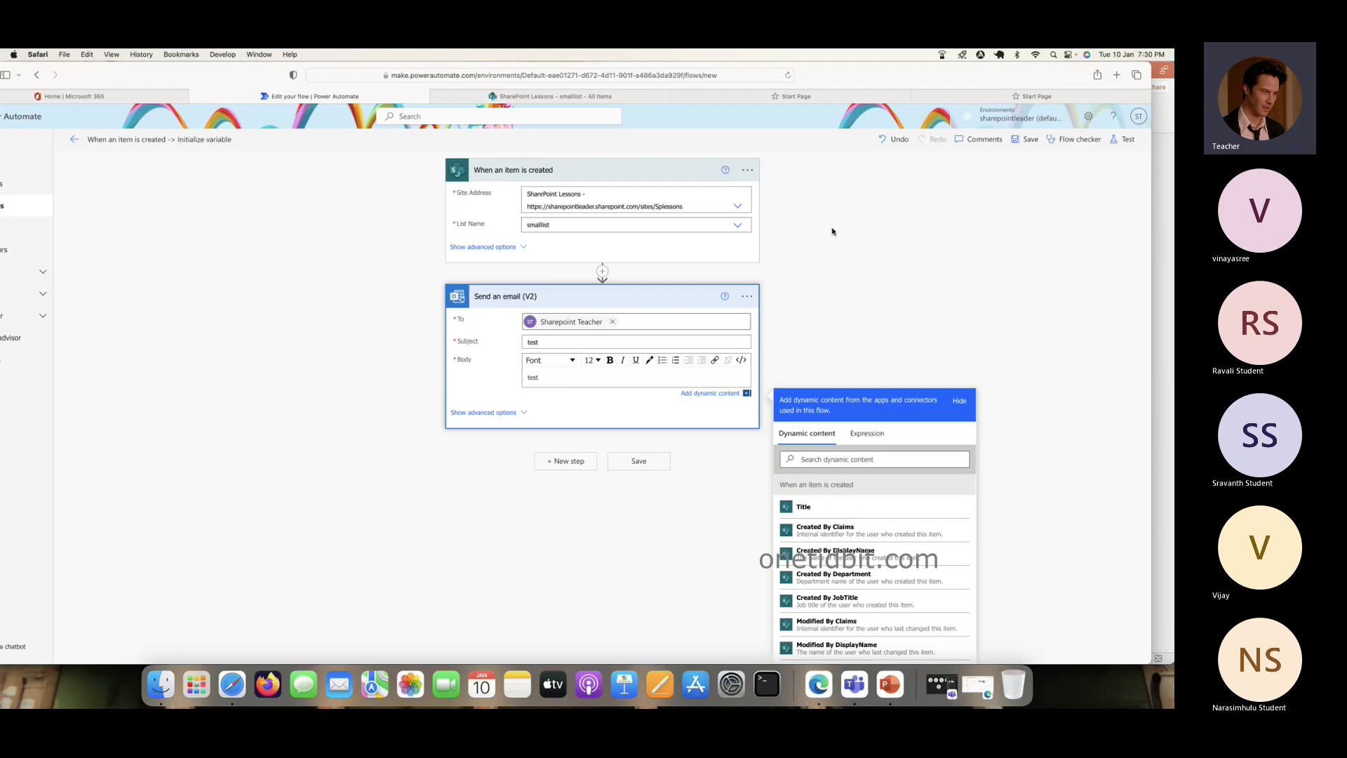
click(748, 171)
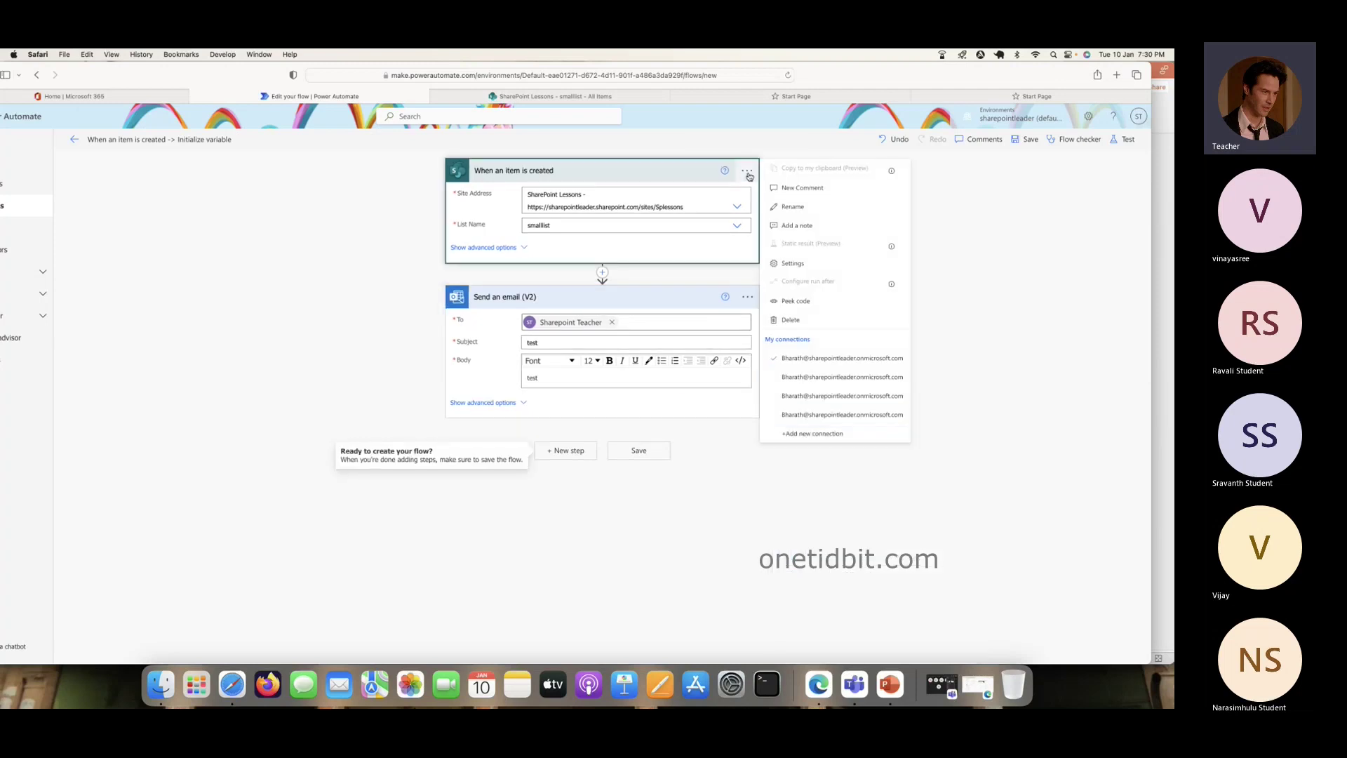
click(827, 263)
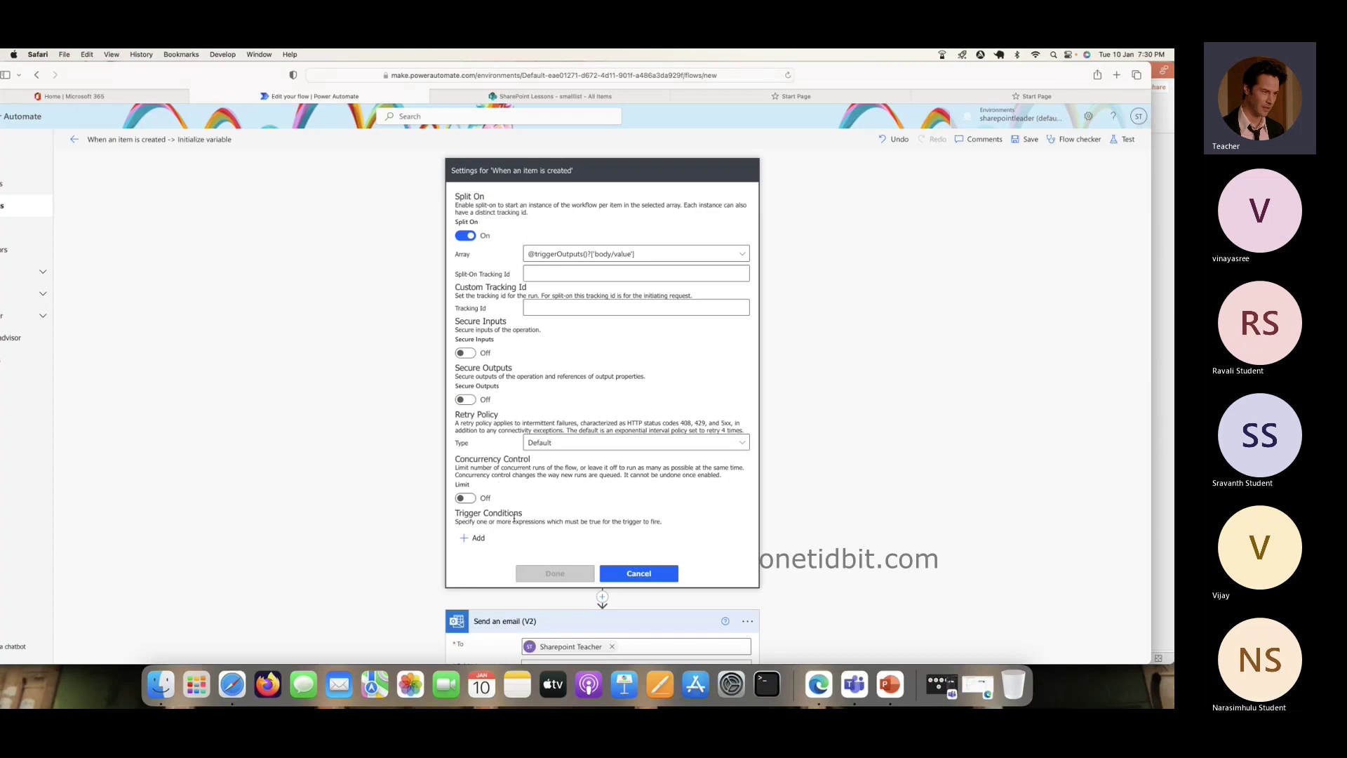
click(479, 539)
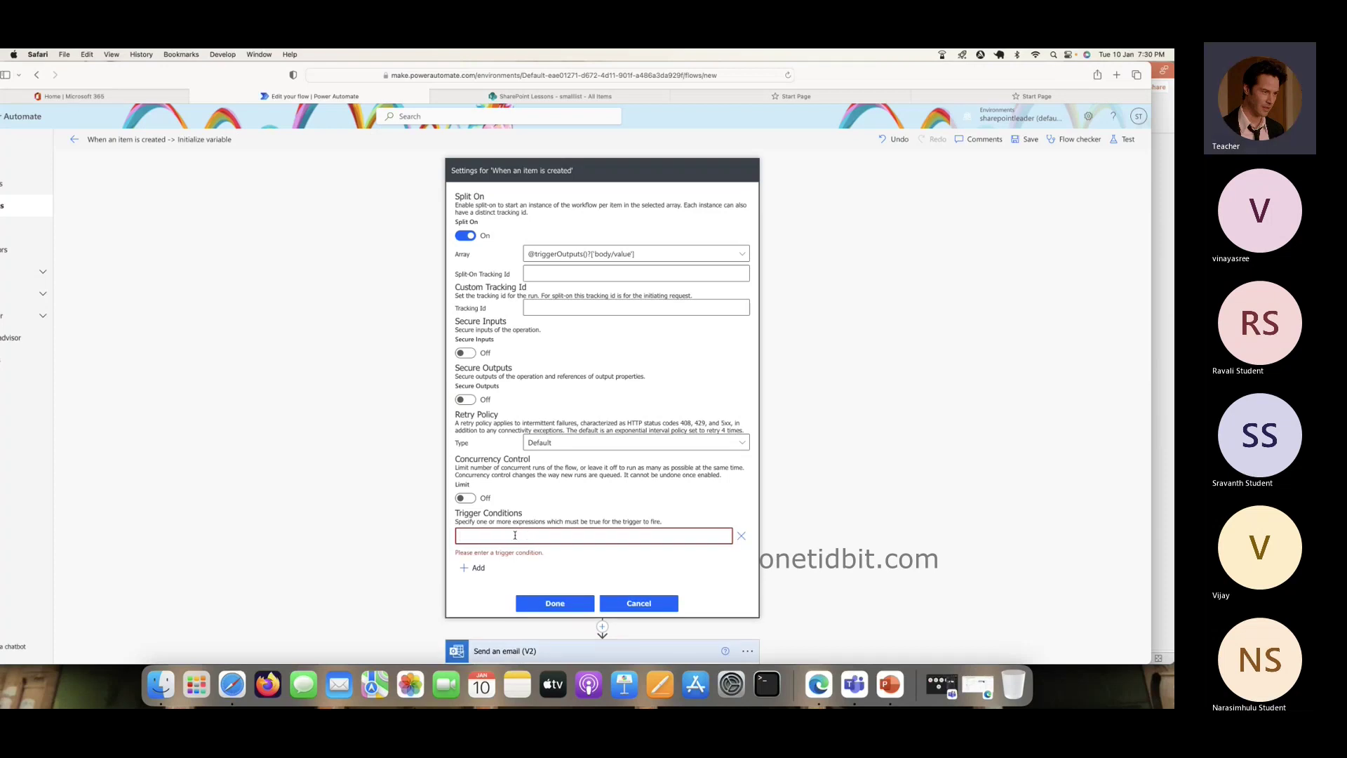
text(equals(triggerBody()?['Status'],true))
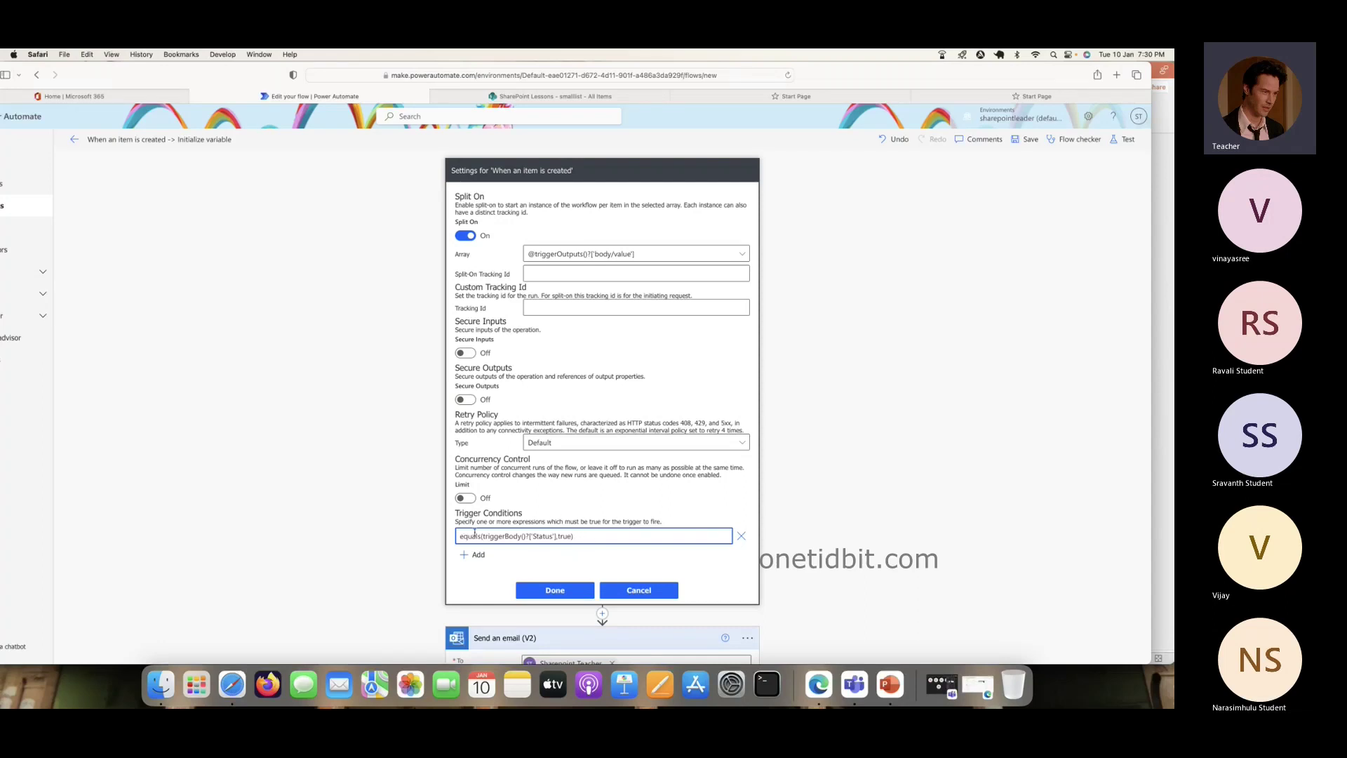
text(@)
drag(662, 525, 456, 521)
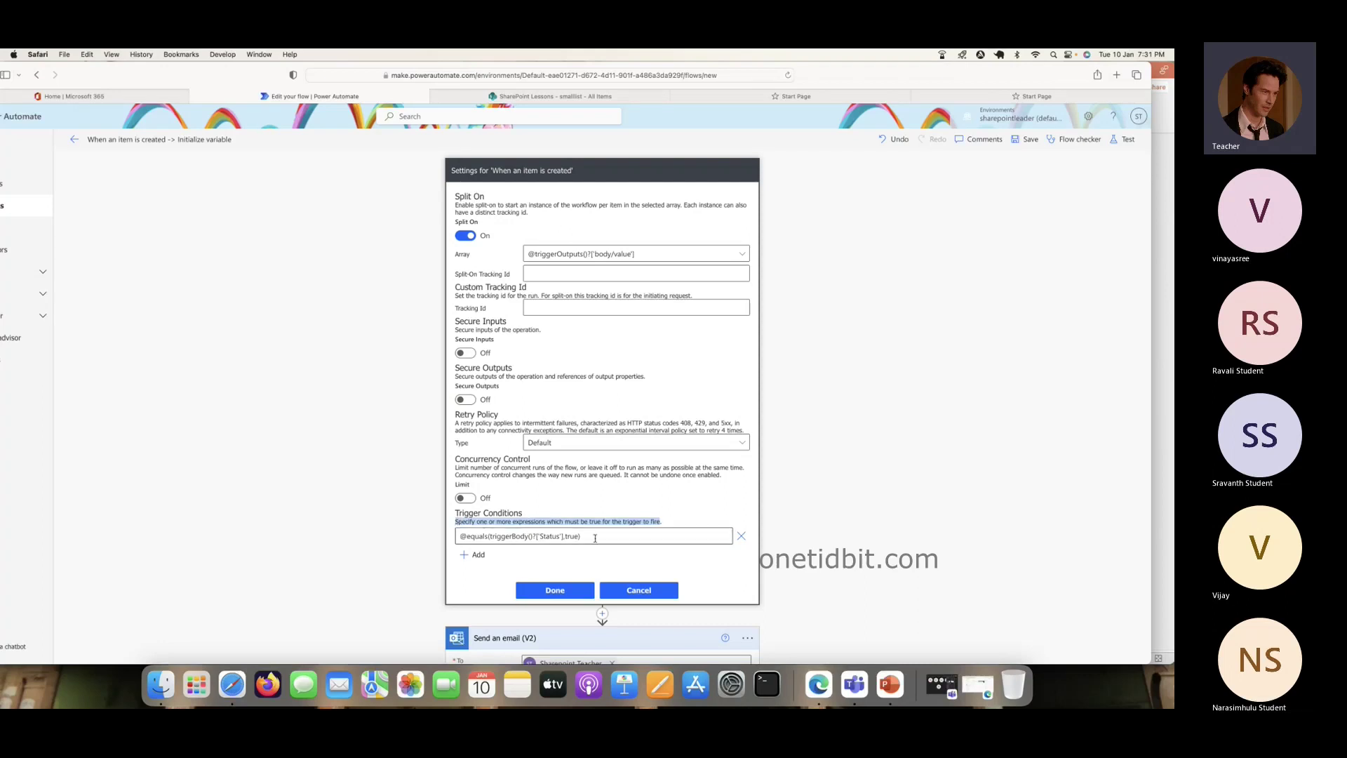
click(473, 535)
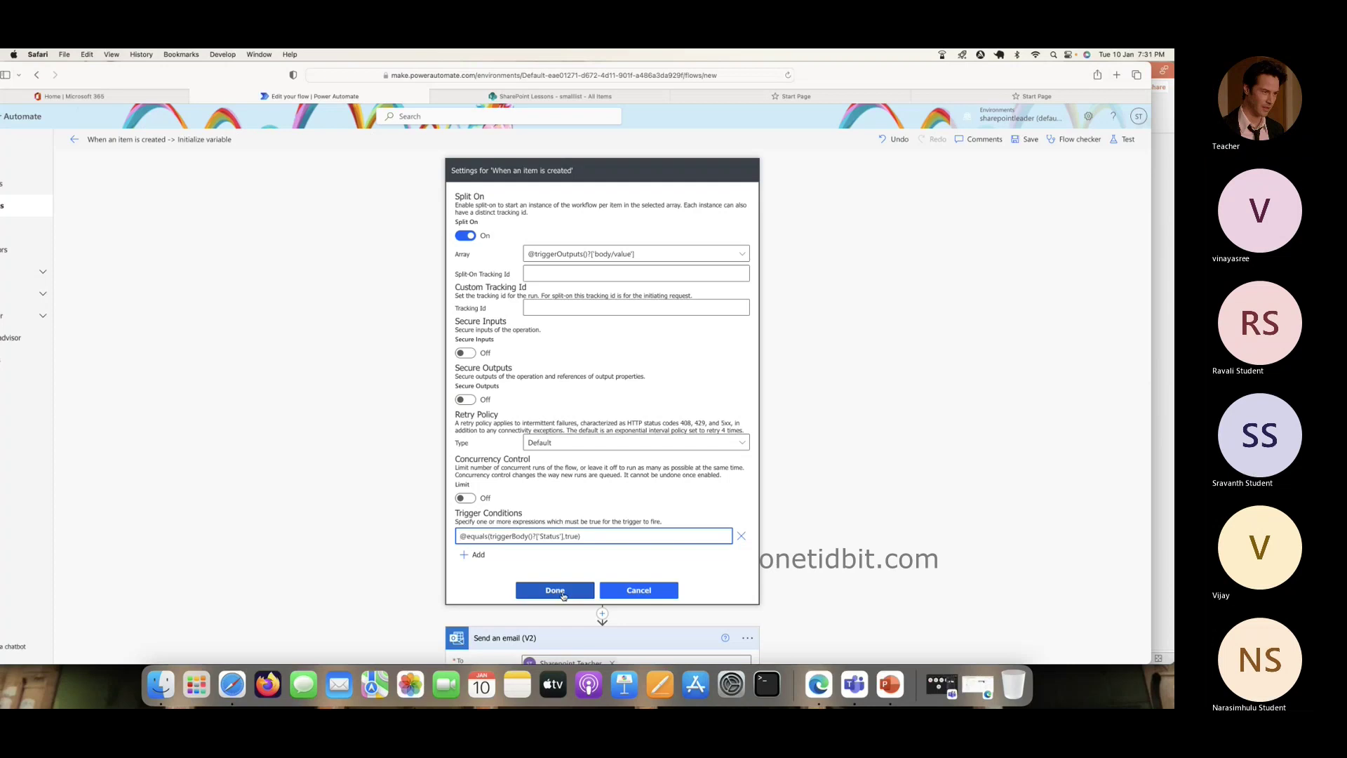
click(563, 595)
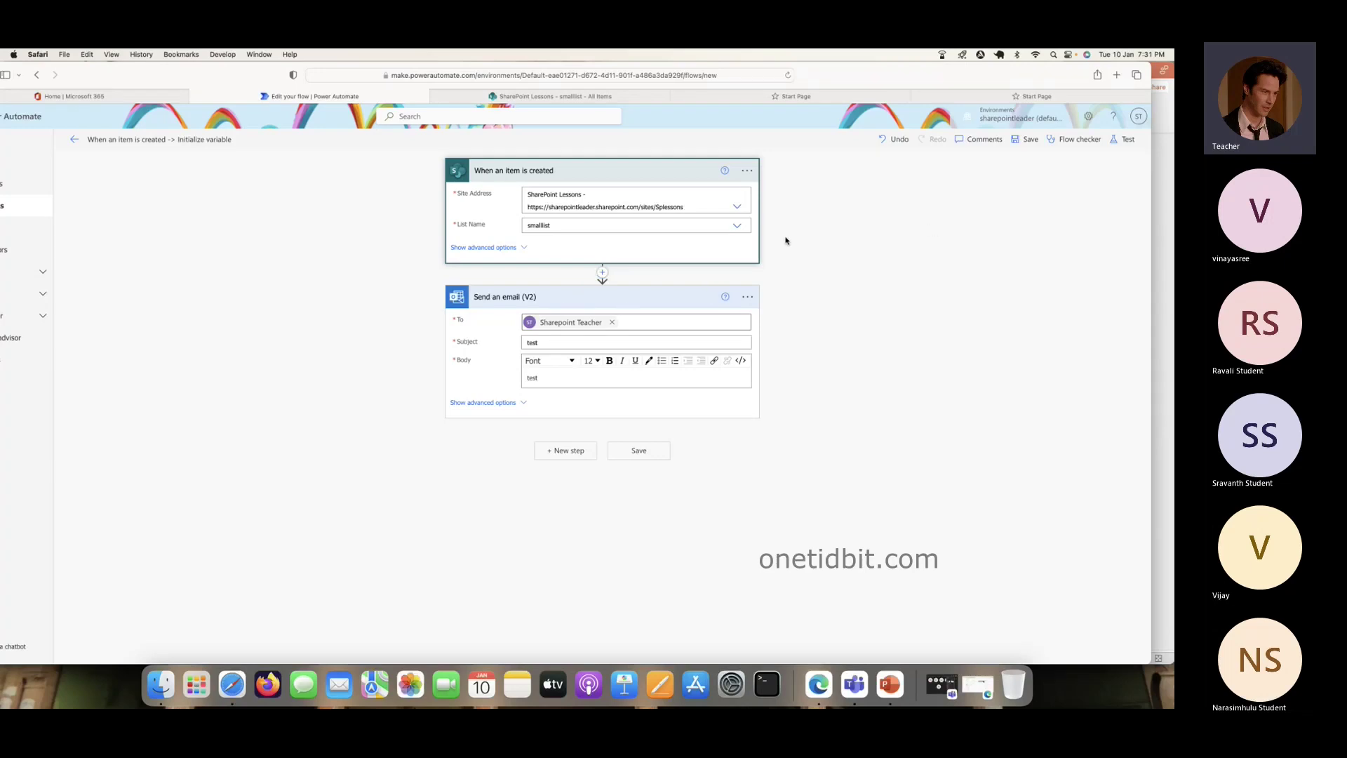
Save the flow and start a manual test waiting for a new smalllist item
click(1124, 139)
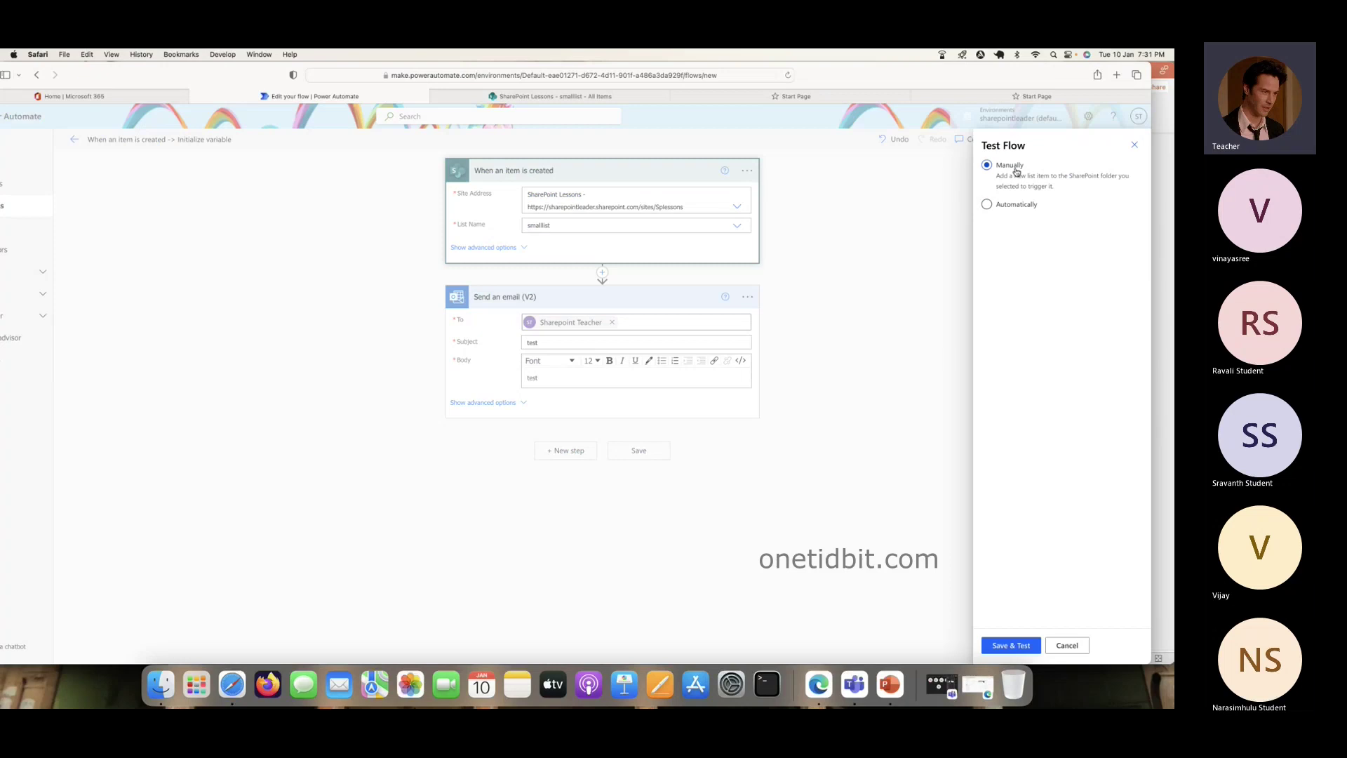
click(1002, 647)
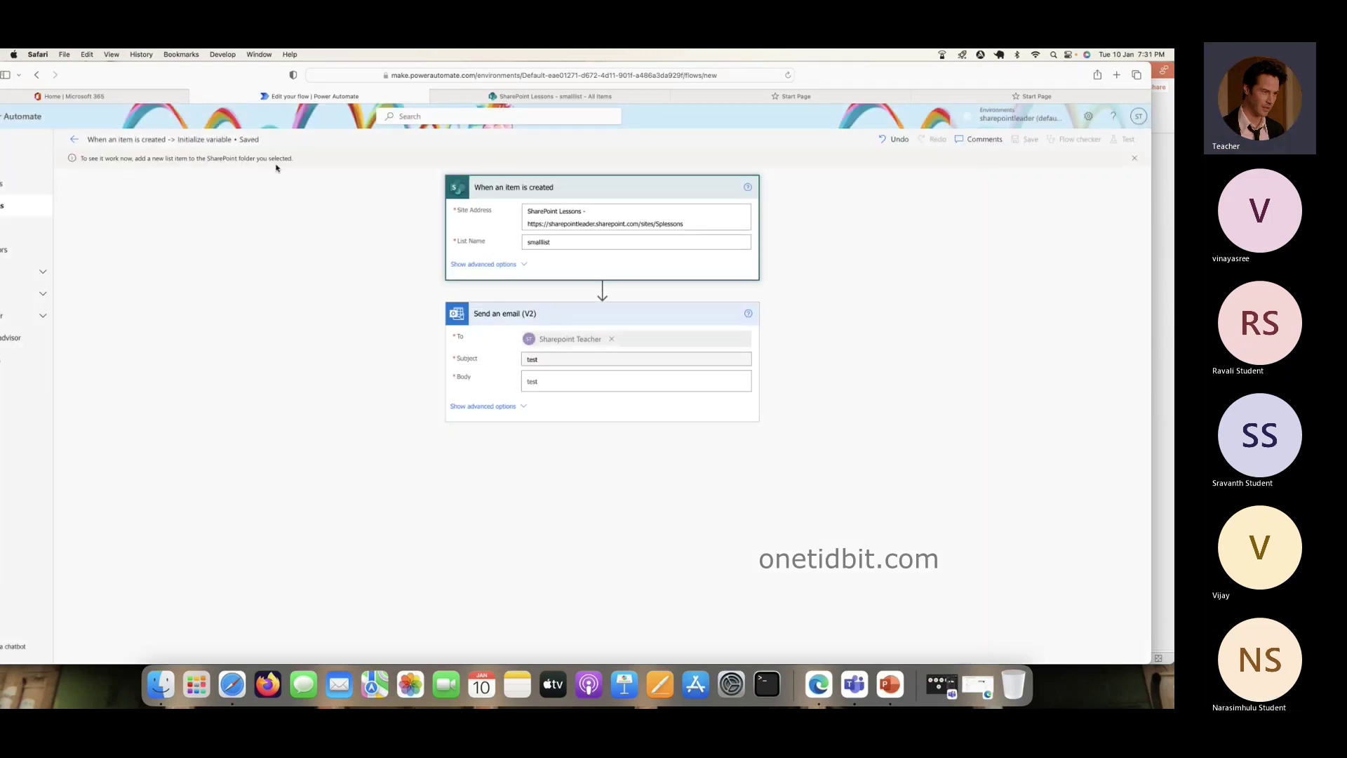
click(594, 97)
Add a 'Project C' item with Status unchecked to smalllist, then return to the flow
click(138, 217)
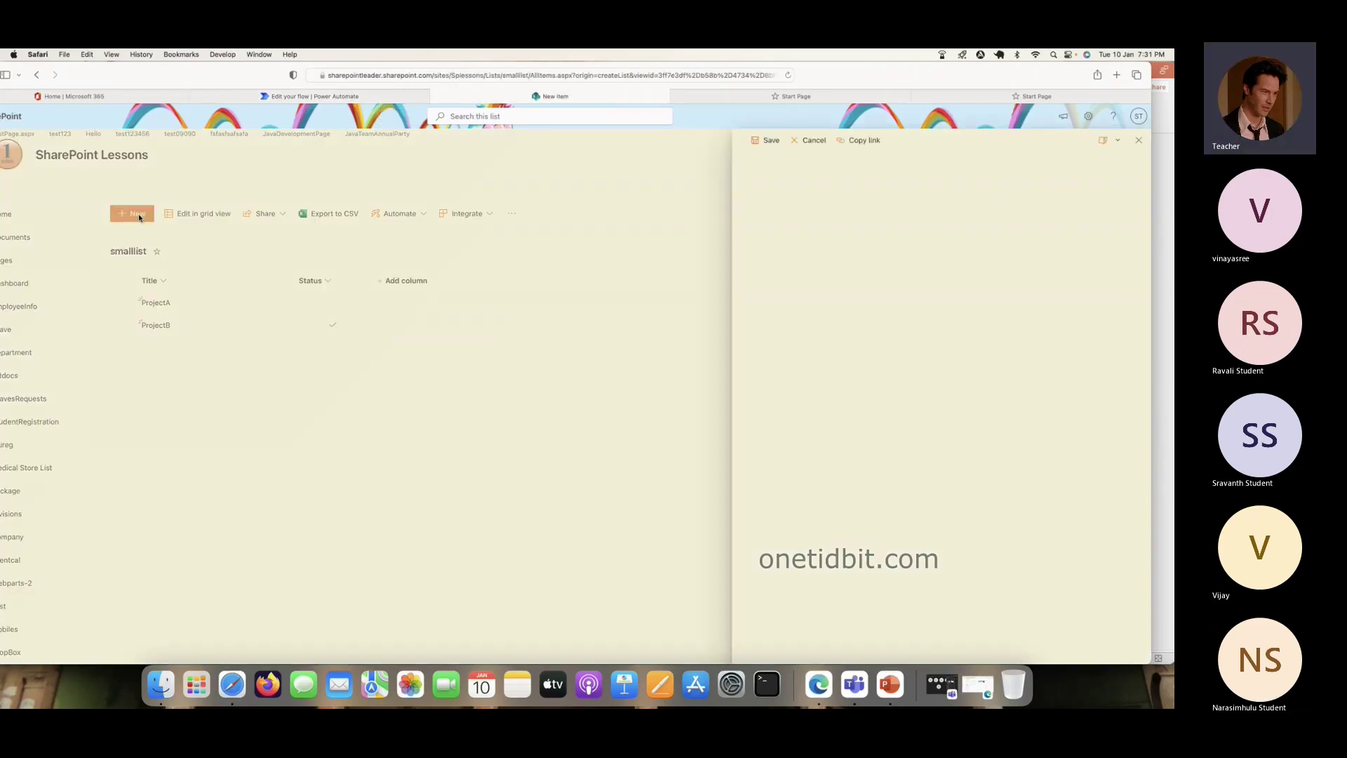
text(Project C)
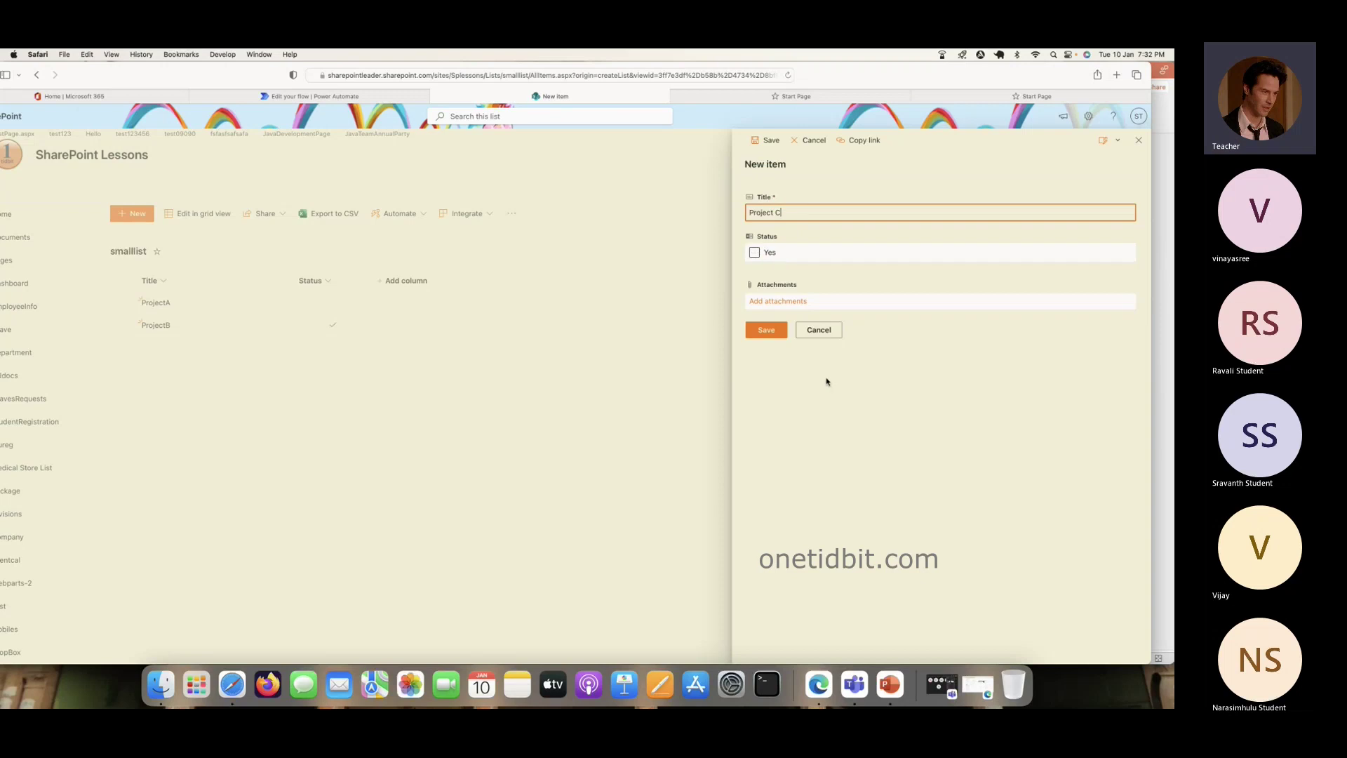
click(764, 331)
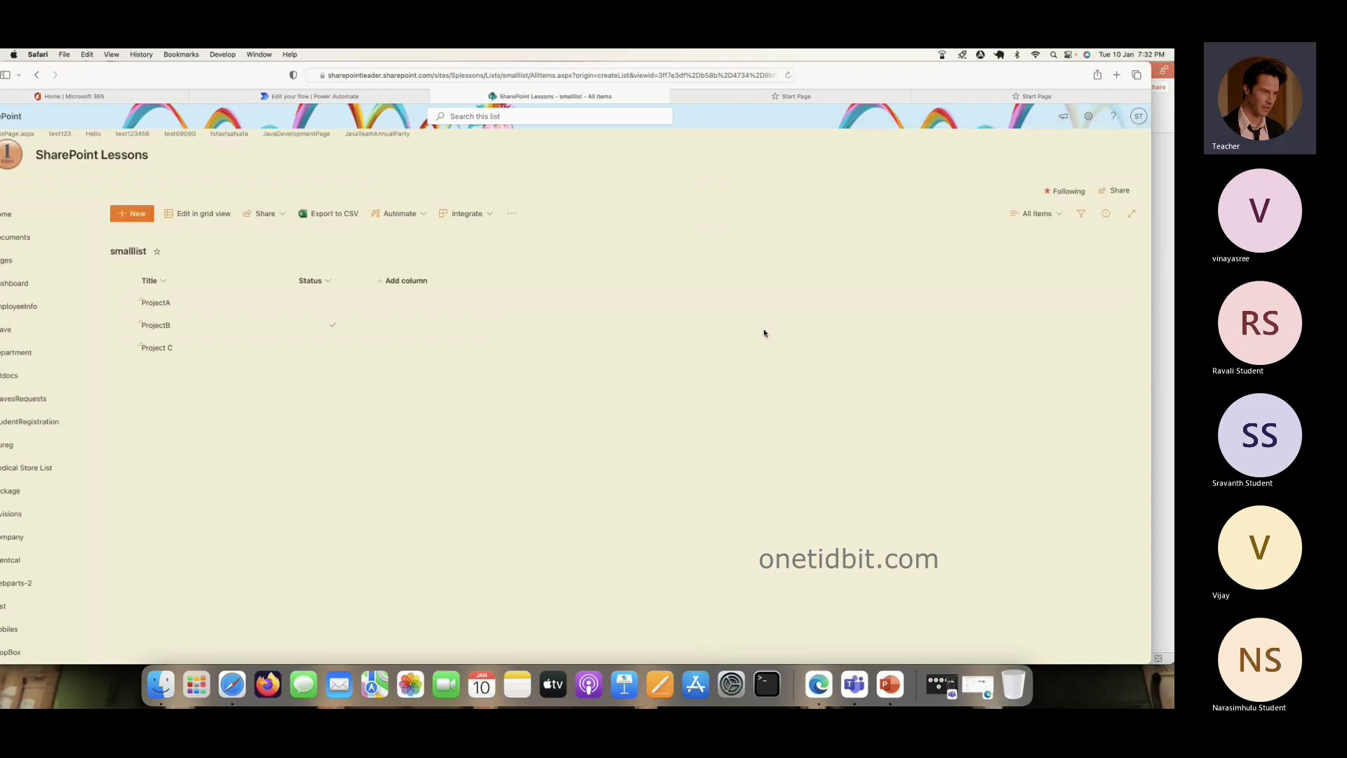
click(347, 97)
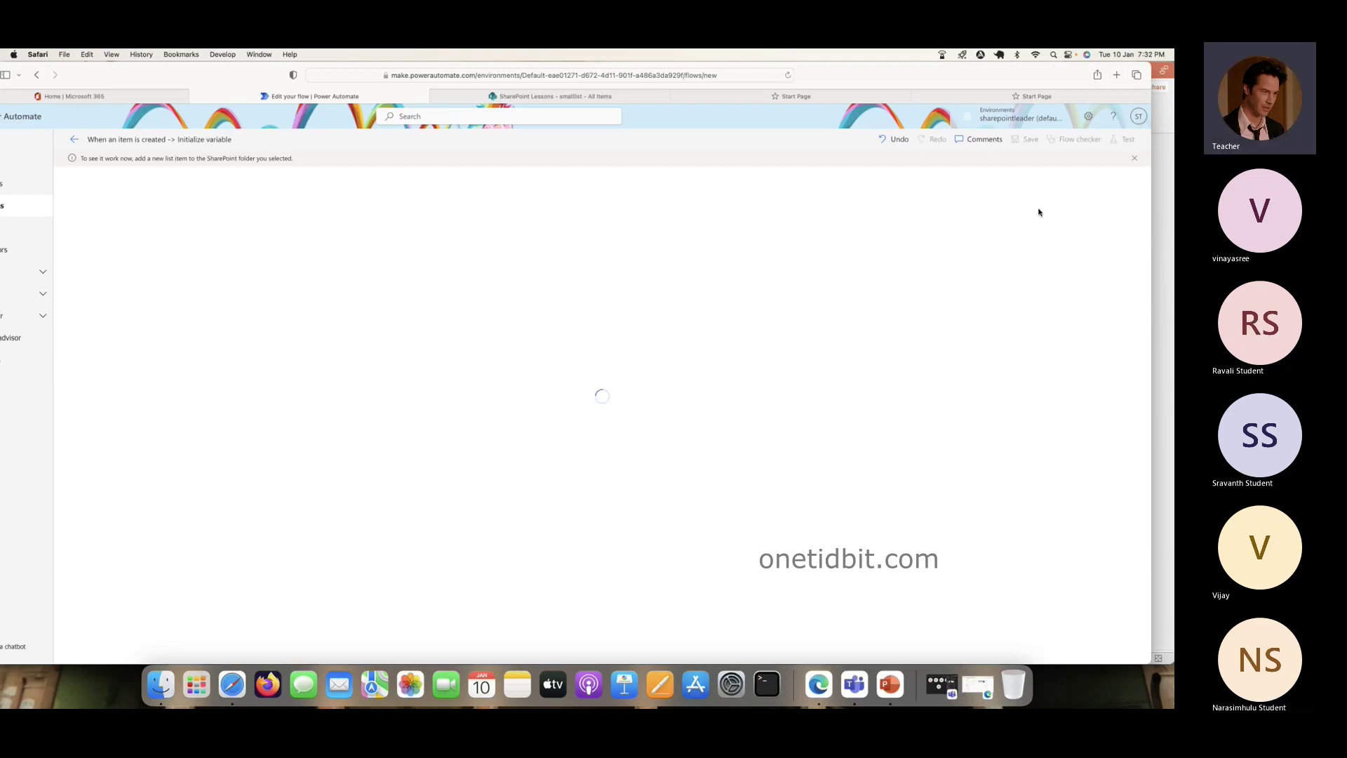
Leave the flow editor for the My flows page and reload the cloud flows list
click(1138, 160)
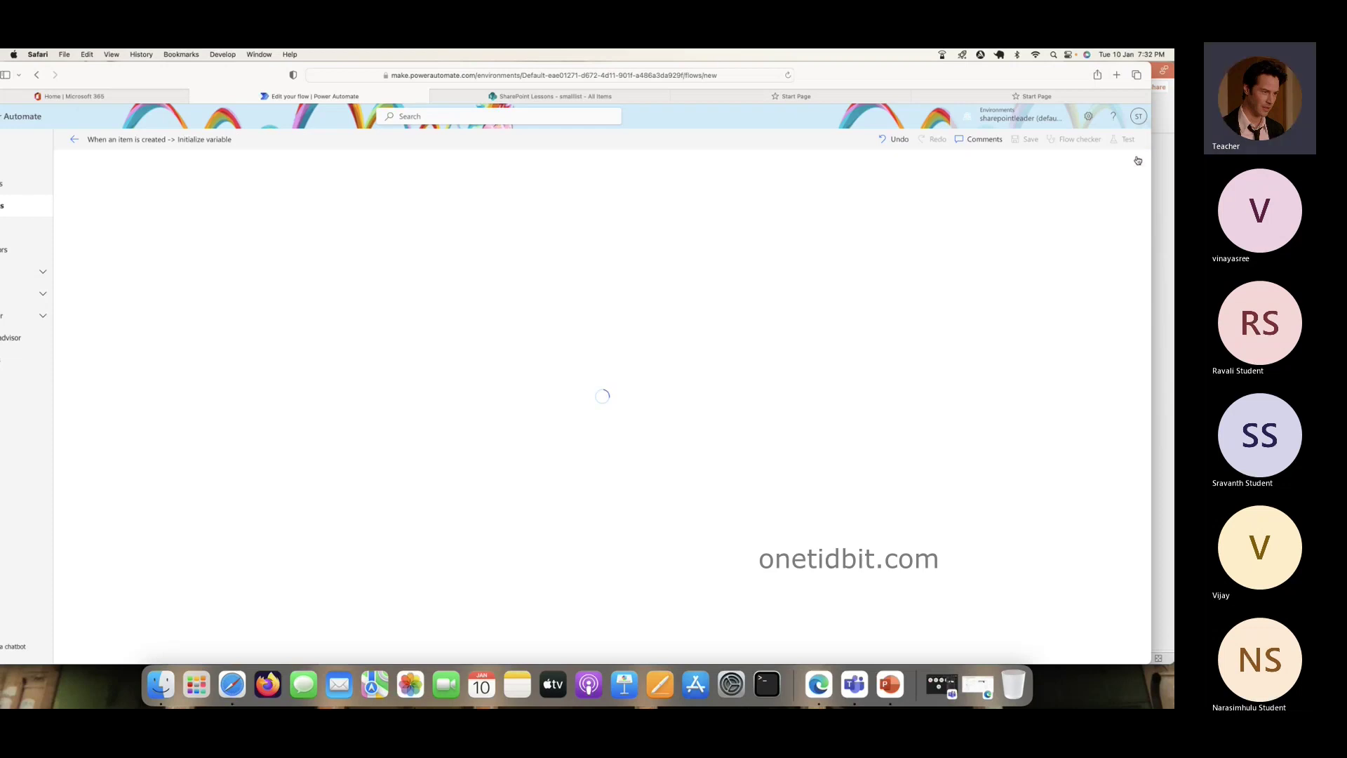
click(78, 142)
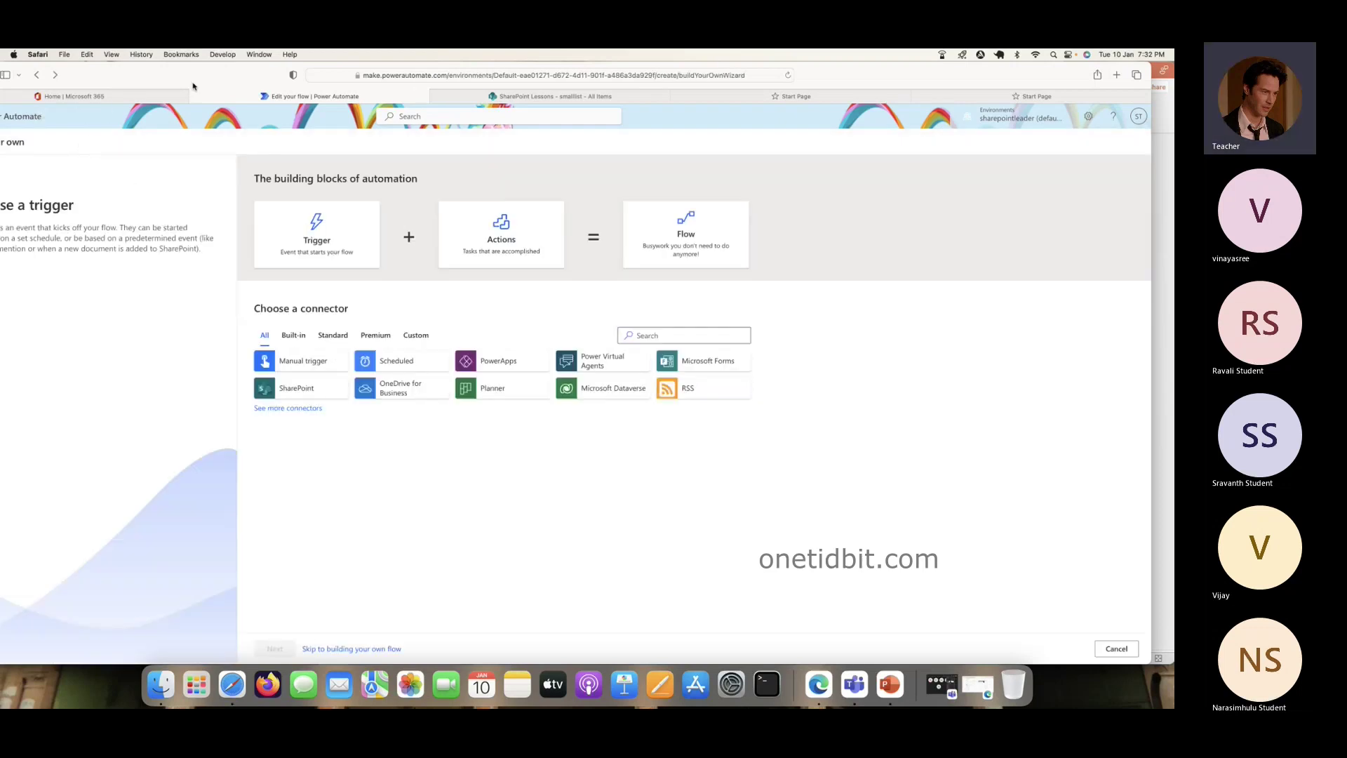
drag(193, 78, 249, 78)
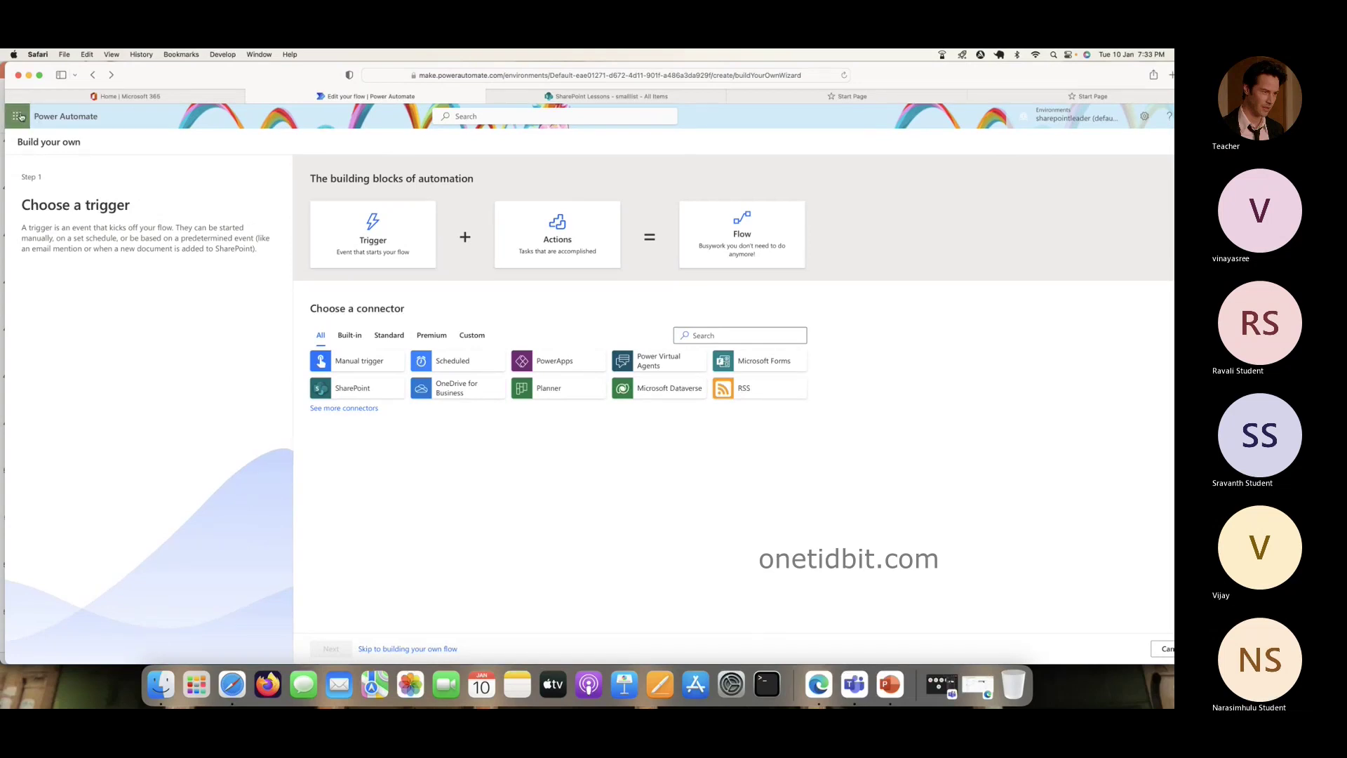
click(19, 118)
click(287, 207)
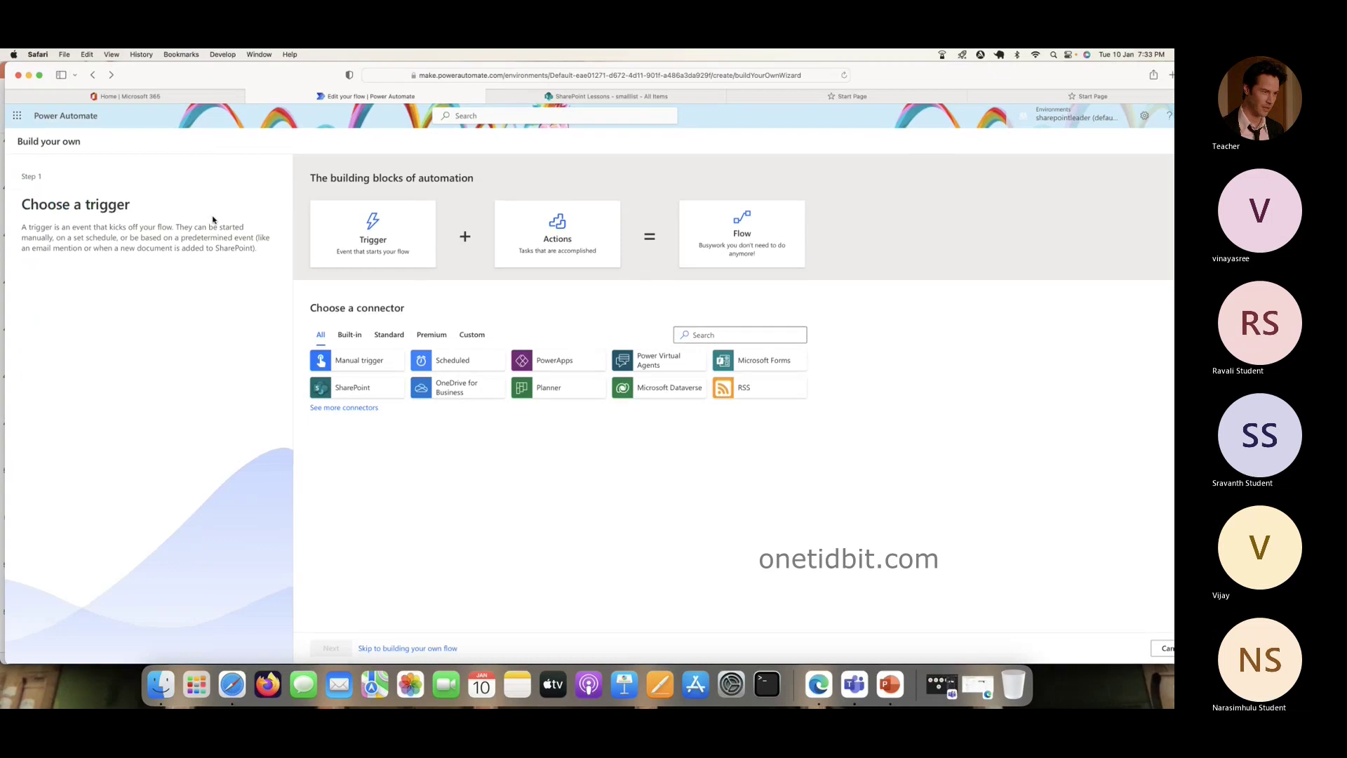
click(398, 649)
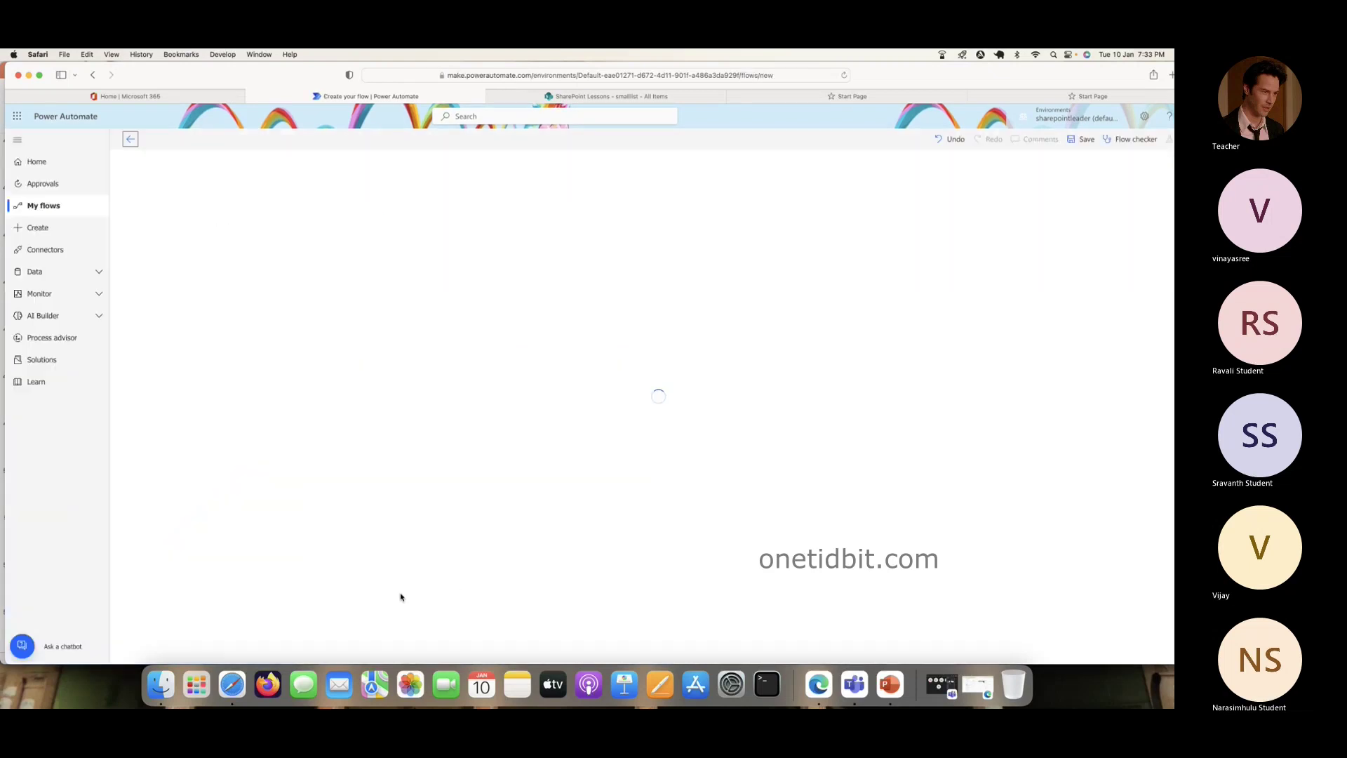
click(52, 208)
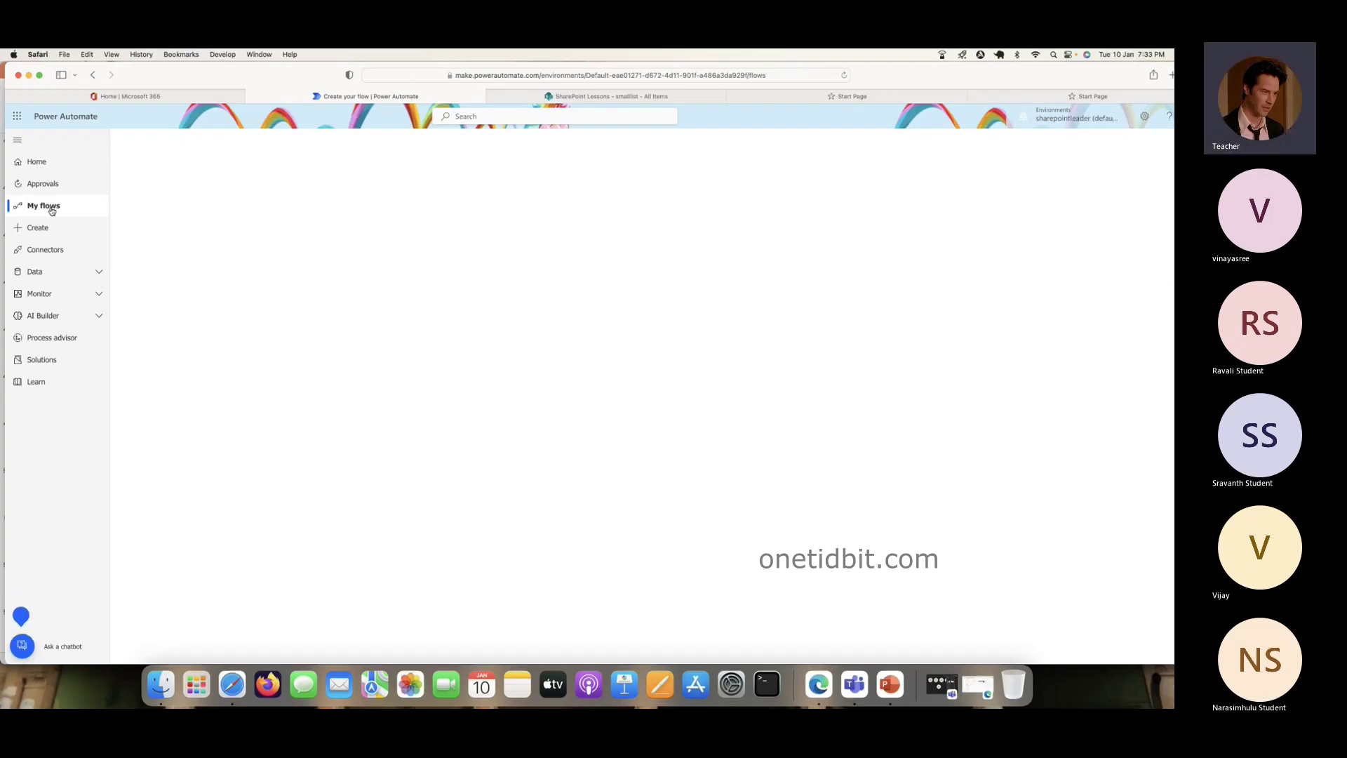
click(41, 225)
click(44, 208)
click(843, 76)
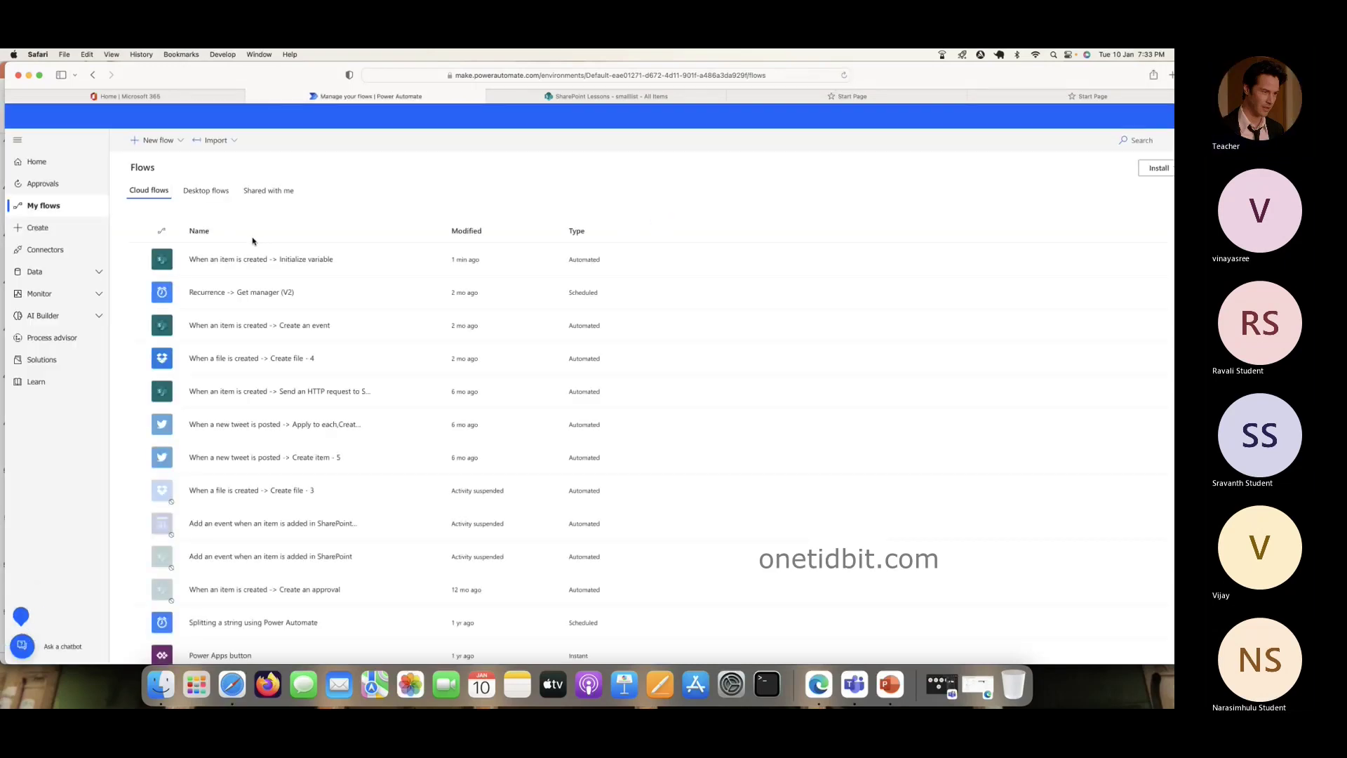
Open the item-created flow and review its Status-equals-true trigger condition without changes
click(393, 261)
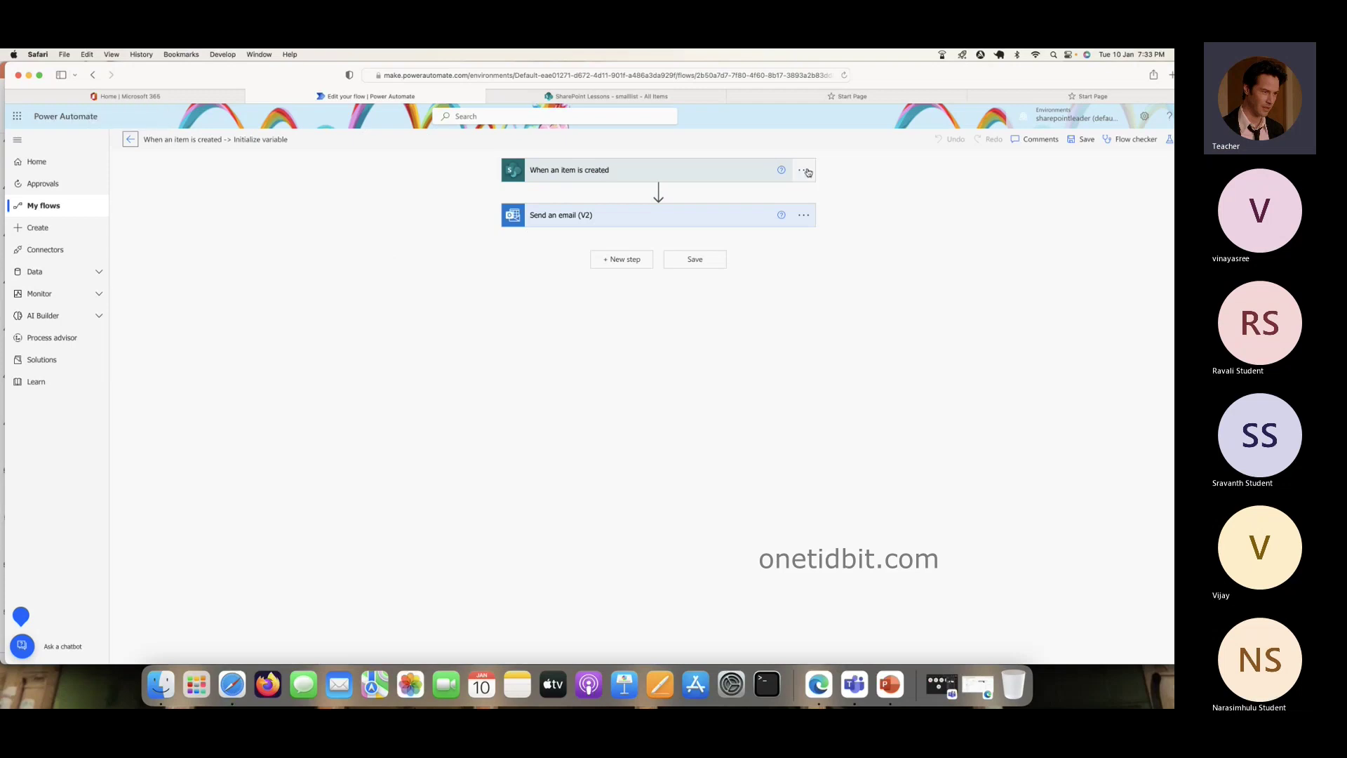
click(803, 170)
click(885, 265)
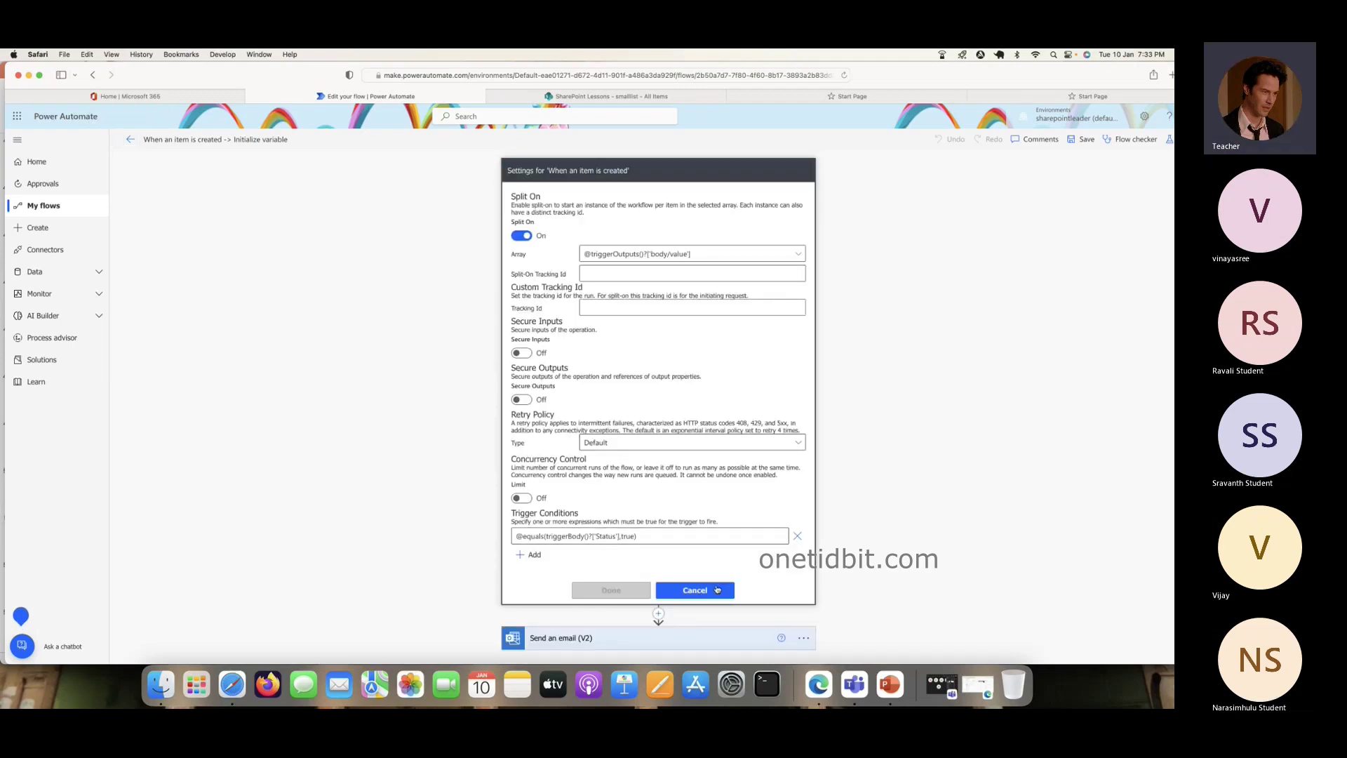
click(716, 590)
Start a manual test of the flow that waits for a new list item
drag(1095, 76, 1032, 76)
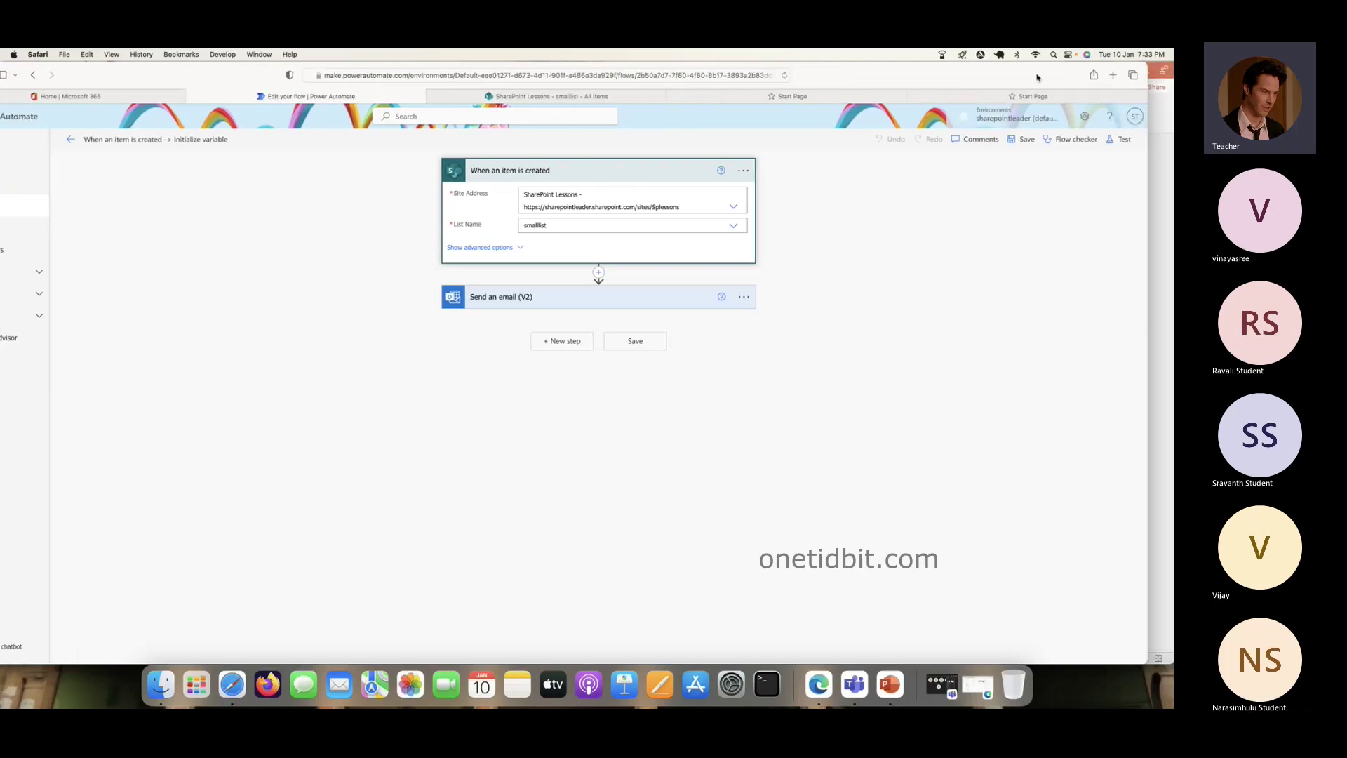
click(1120, 138)
click(1018, 167)
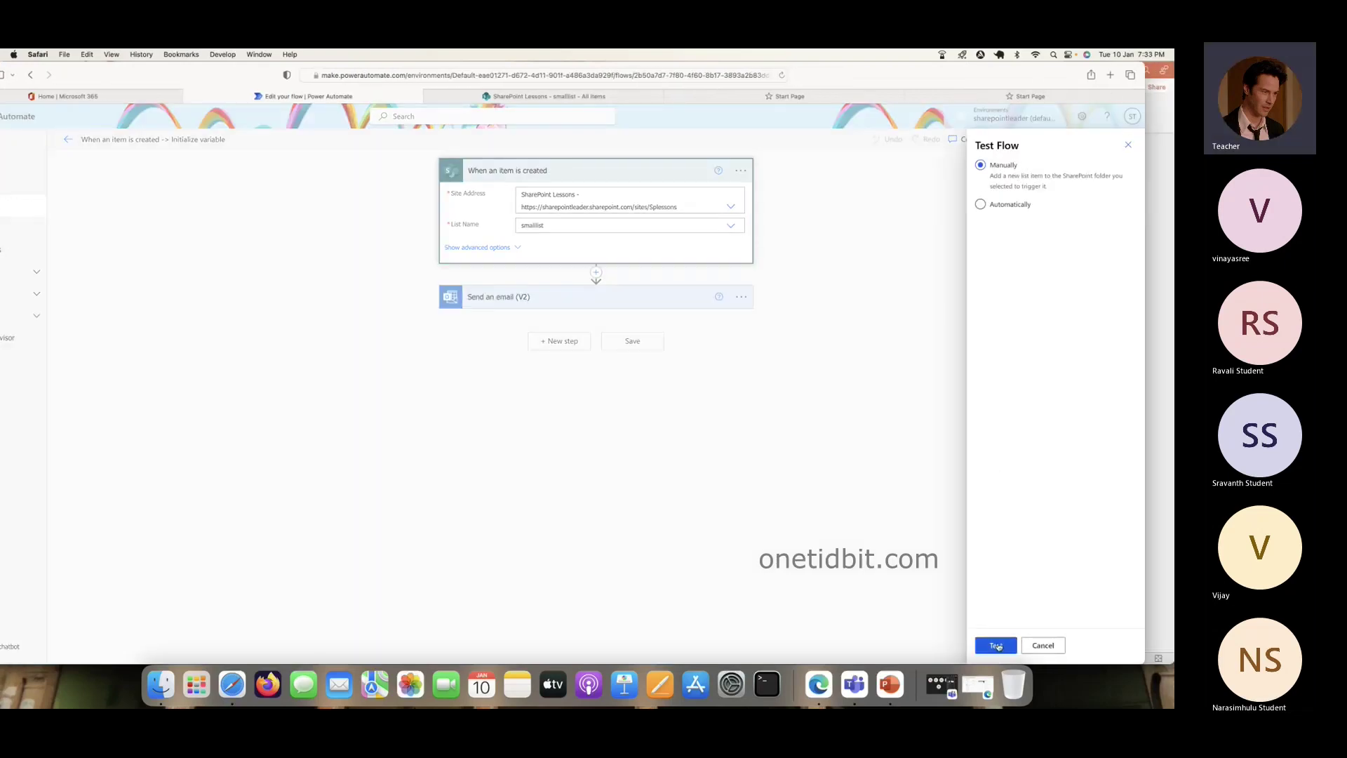
click(996, 645)
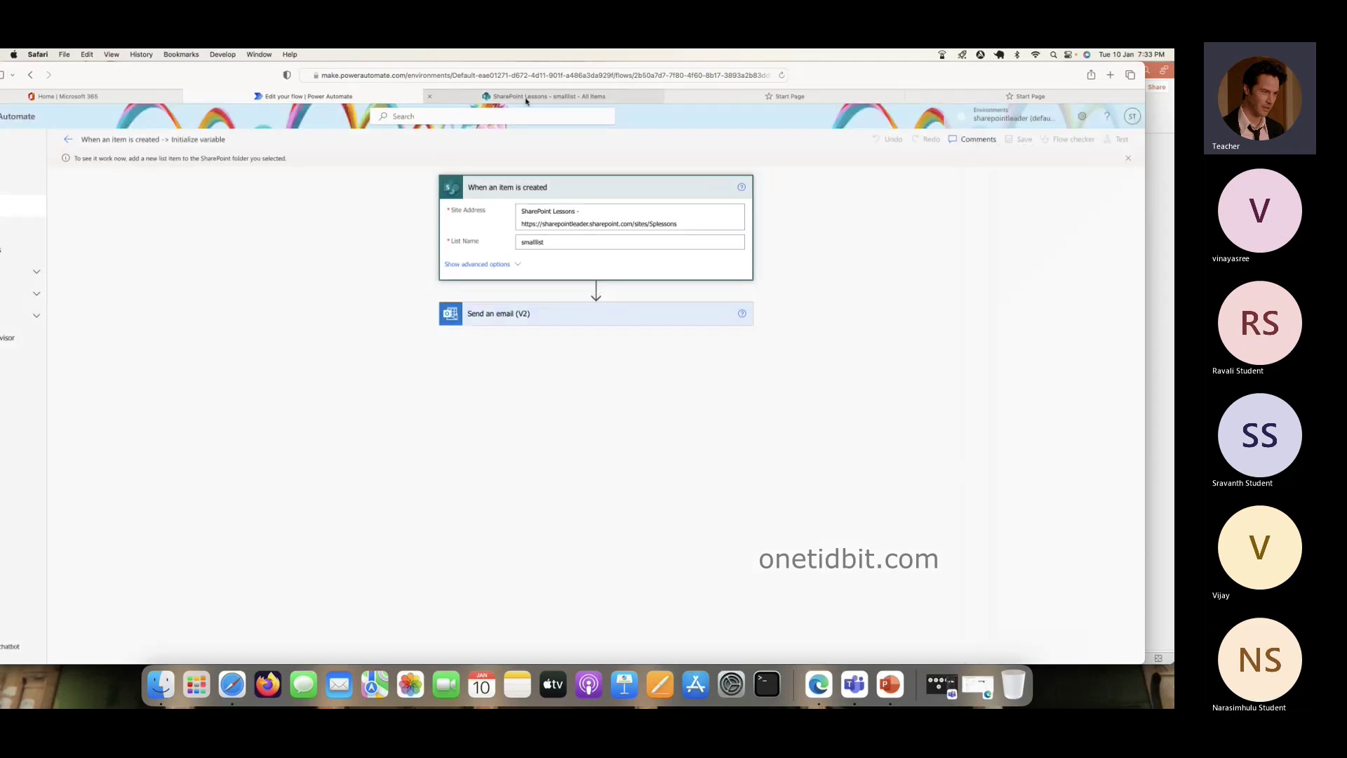
Add a 'Project D' item with Status Yes to the SharePoint list, then return to the flow's run
click(463, 96)
click(126, 213)
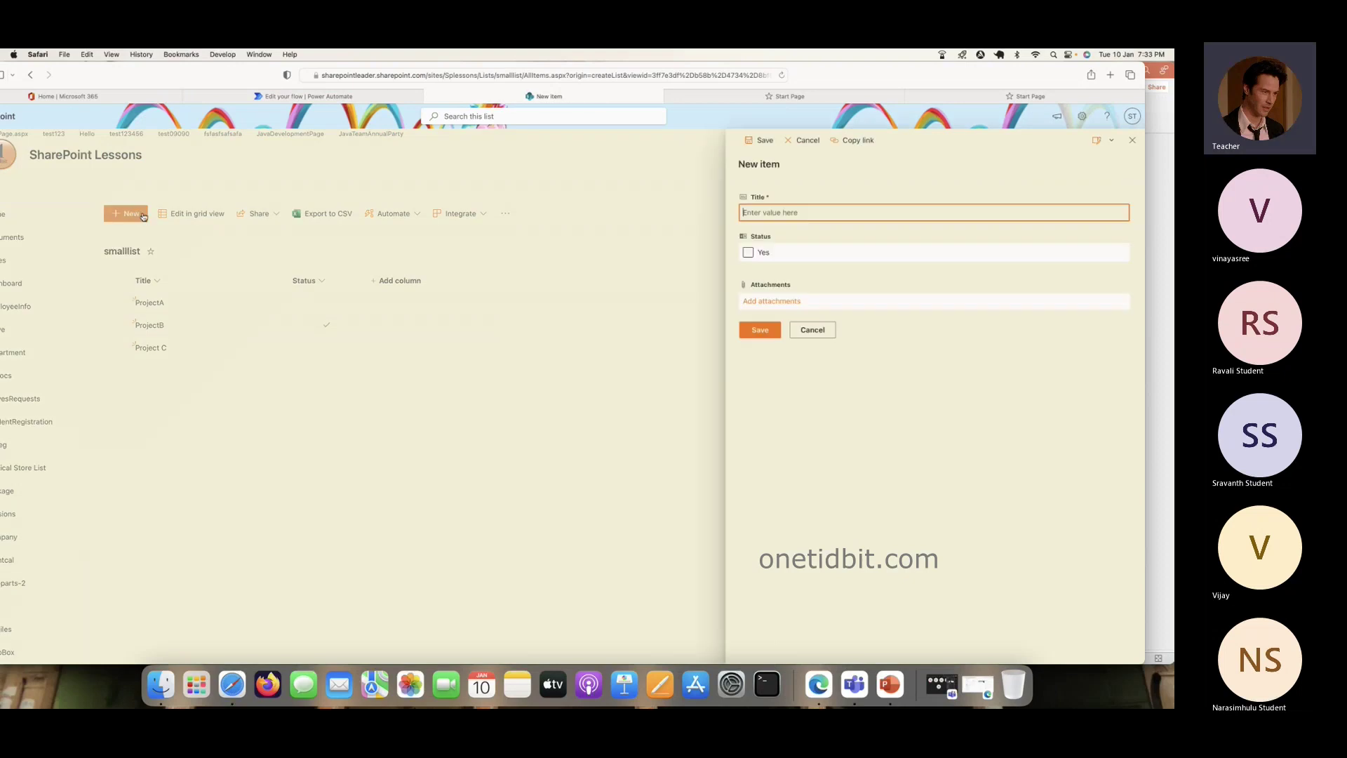
text(Pr)
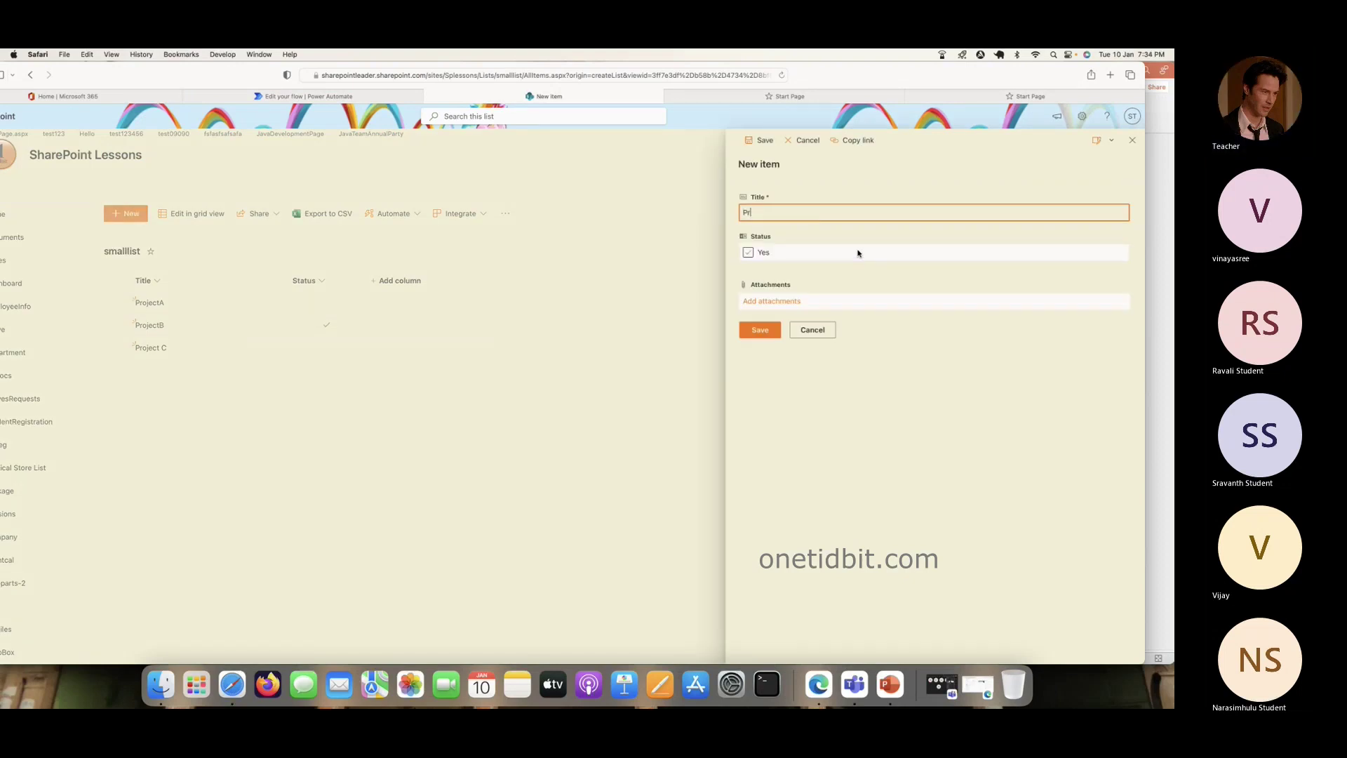
text(oject D)
click(748, 253)
click(760, 329)
click(329, 96)
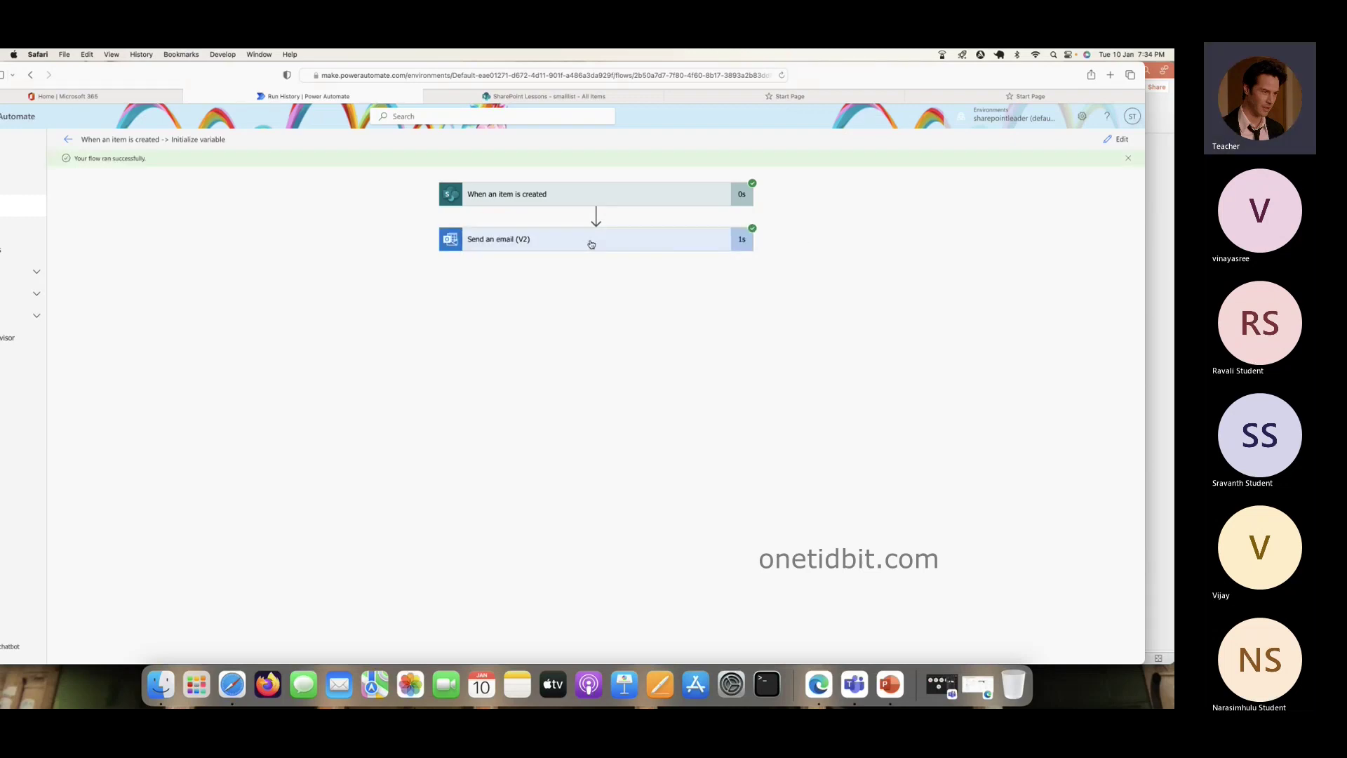
Open Outlook from Microsoft 365 to confirm the 'test' email arrived, then return to Power Automate
drag(257, 78, 313, 78)
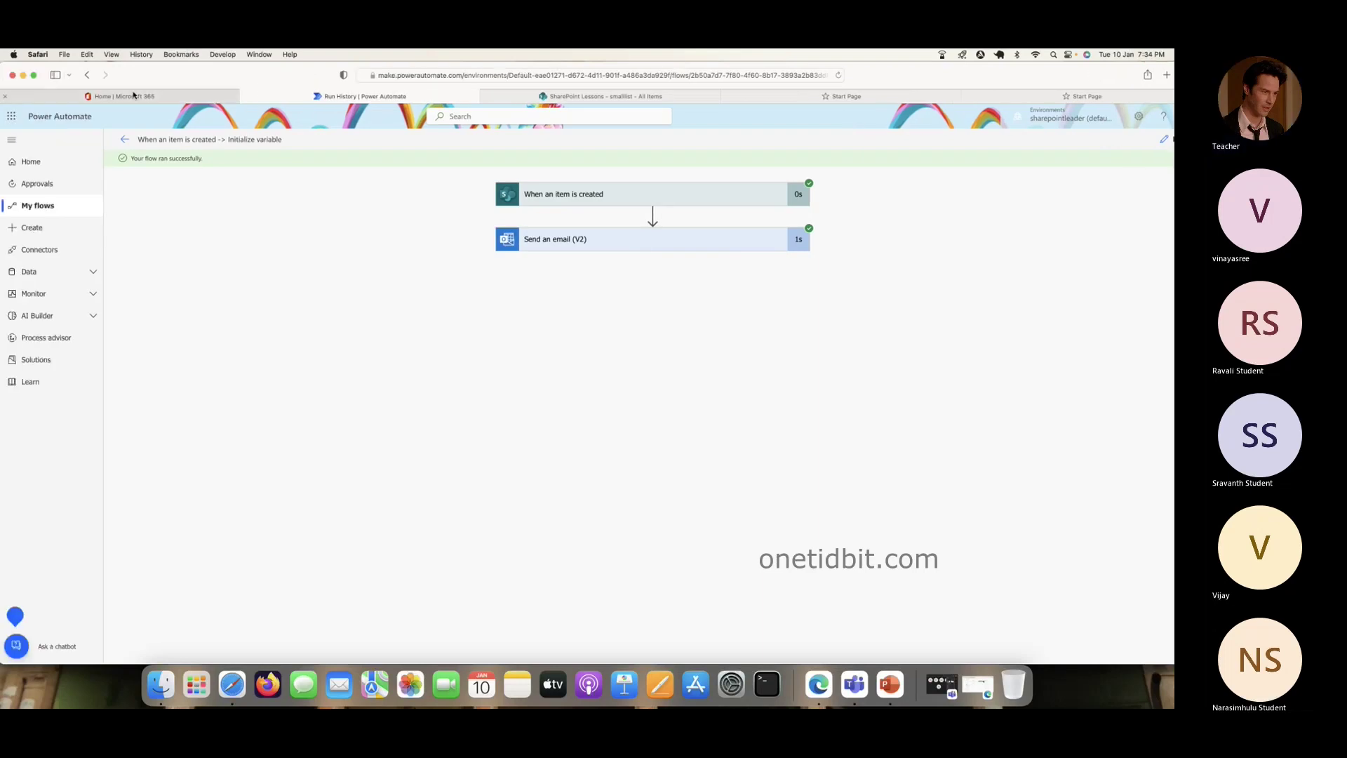
click(112, 96)
click(8, 116)
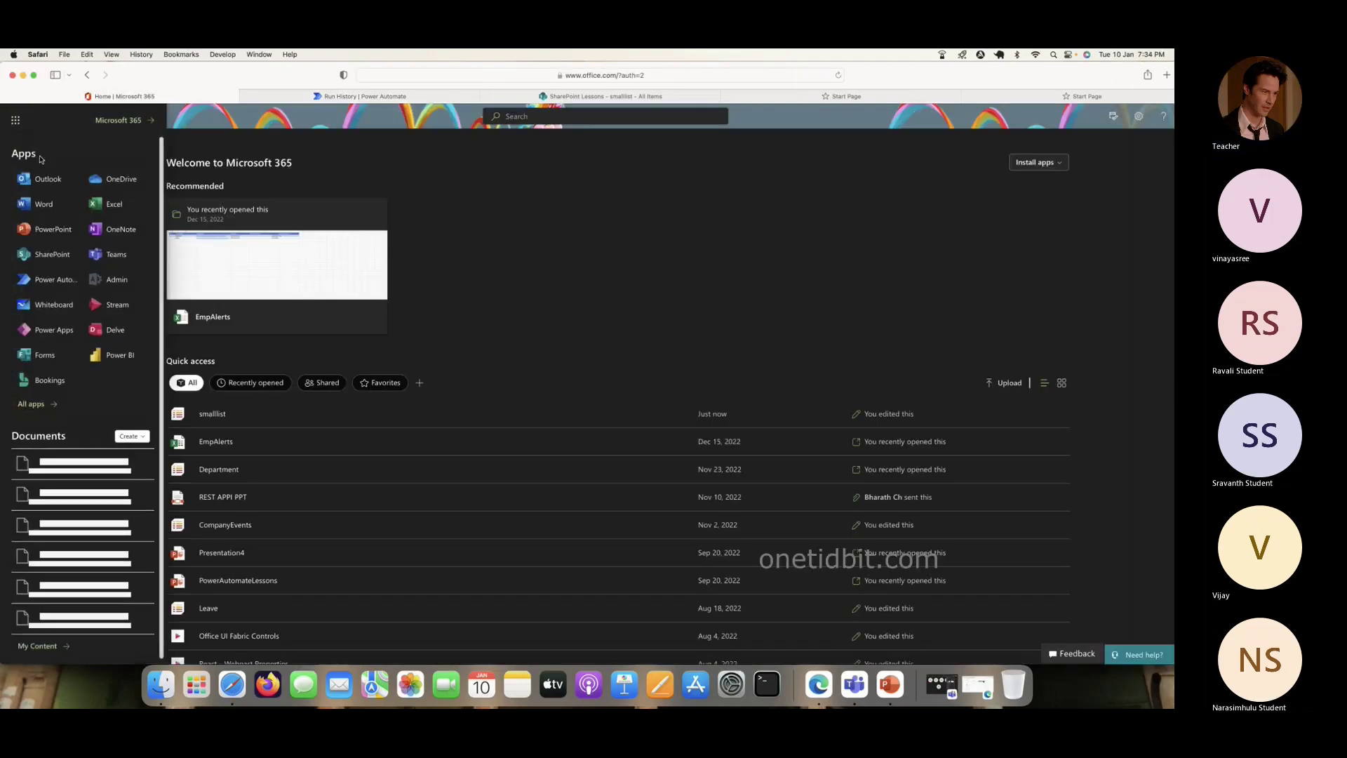
click(46, 180)
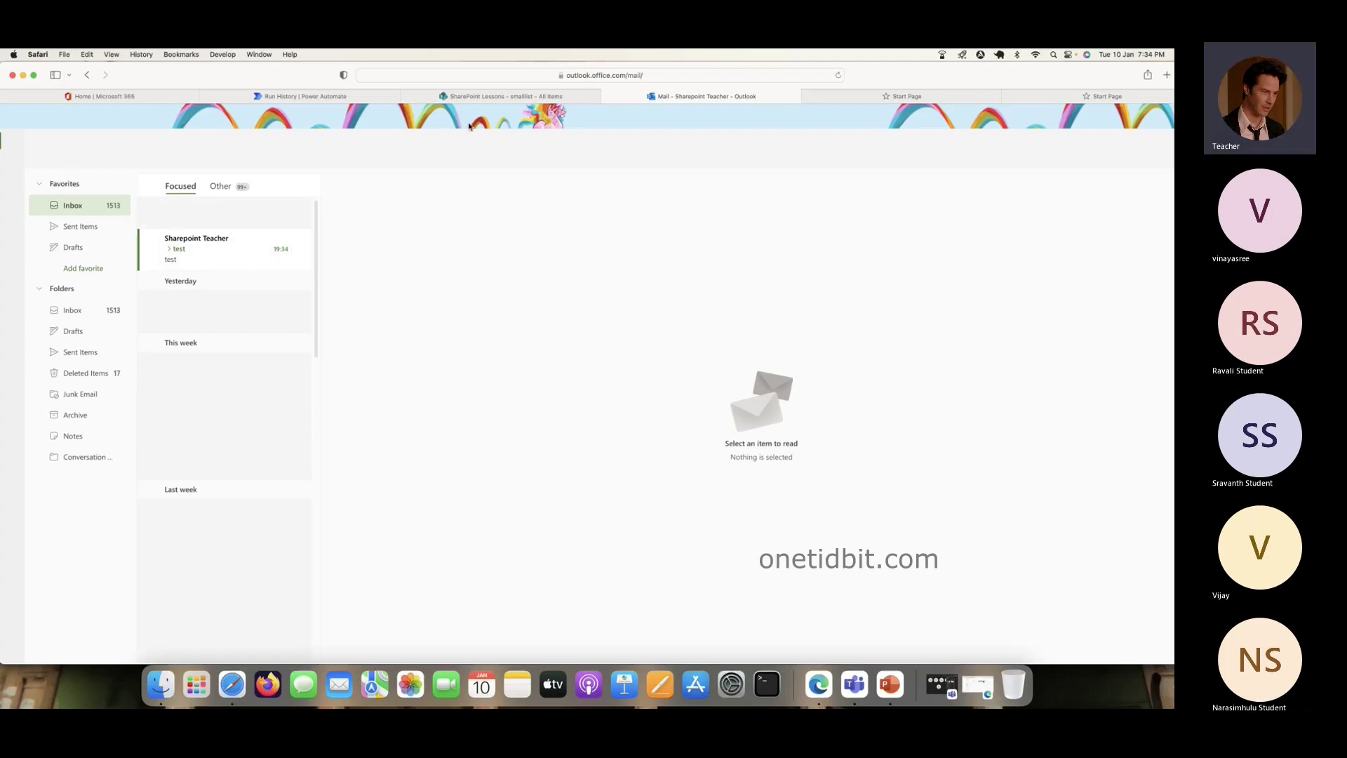
click(318, 98)
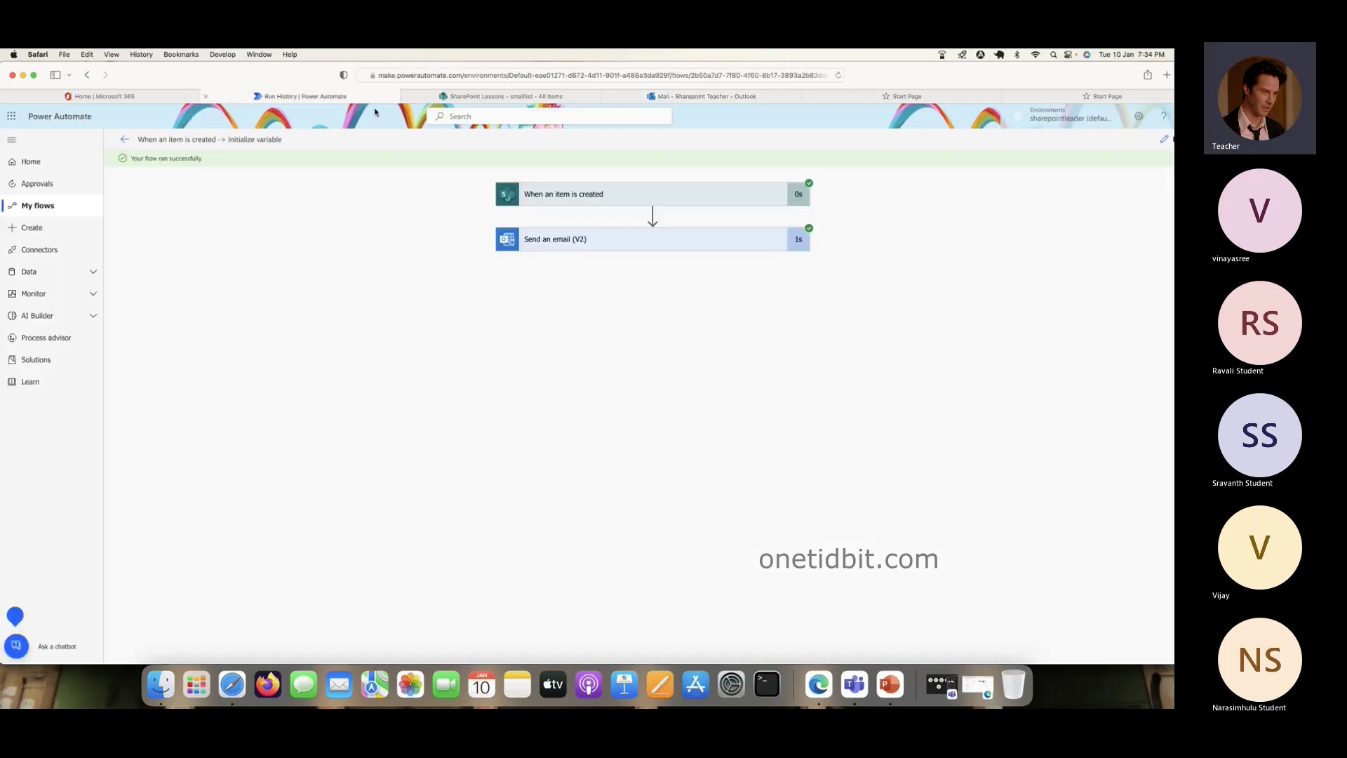
Inspect the trigger's run inputs and outputs, then open the trigger settings in edit mode
click(730, 195)
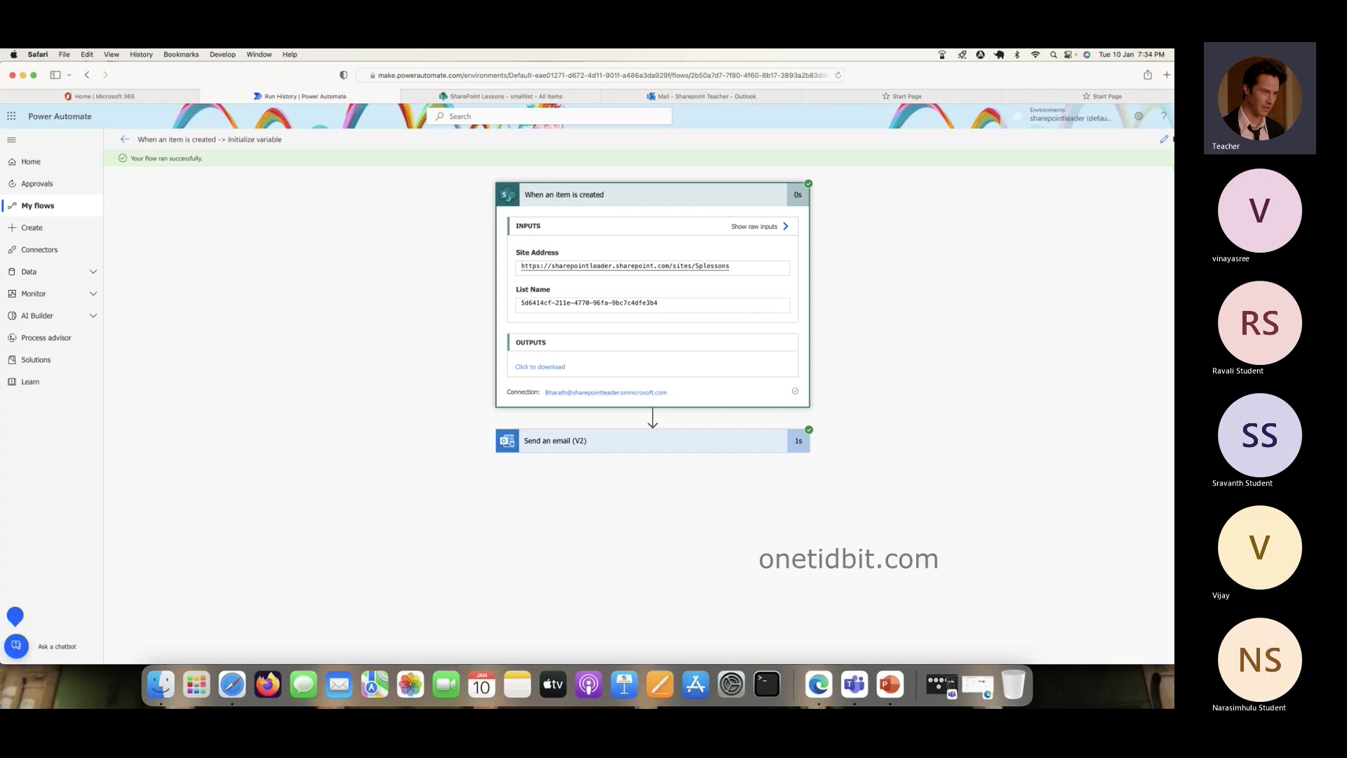
click(1166, 139)
click(797, 170)
click(870, 263)
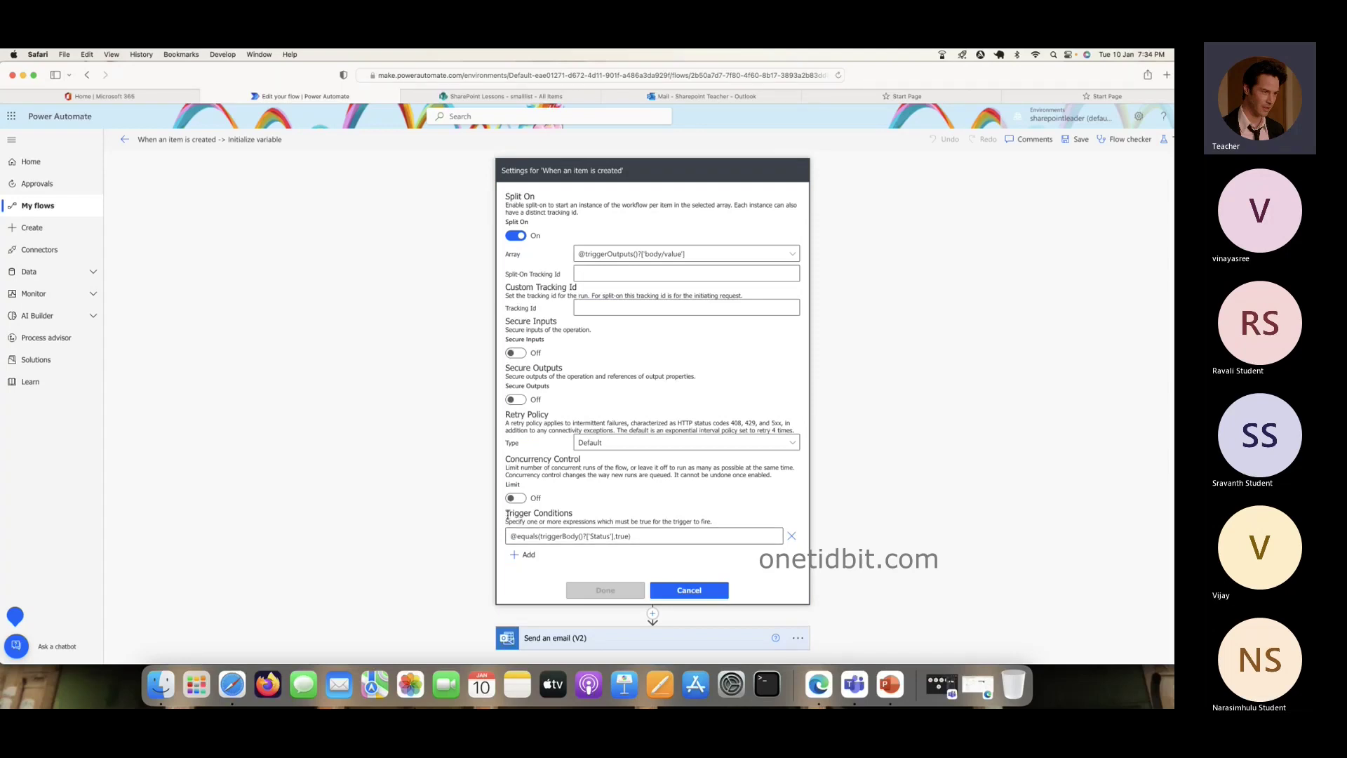
Review the full Status trigger condition expression, cancel unchanged, and go back to My flows
drag(507, 513, 566, 515)
click(510, 536)
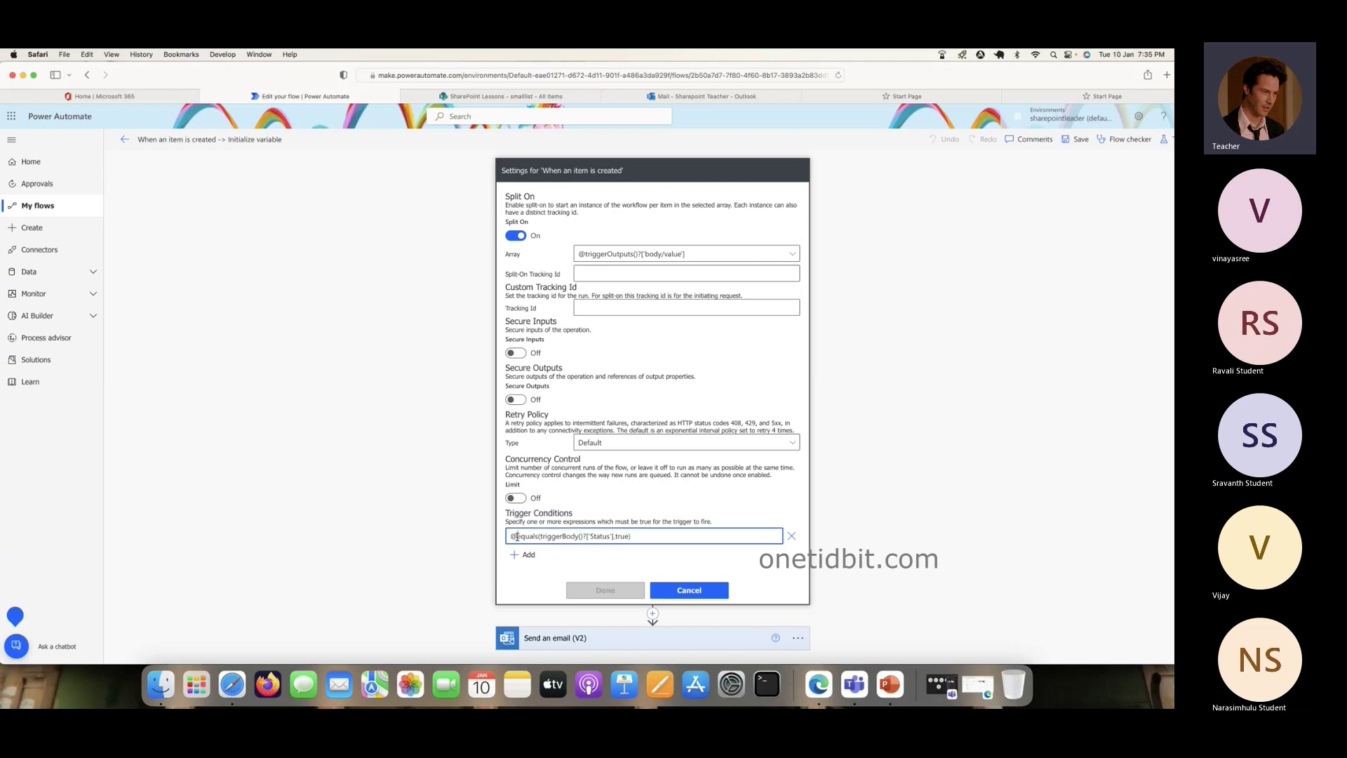
click(637, 536)
click(704, 595)
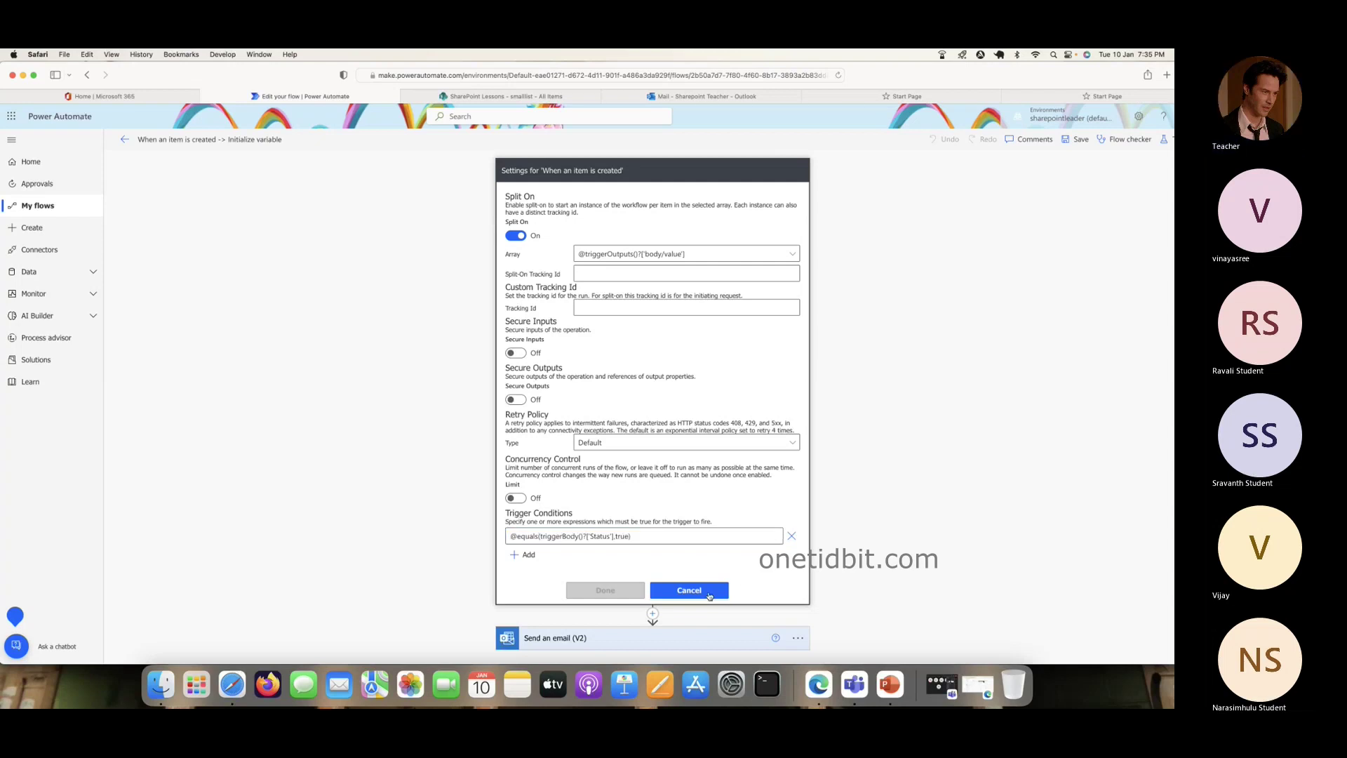
click(38, 205)
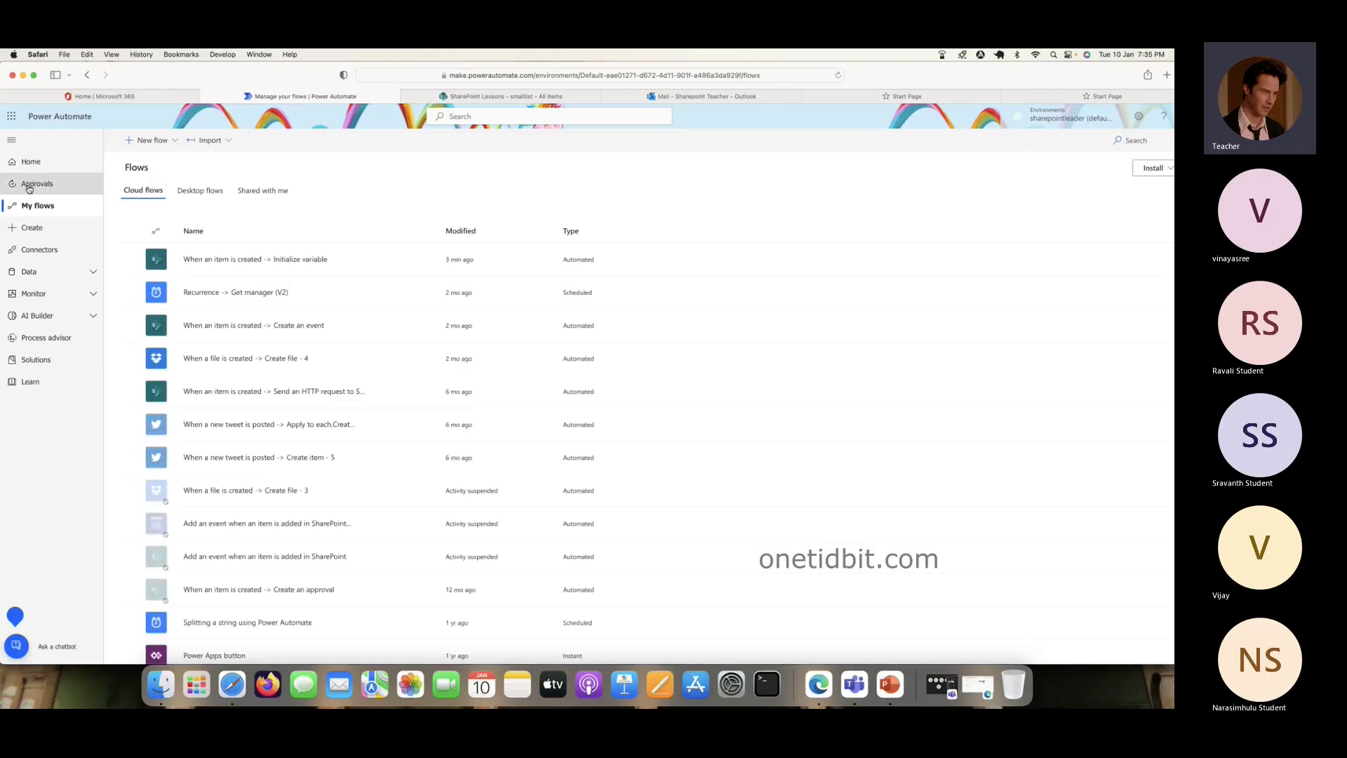